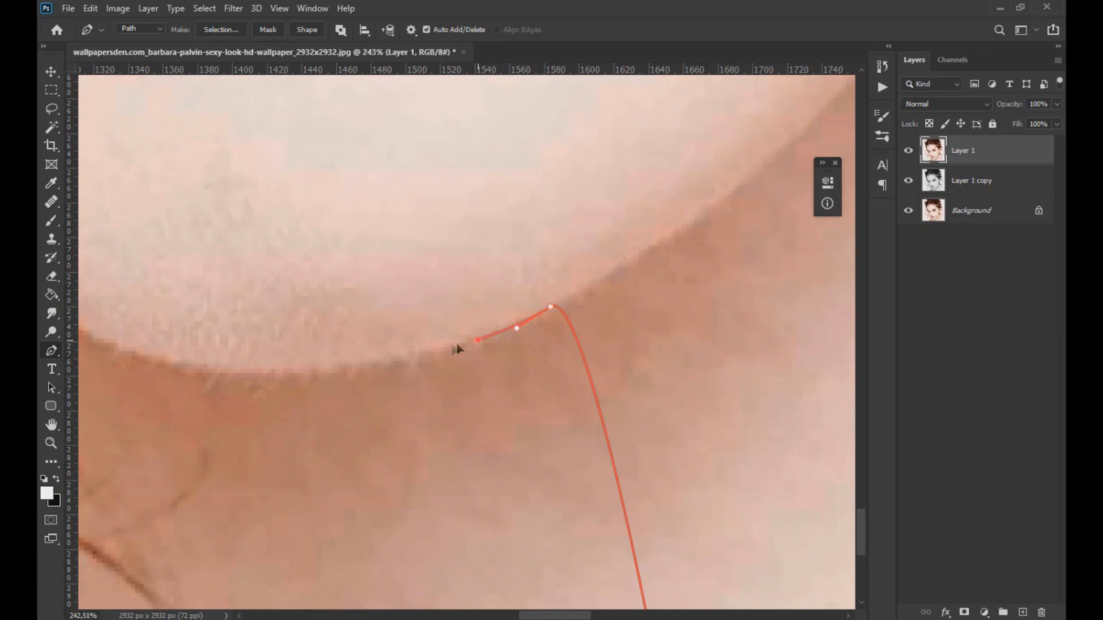
Step: Continue the Pen path along the chin's lower edge, then curve it up through the chin to the lower lip's bottom edge
drag(451, 352, 445, 349)
drag(318, 371, 226, 370)
scroll(315, 371, down, 5)
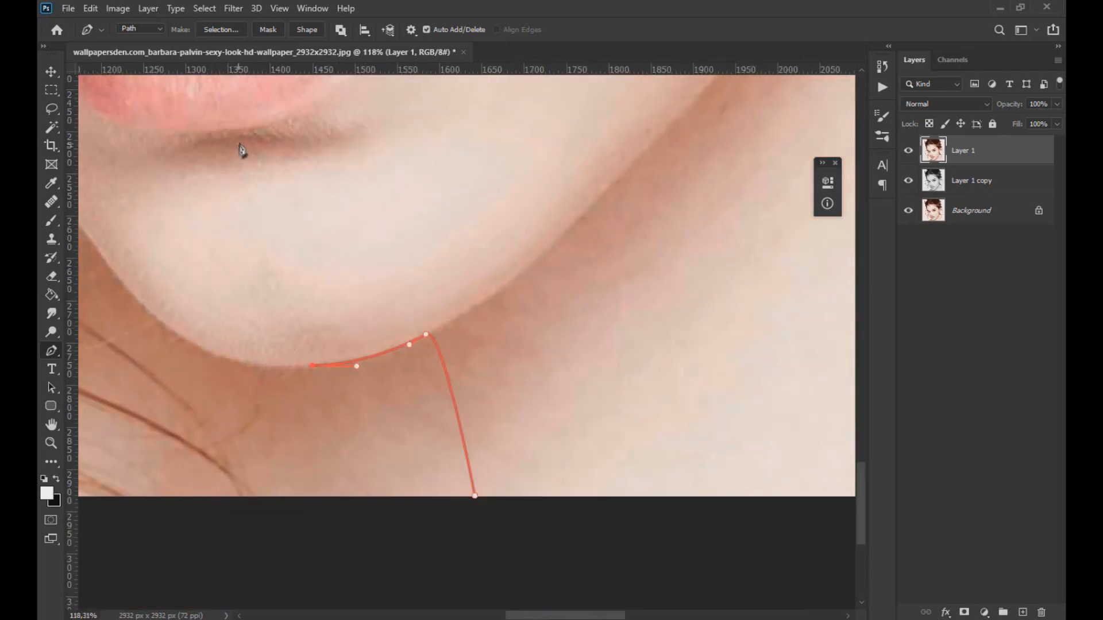
drag(232, 211, 248, 89)
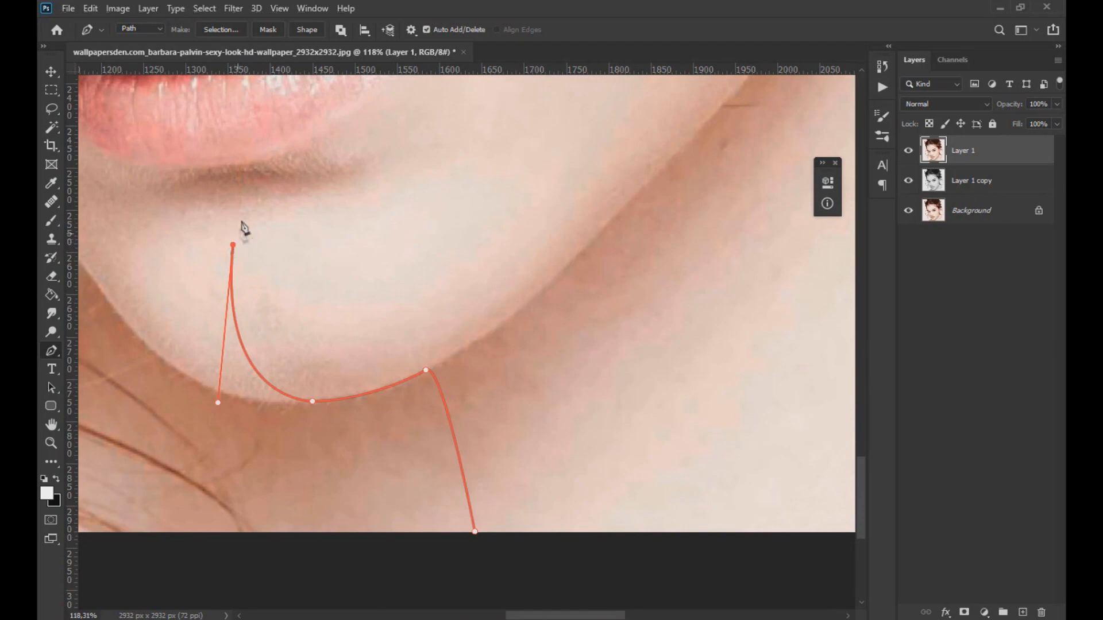
scroll(241, 227, up, 1)
drag(234, 176, 221, 175)
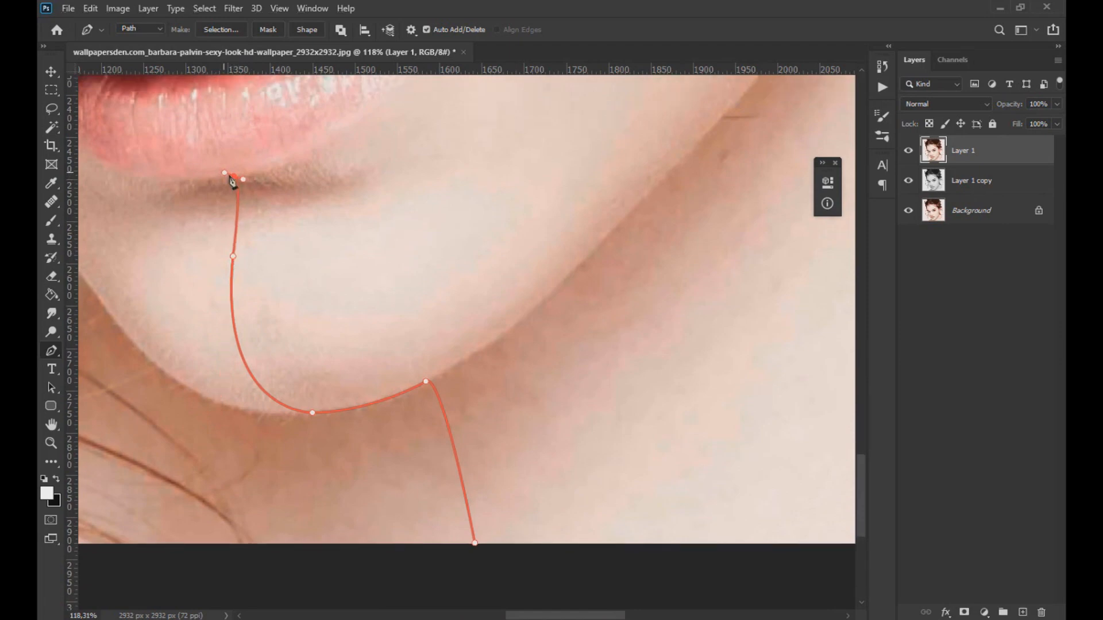
Step: Extend the path up across the lower lip to the mouth line and over the upper lip to its central dip
scroll(221, 187, up, 3)
scroll(195, 201, up, 5)
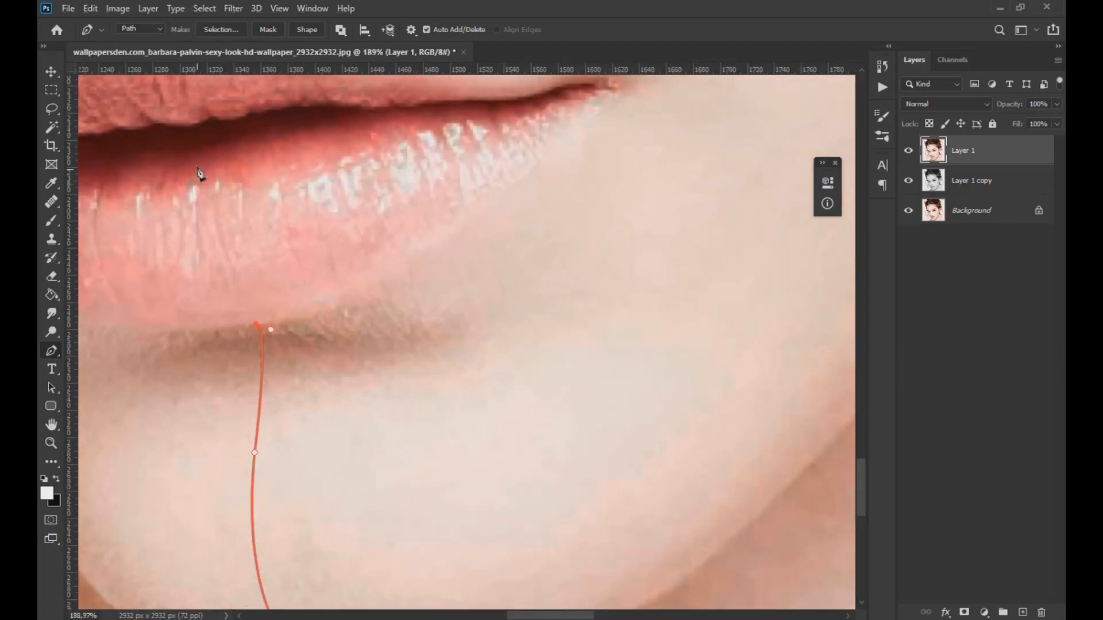
drag(195, 134, 236, 151)
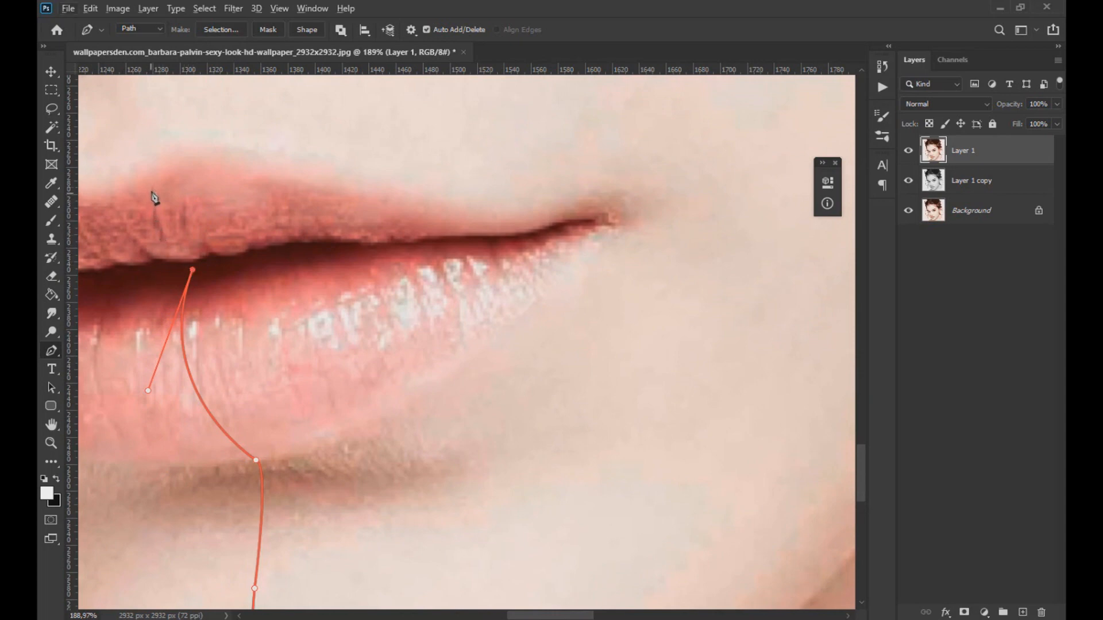
scroll(154, 198, down, 3)
drag(126, 210, 130, 195)
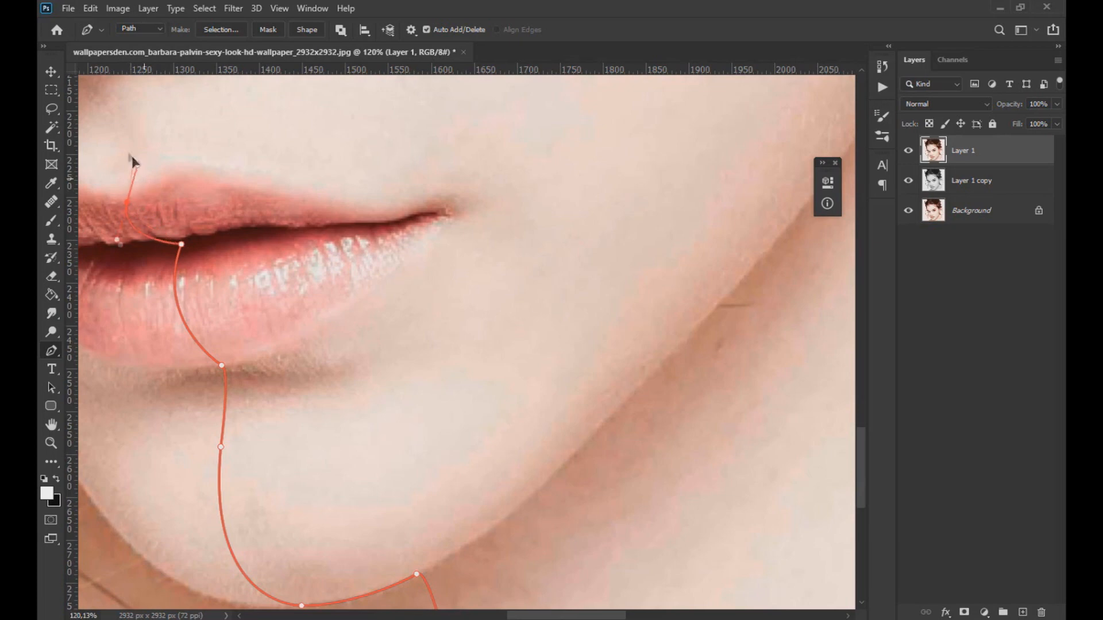
drag(130, 156, 415, 304)
scroll(148, 181, down, 1)
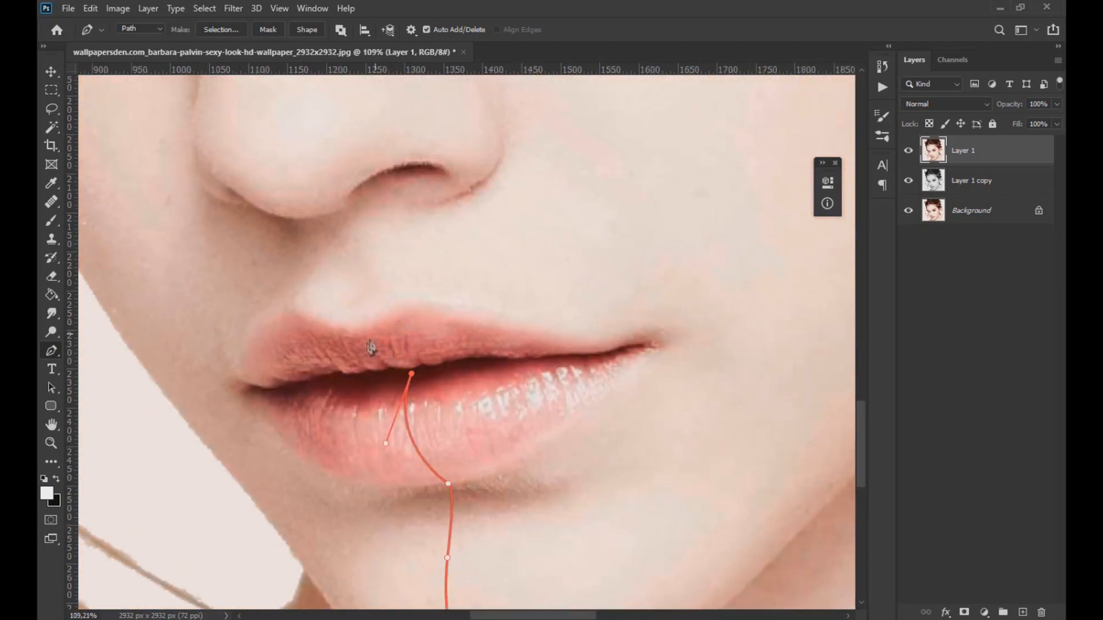
drag(355, 332, 349, 302)
Step: Extend the path from the upper lip to the underside of the nose and curve it up around the nose tip
drag(326, 220, 305, 228)
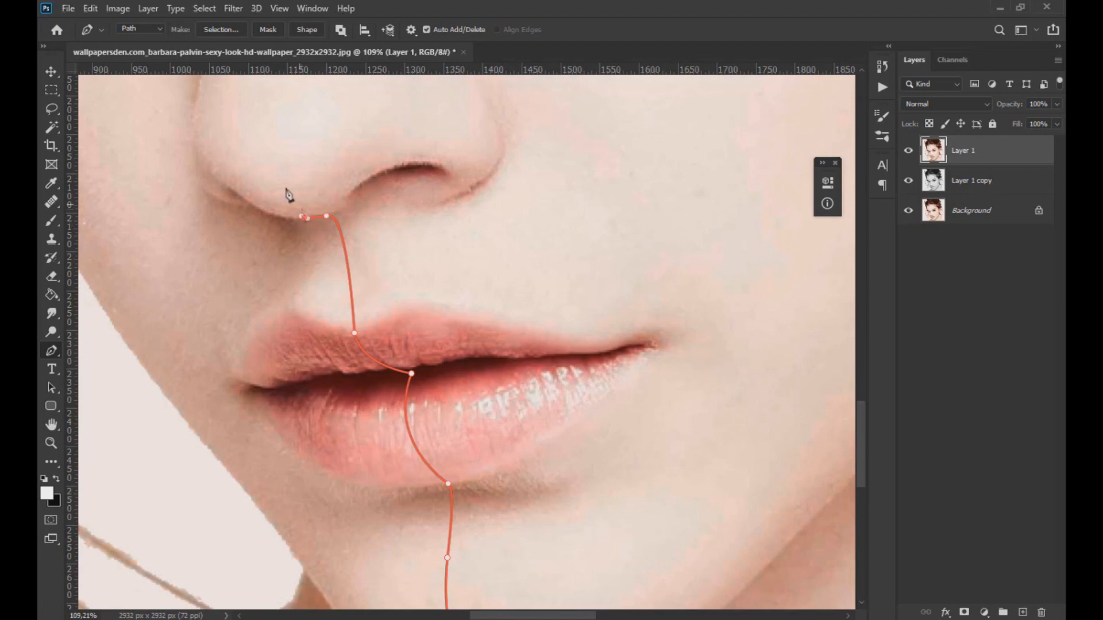
scroll(299, 215, up, 3)
scroll(291, 212, down, 7)
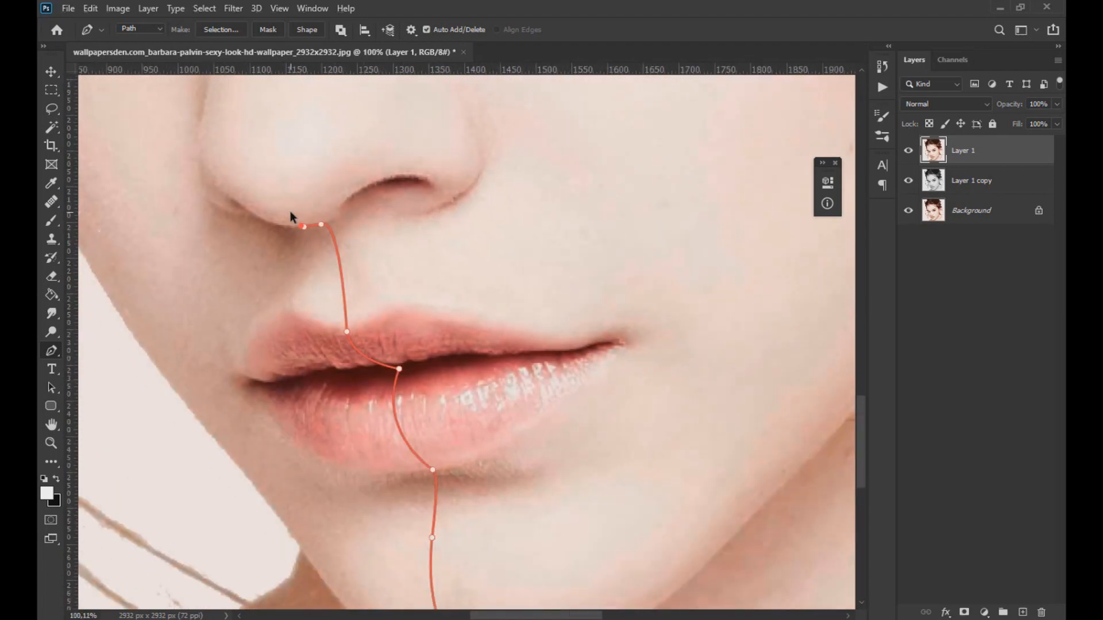
drag(300, 192, 390, 334)
scroll(352, 293, up, 3)
drag(352, 260, 396, 163)
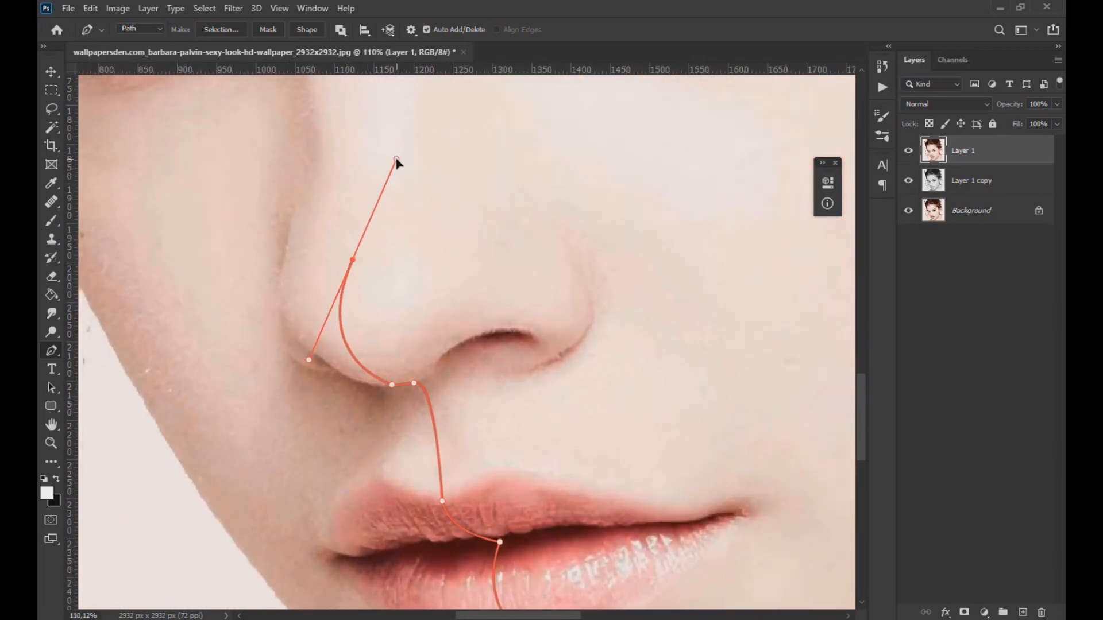
click(352, 260)
Step: Extend the path up the nose bridge with a curved segment ending between the eyebrows
scroll(357, 273, up, 4)
scroll(350, 201, down, 3)
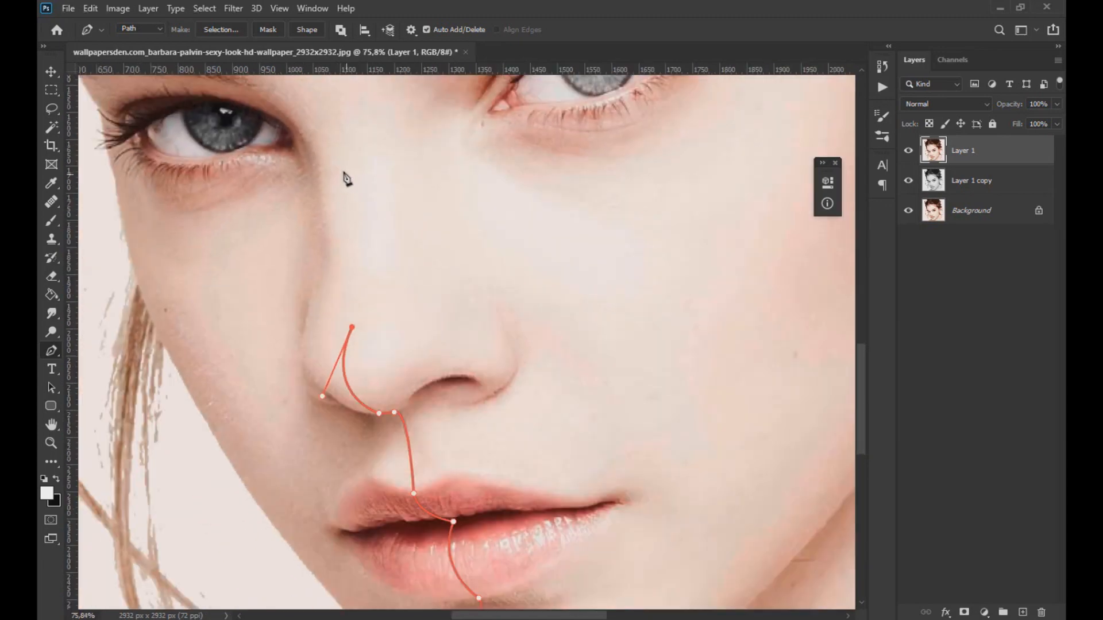
scroll(344, 183, up, 2)
drag(334, 155, 264, 89)
key(ctrl+z)
scroll(312, 125, down, 3)
scroll(312, 123, down, 2)
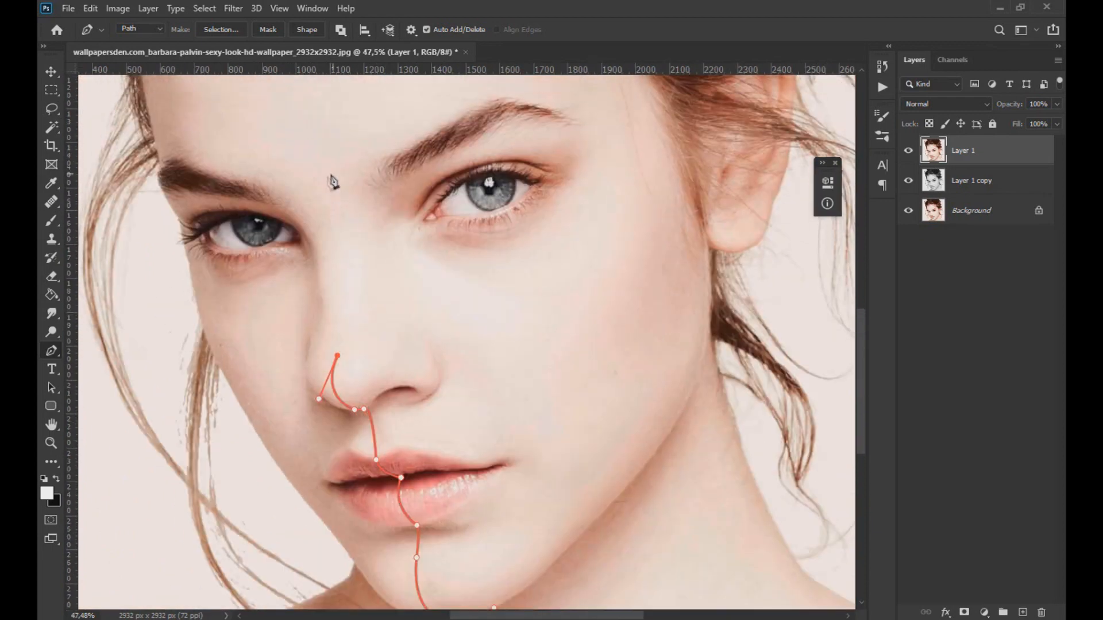
drag(324, 161, 237, 86)
key(ctrl+z)
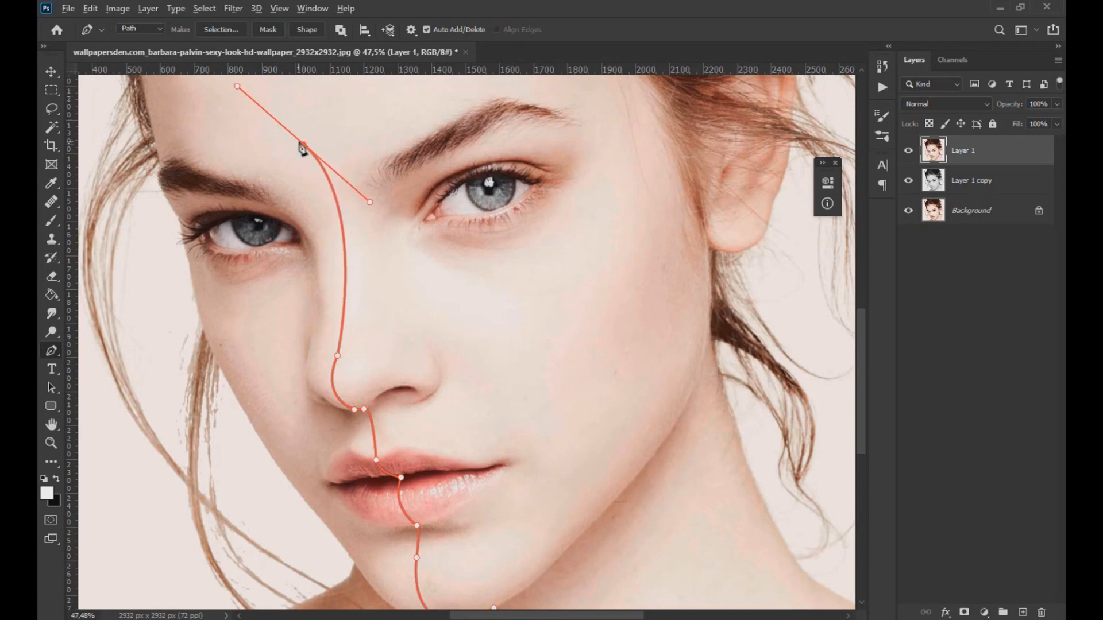
scroll(291, 173, up, 3)
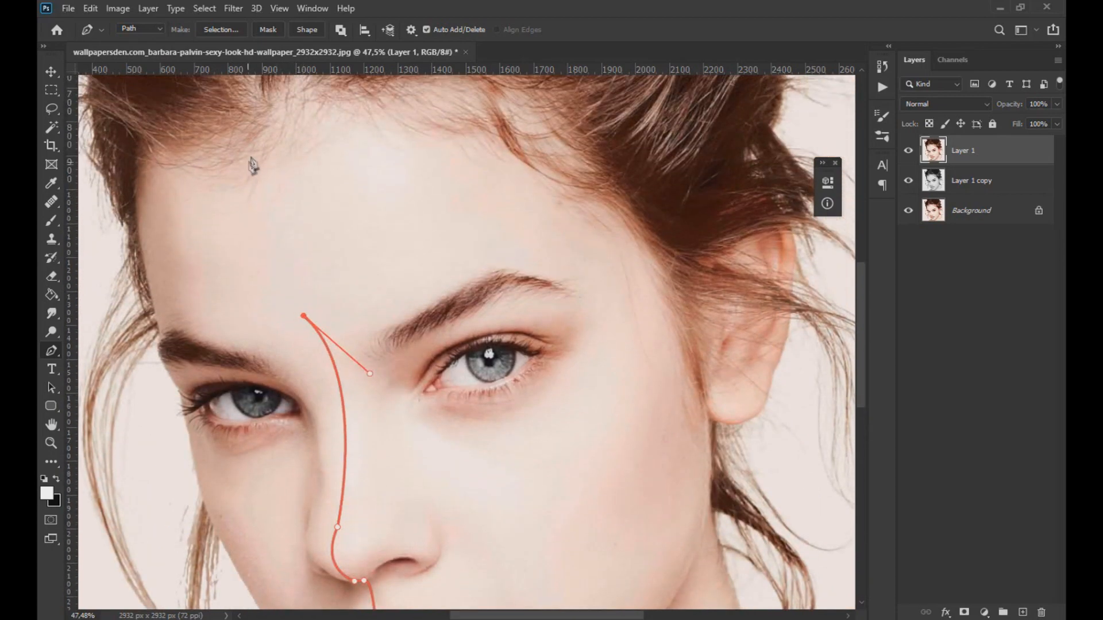
Step: Reshape the nose-bridge curve with the Convert Point tool at its anchors between the eyebrows and near the nose tip
right_click(58, 356)
click(114, 422)
click(304, 316)
drag(304, 316, 352, 390)
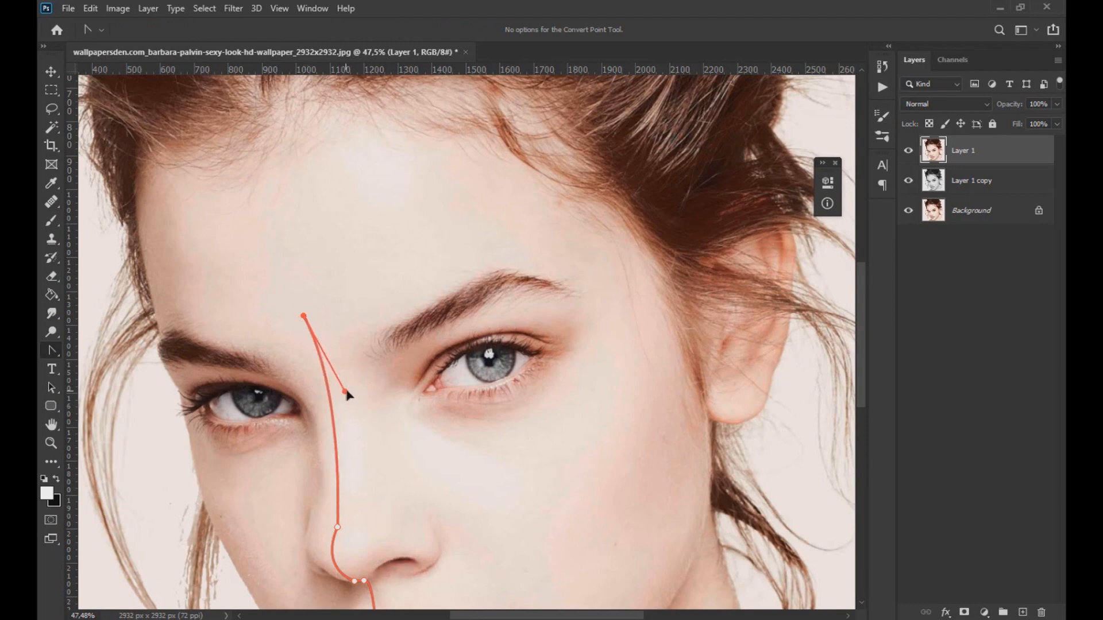
drag(337, 527, 339, 534)
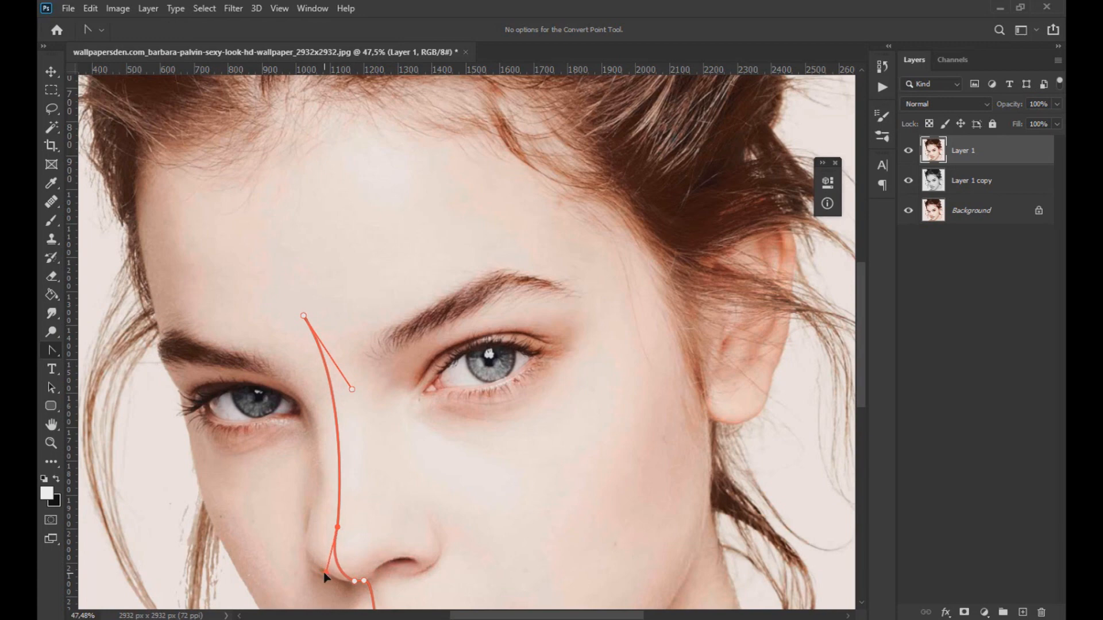
right_click(53, 349)
click(103, 345)
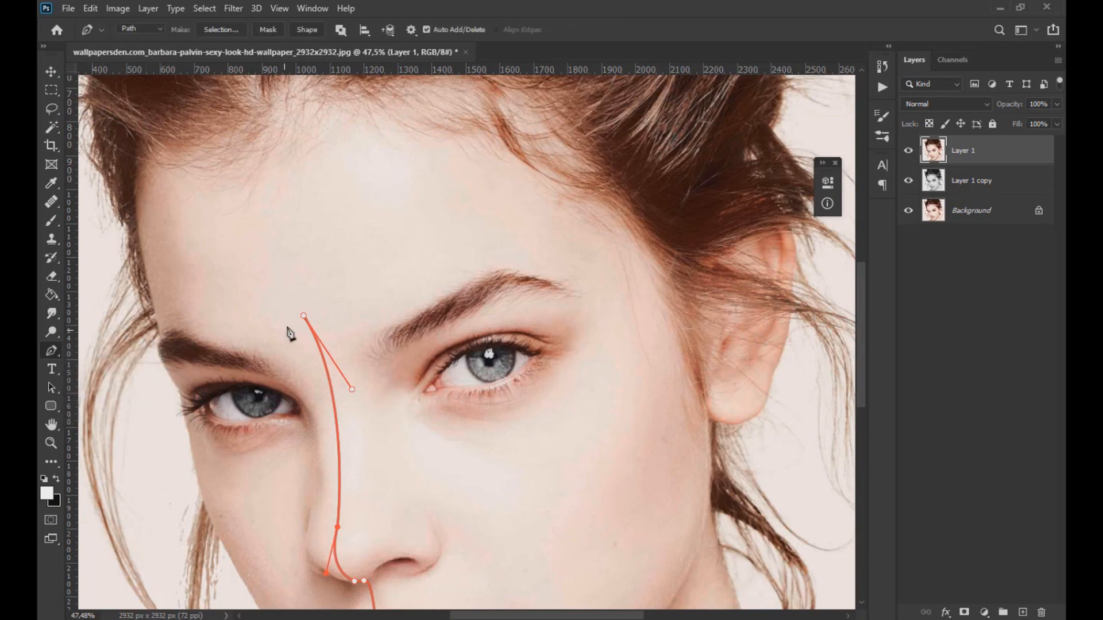
Step: Extend the path up the forehead to the hairline and along the hair parting to the image's top edge
scroll(287, 247, up, 3)
drag(263, 197, 275, 84)
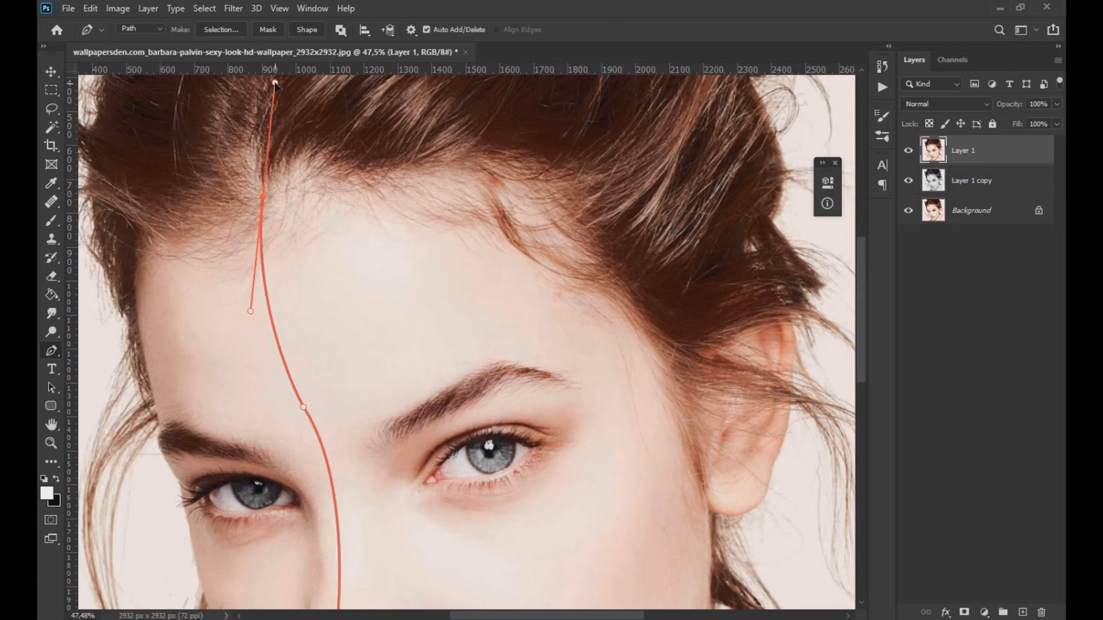
scroll(240, 236, up, 3)
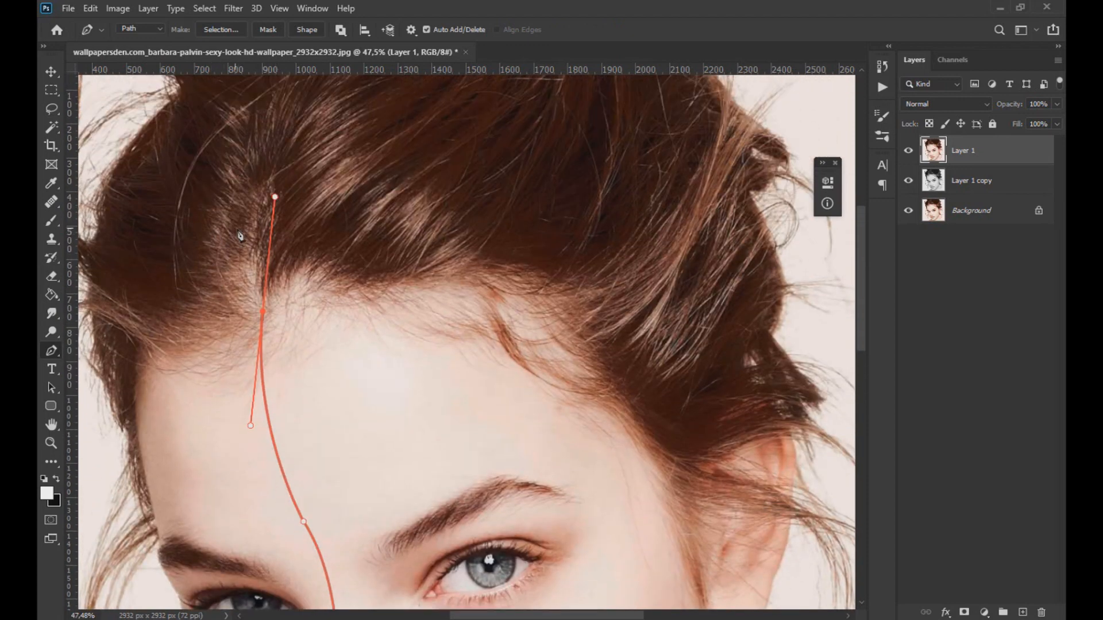
alt+click(262, 312)
drag(252, 268, 258, 252)
drag(251, 248, 258, 260)
scroll(260, 278, up, 3)
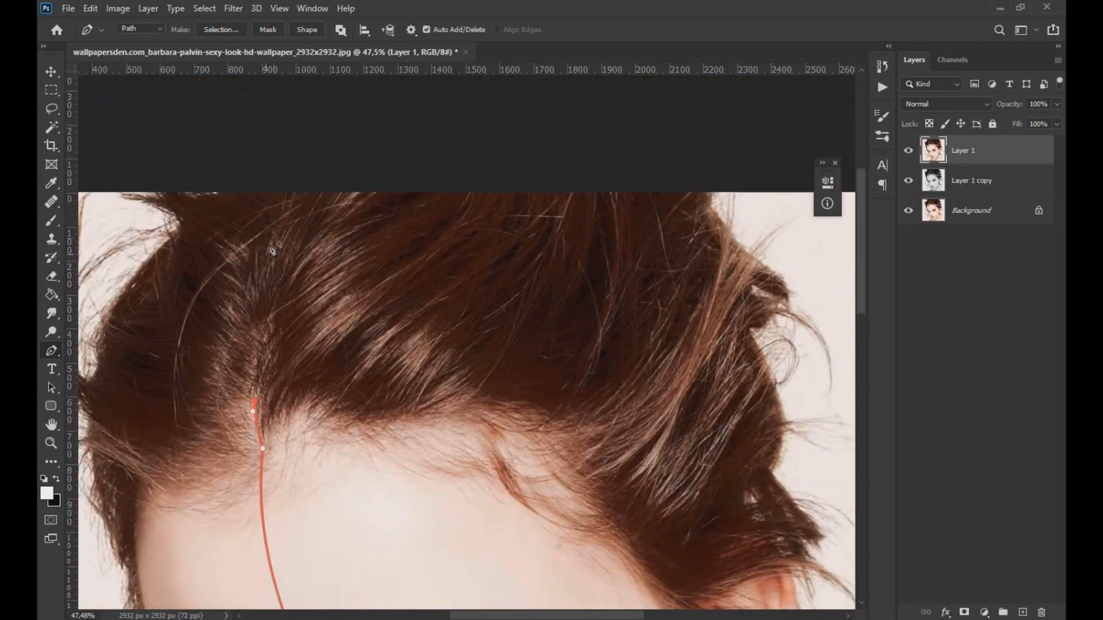
drag(322, 192, 376, 158)
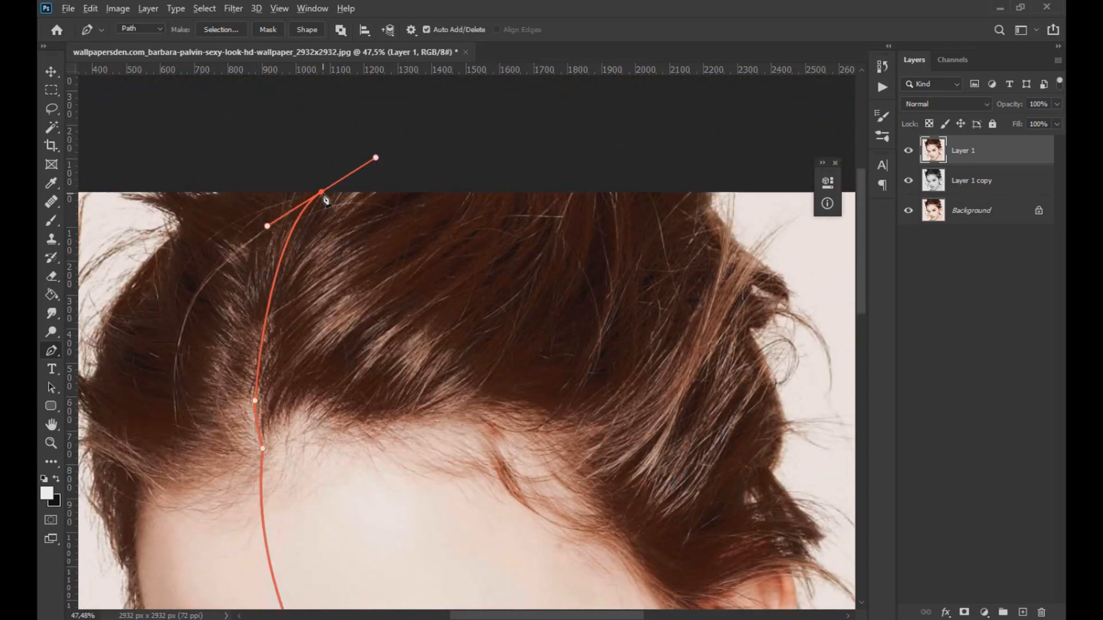
Step: Close the path along the image's outer top, left and bottom edges back to its starting anchor below the chin
drag(133, 195, 325, 185)
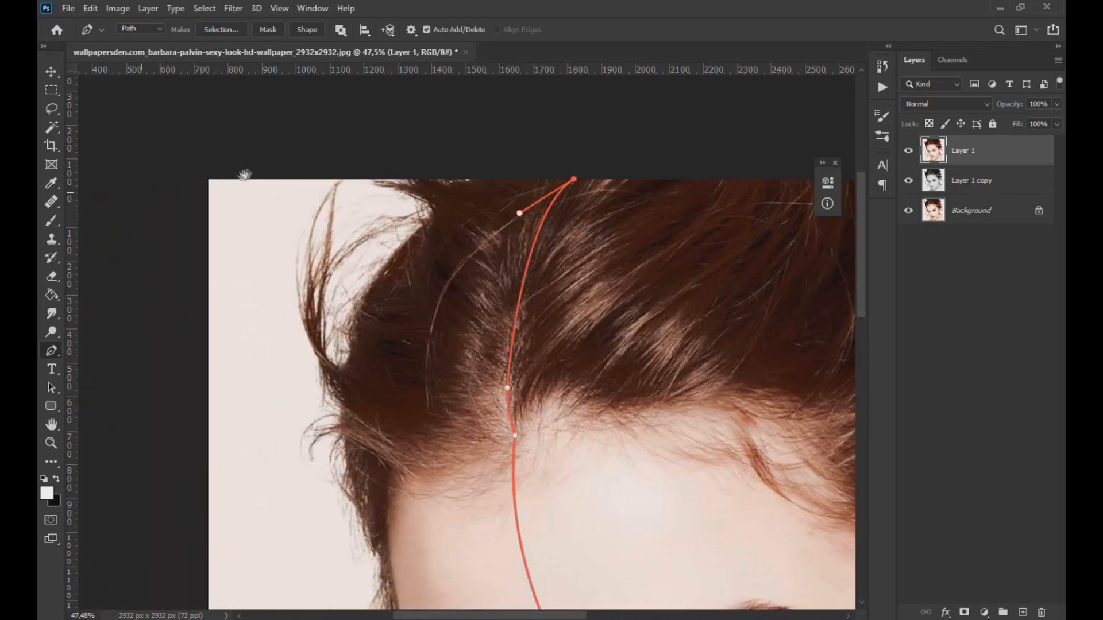
scroll(244, 221, down, 5)
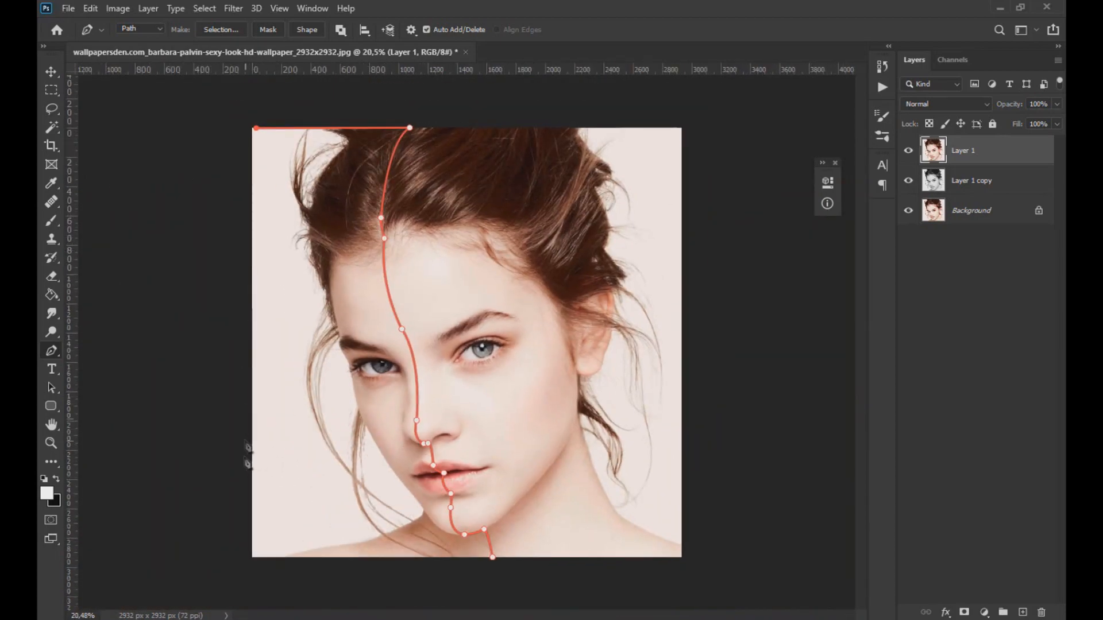
click(251, 556)
click(493, 557)
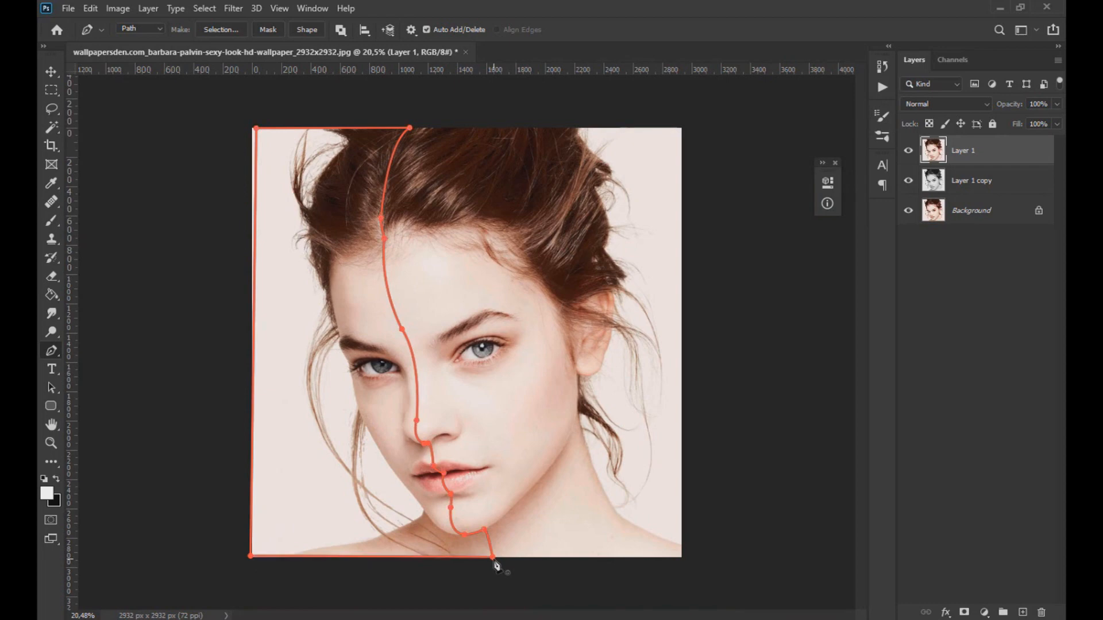
Step: Convert the closed path around the left half of the face into a selection
right_click(497, 566)
right_click(493, 562)
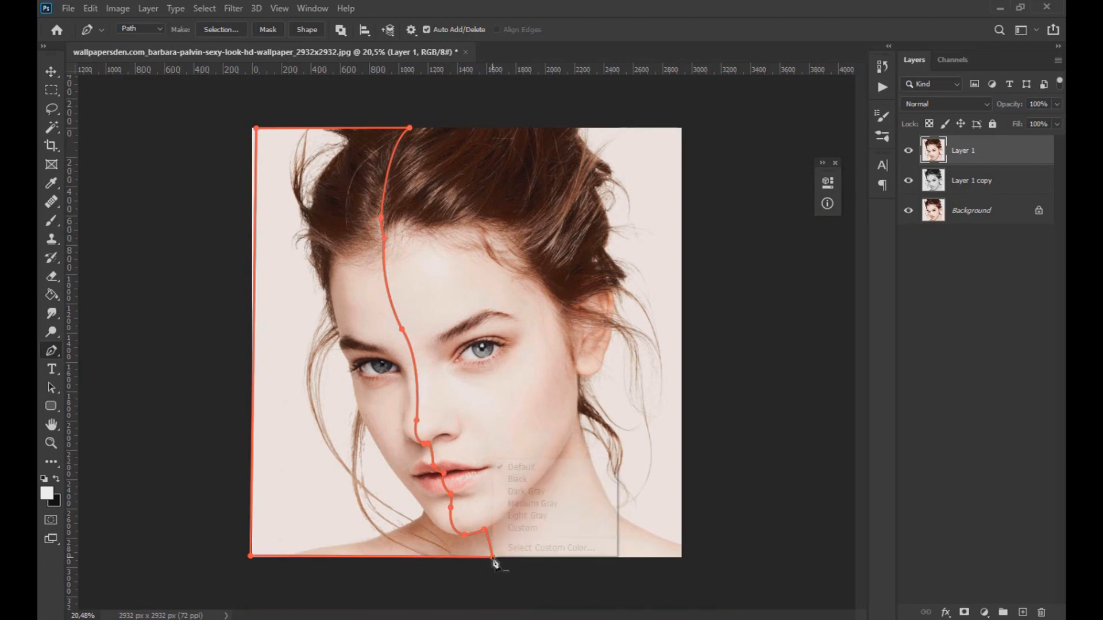
click(484, 556)
right_click(492, 554)
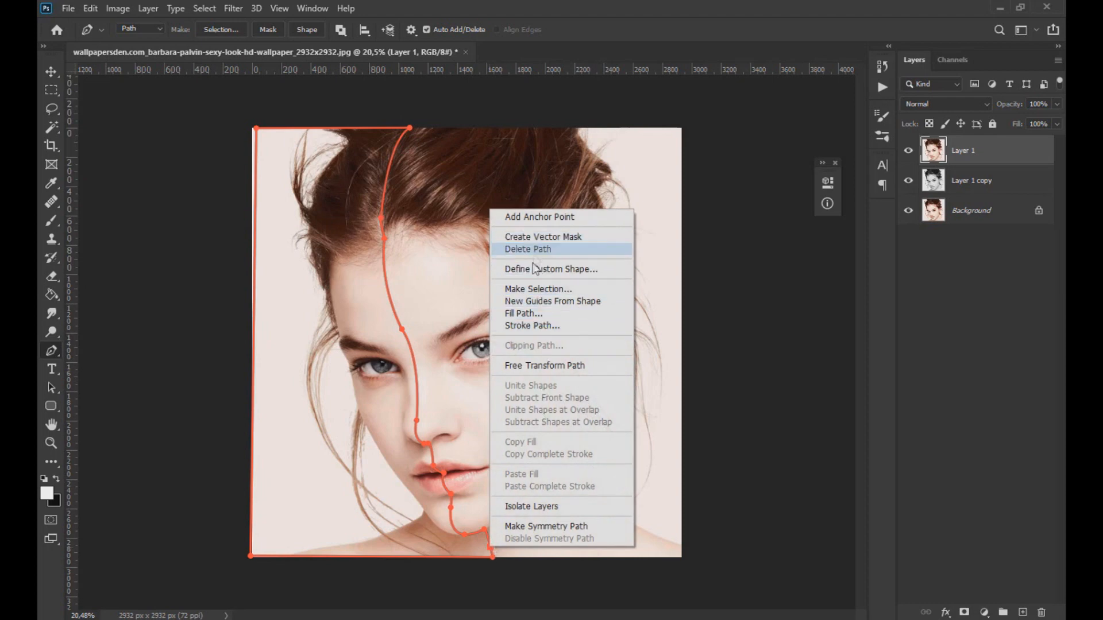
click(543, 287)
click(626, 161)
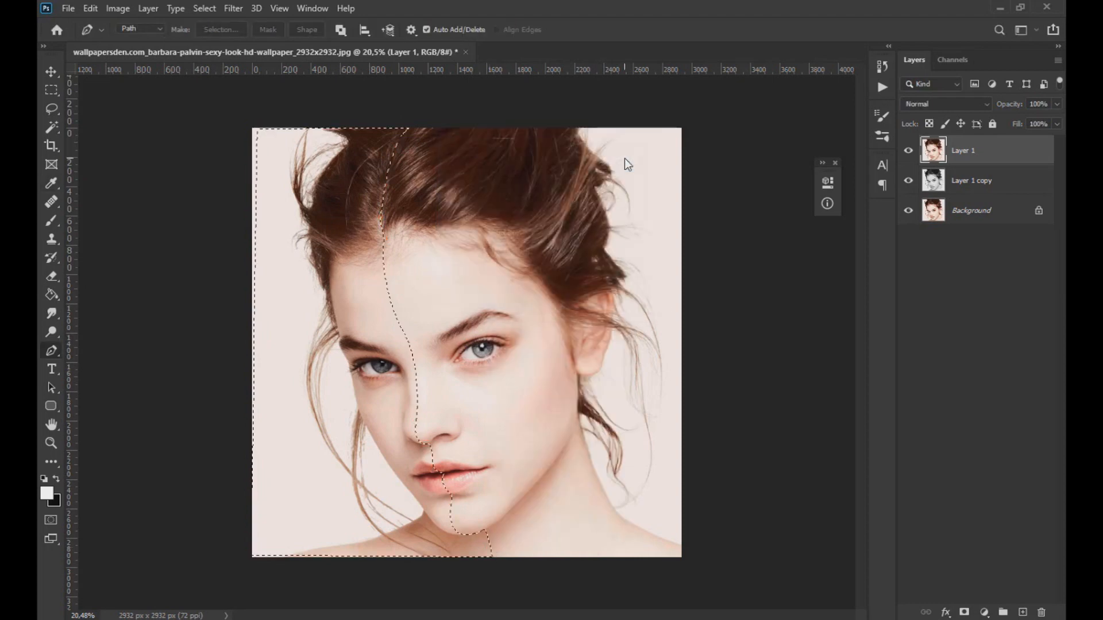
Step: Create a new layer and fill the selected left half of the face with black
click(54, 72)
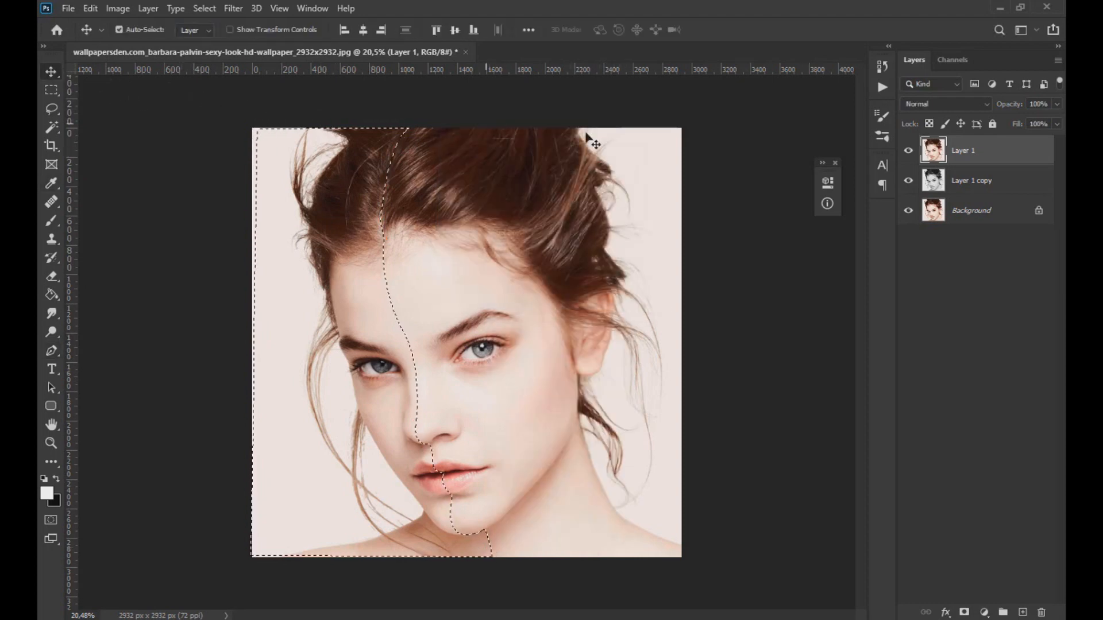
click(1023, 612)
click(51, 295)
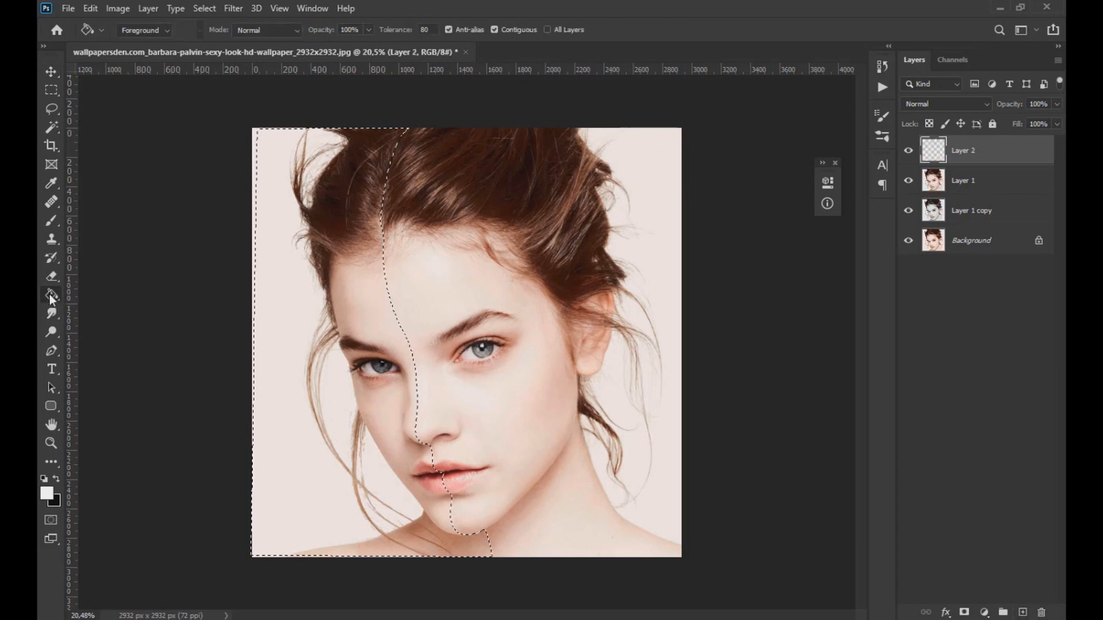
click(321, 441)
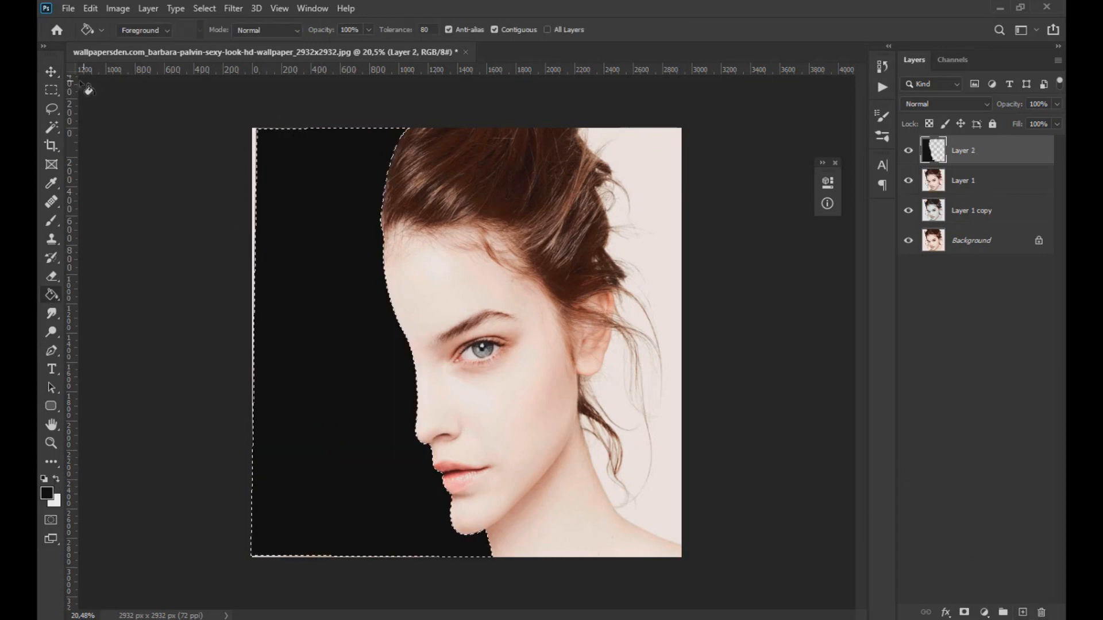
Step: Hide the black-filled Layer 2 and make Layer 1 active
click(908, 150)
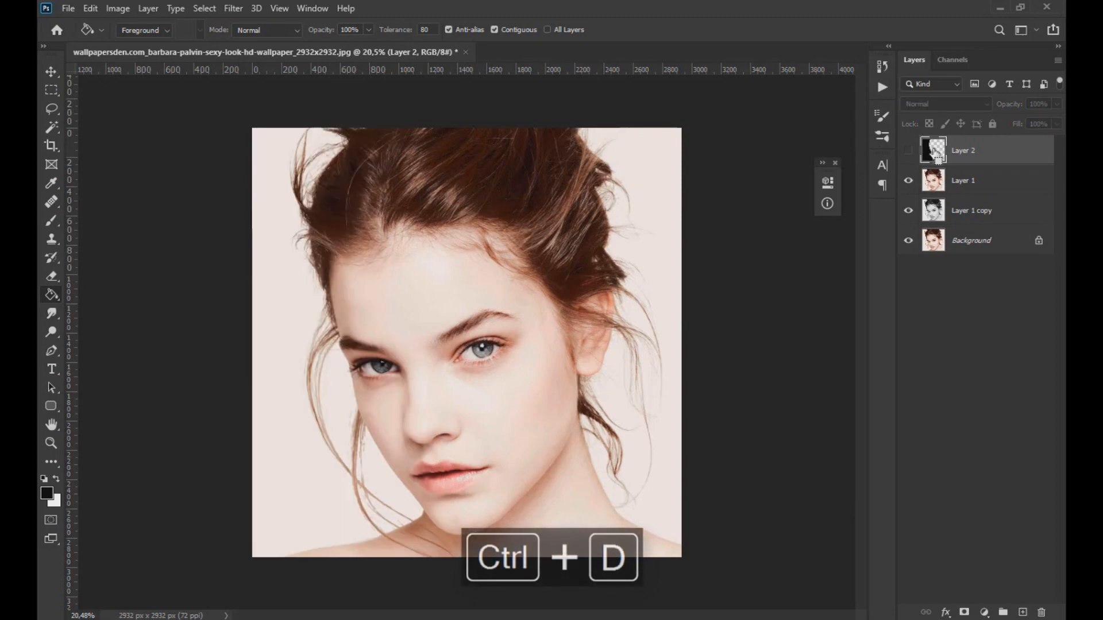
click(935, 183)
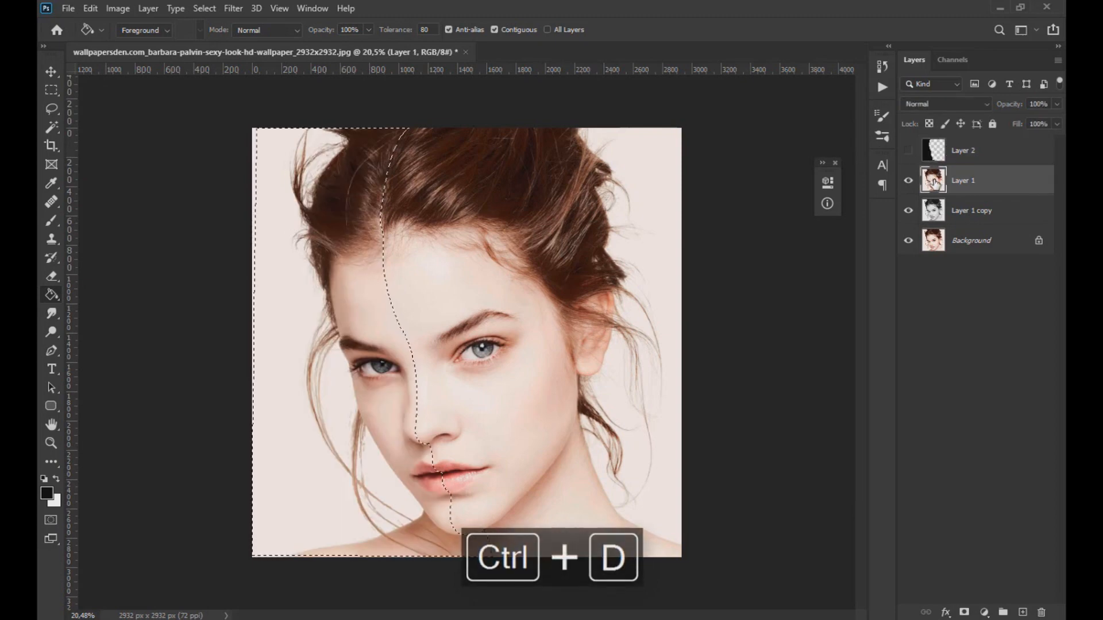
Step: Try filling the selected area of Layer 1 with black, and undo the fill
click(348, 326)
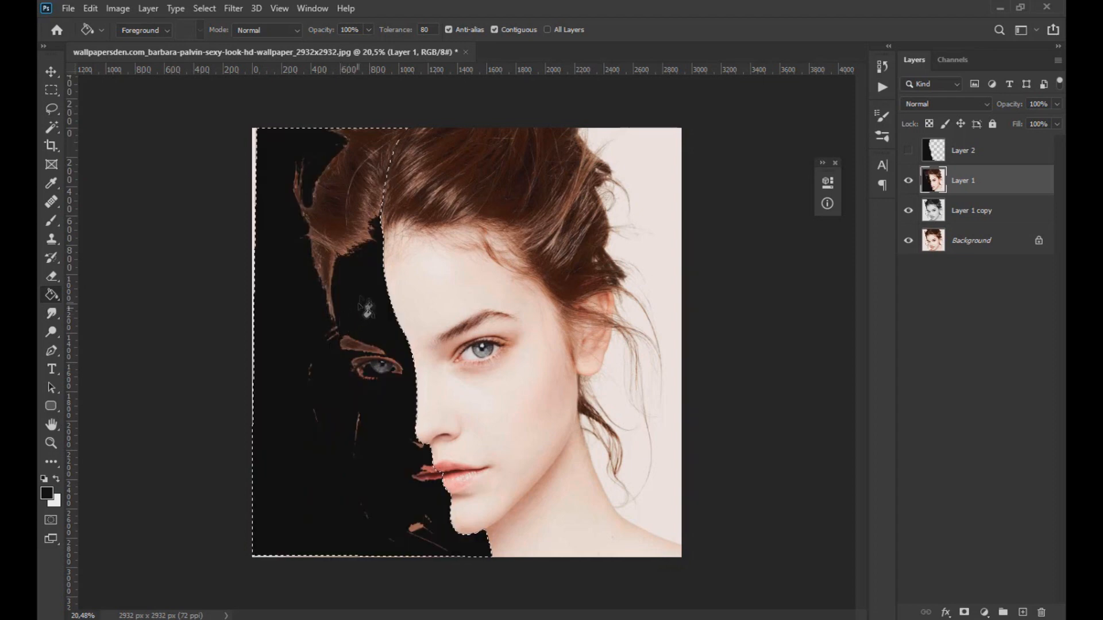
key(super+x)
key(Escape)
key(ctrl+z)
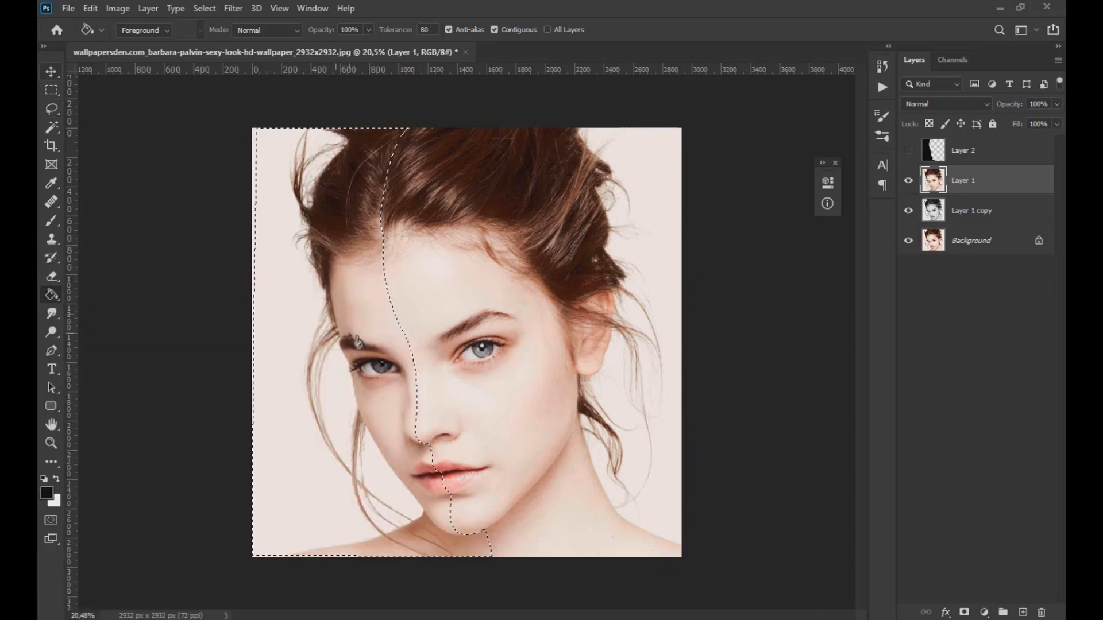
Step: Try moving the selected half of the face on Layer 1 slightly outward, and undo the move
click(51, 72)
mouse_move(365, 302)
mouse_down()
mouse_move(335, 302)
mouse_move(344, 299)
mouse_up()
key(ctrl+z)
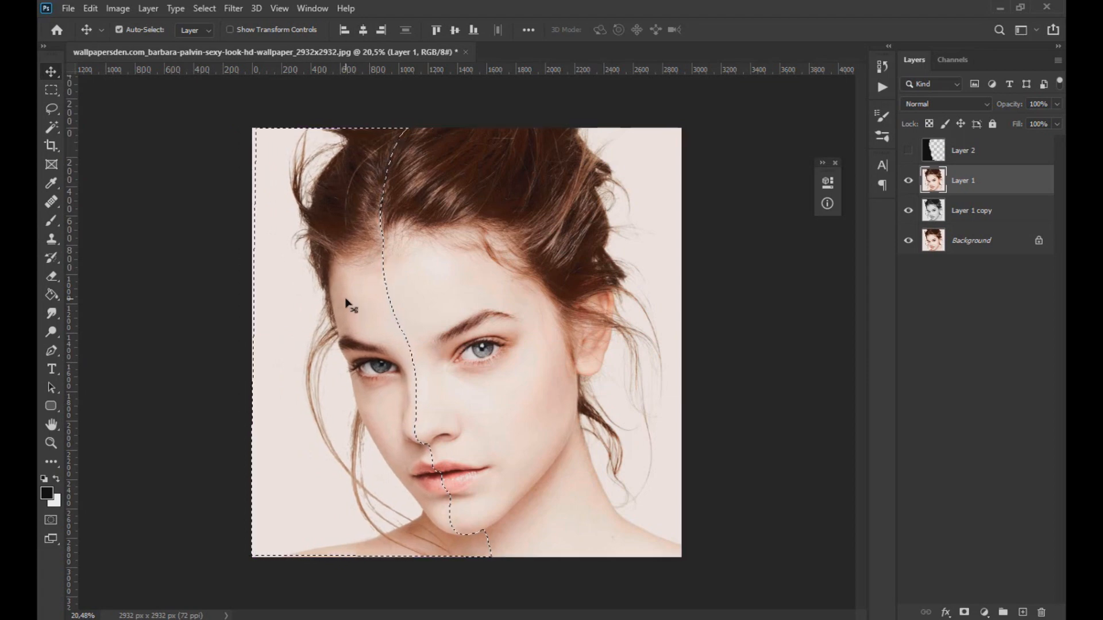
Step: Redo the undone move and nudge the selected left half of the face on Layer 1 further outward to the left
key(ctrl+shift+z)
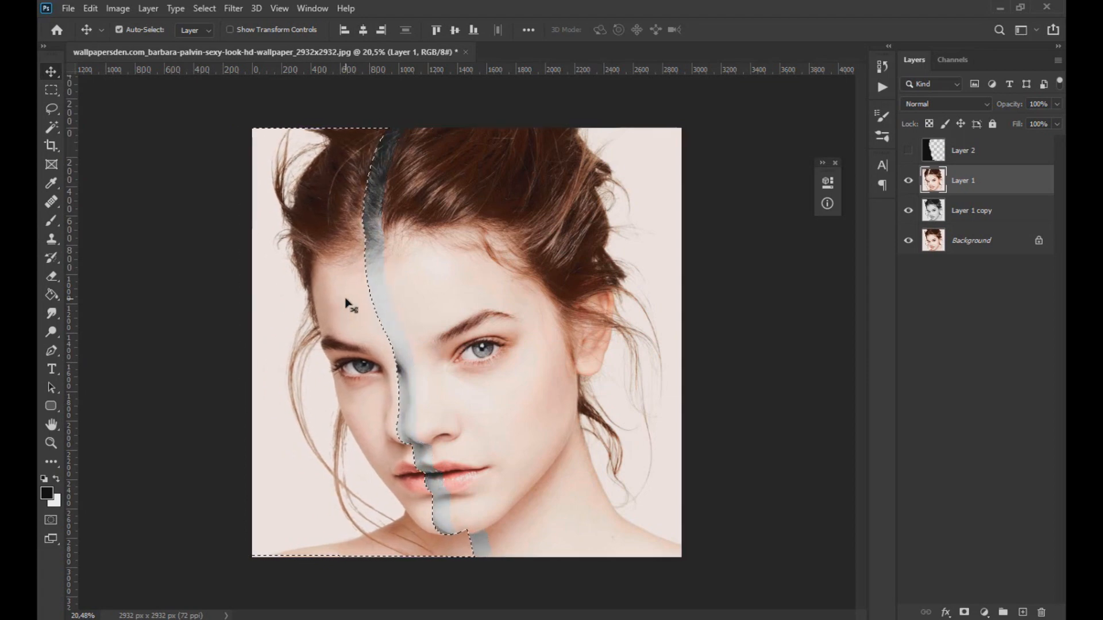
key(Left)
key(Left)
key(Left)
key(Left)
key(Left)
key(Left)
key(Left)
key(Left)
key(Left)
key(Left)
key(Left)
key(Left)
key(Left)
key(Left)
key(Left)
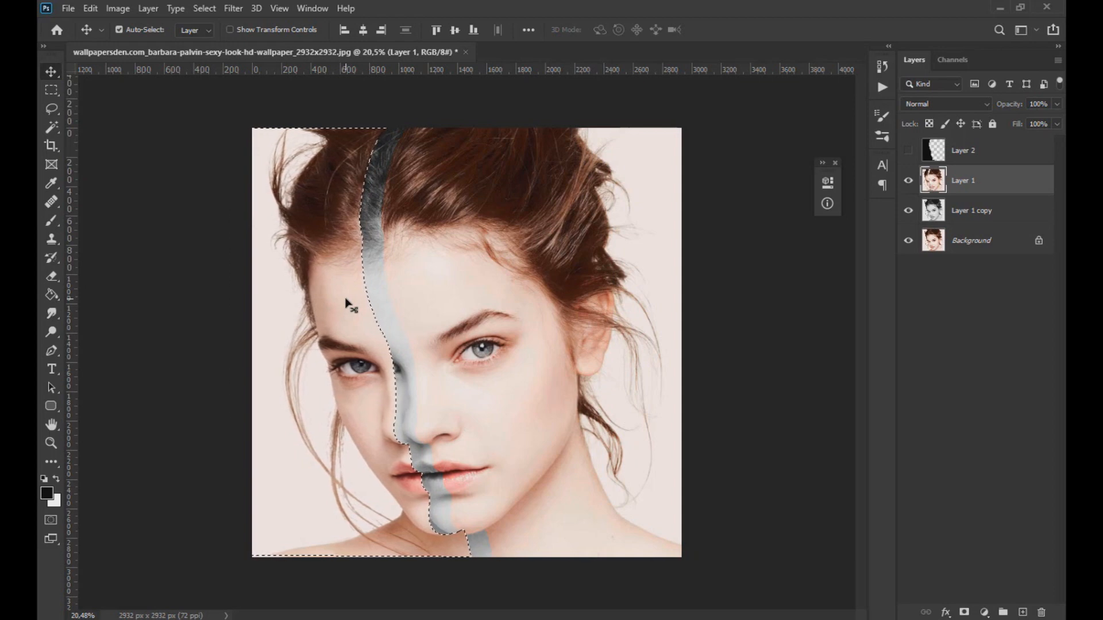
Step: Load the hidden Layer 2 shape as a selection and invert it to select the right half of the face
click(908, 151)
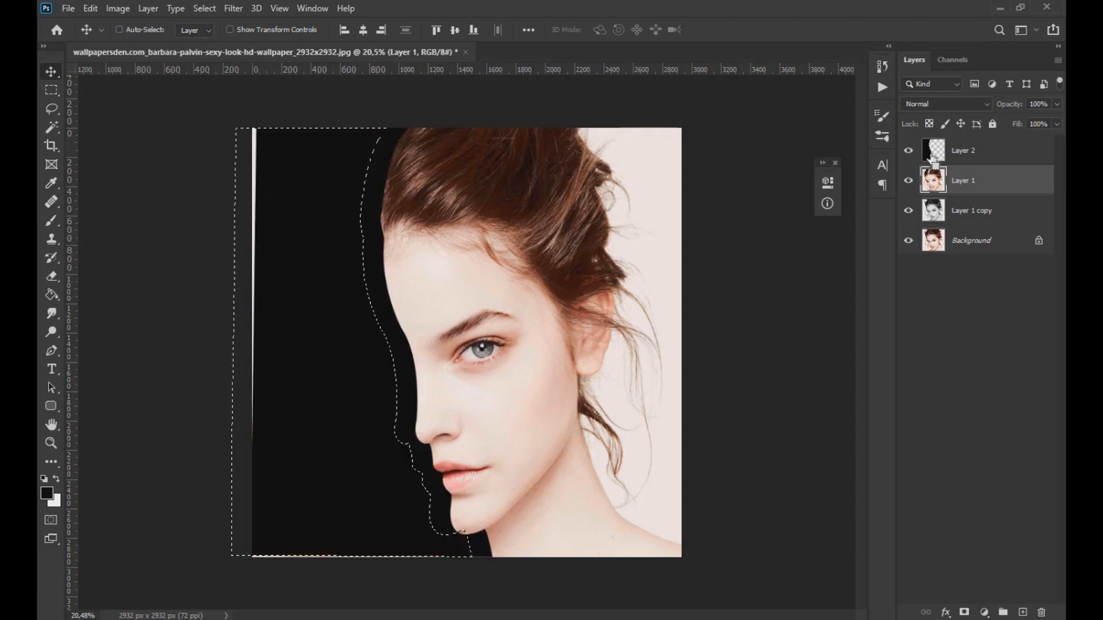
click(908, 150)
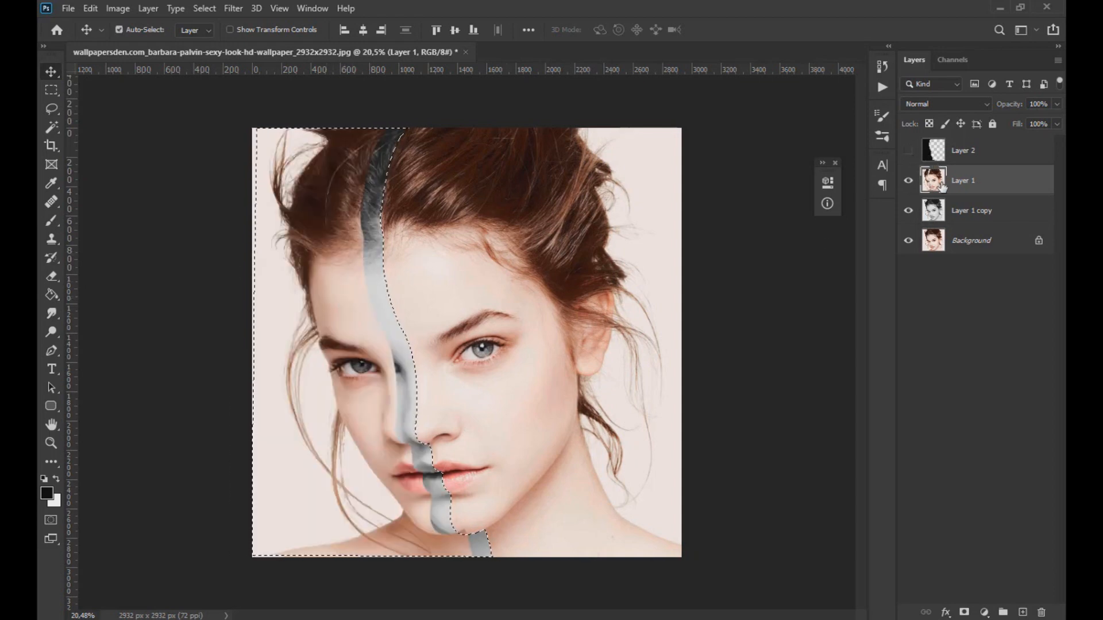
click(204, 8)
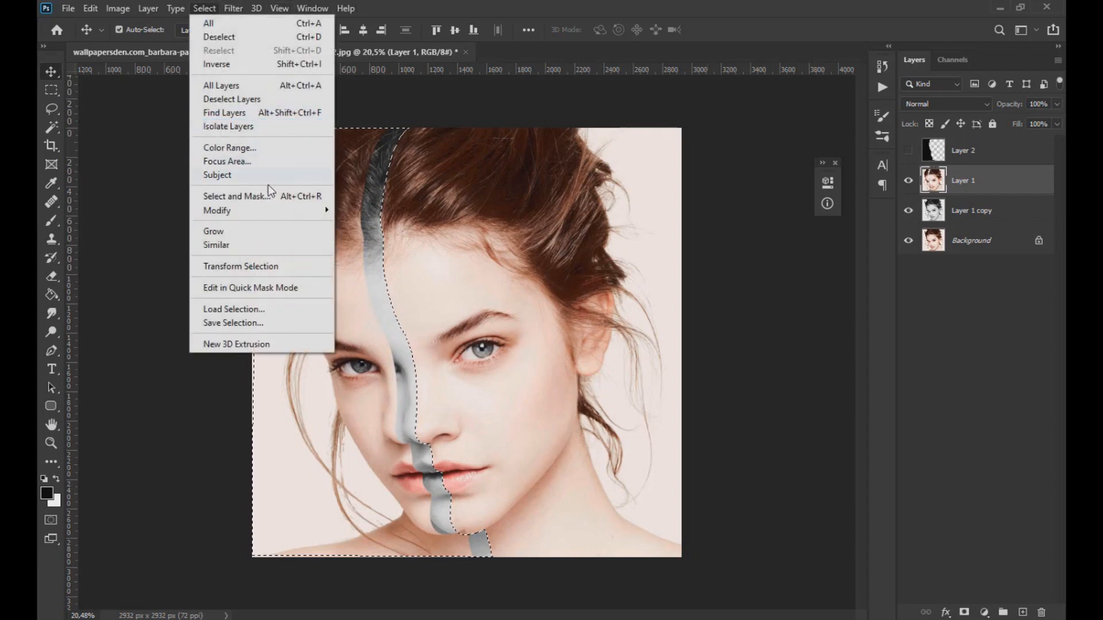
mouse_move(279, 219)
click(229, 65)
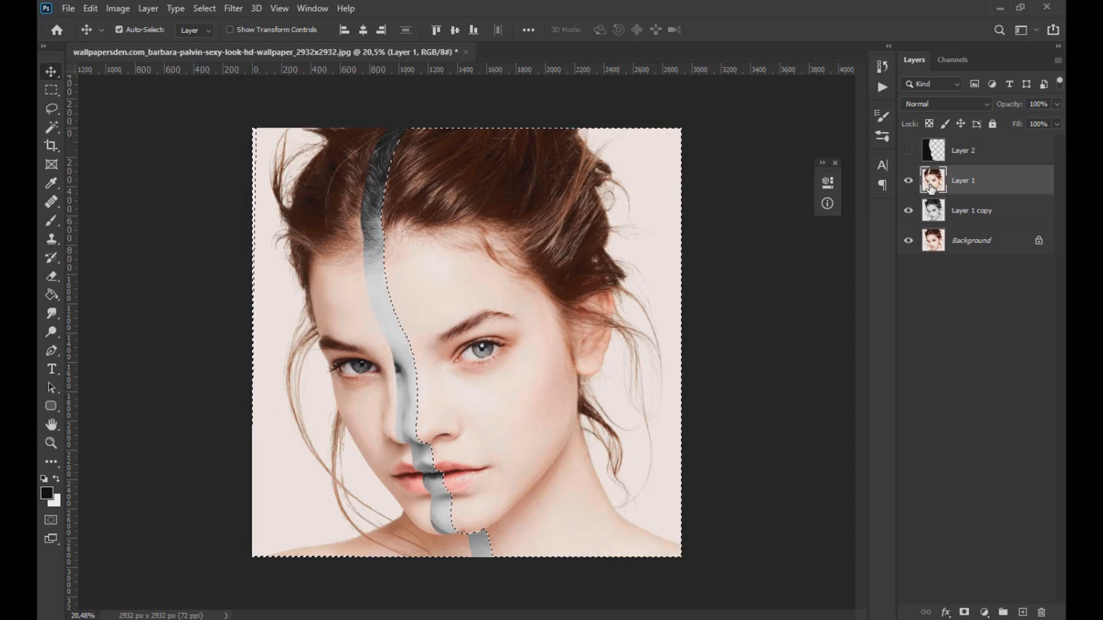
Step: Shift the selected right half of the face on Layer 1 to the right, and clear the selection
key(shift+Right)
key(shift+Right)
key(shift+Right)
key(shift+Right)
key(shift+Right)
key(shift+Right)
key(shift+Right)
key(shift+Right)
key(shift+Right)
key(shift+Right)
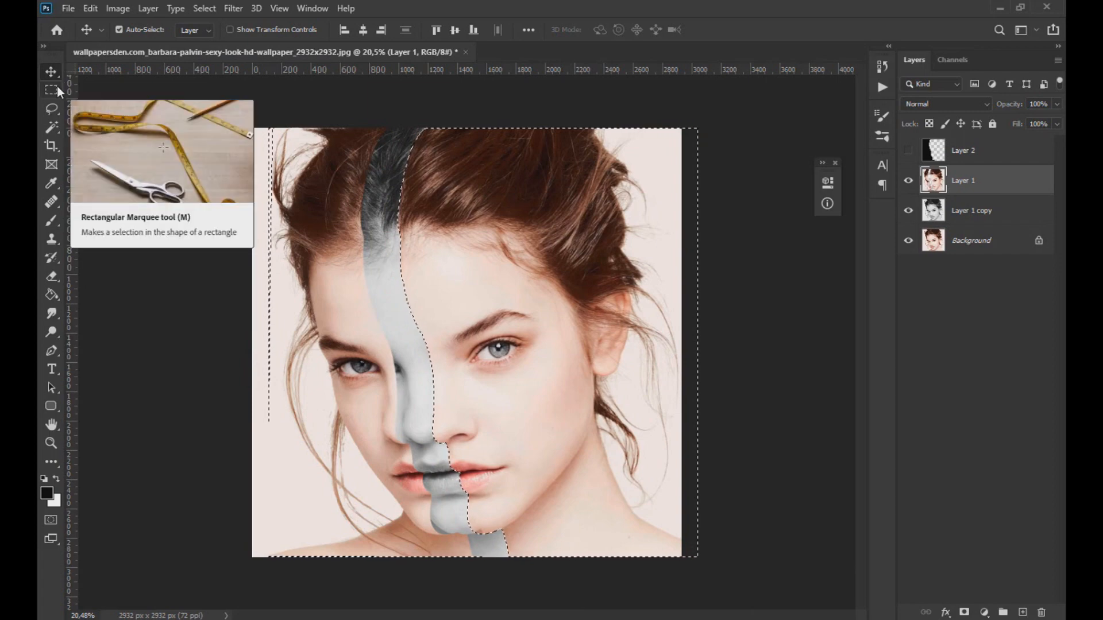
key(ctrl+d)
Step: Scale the grayscale Layer 1 copy down slightly with Free Transform
click(1040, 211)
key(ctrl+t)
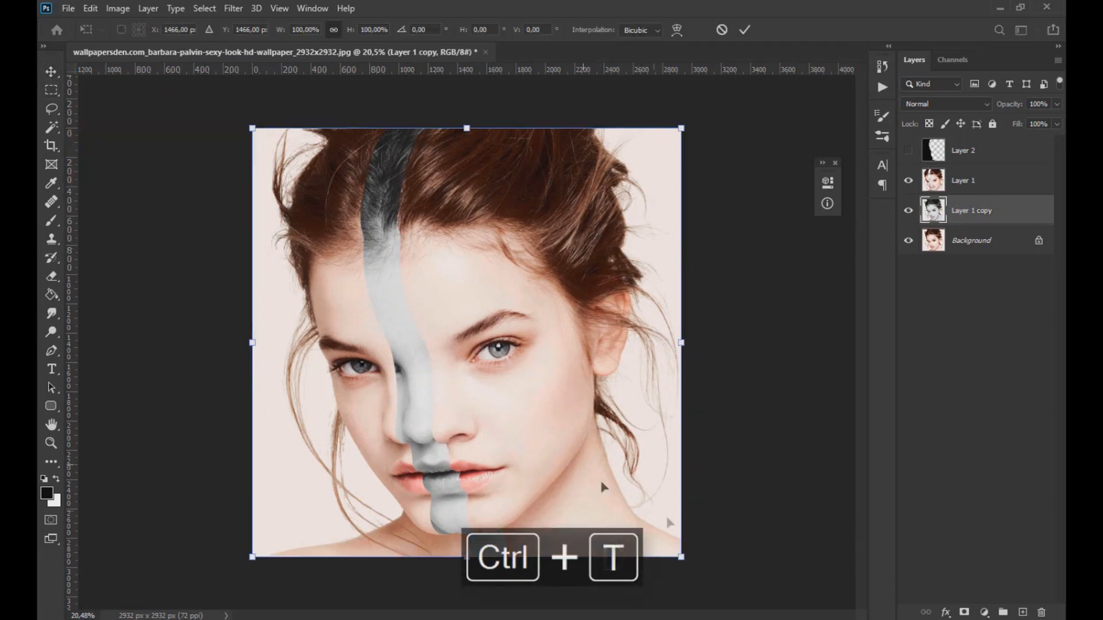
drag(681, 556, 676, 550)
key(Return)
Step: Crop narrow strips off the upper and lower edges of the image, leaving 2932 × 2766 px
click(52, 146)
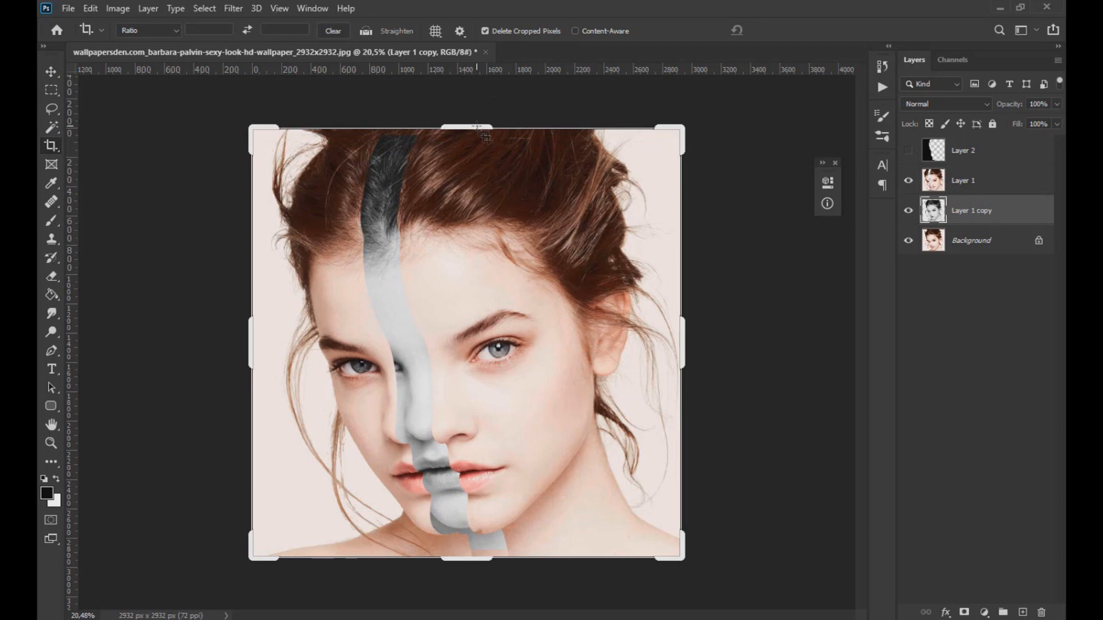
click(481, 131)
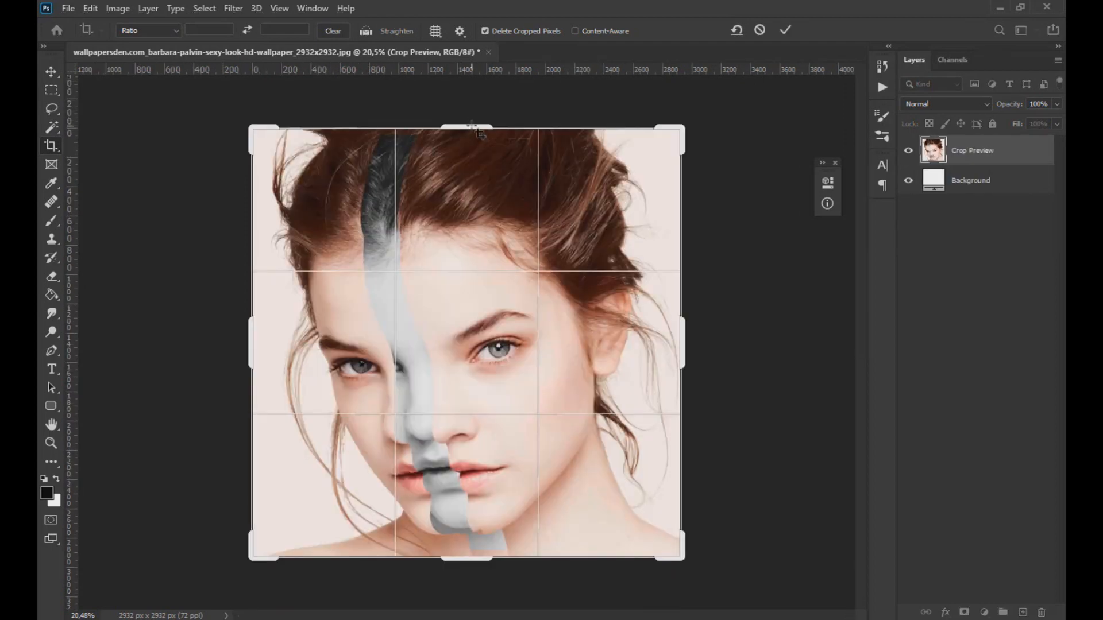
drag(476, 131, 477, 138)
drag(484, 552, 490, 541)
click(50, 74)
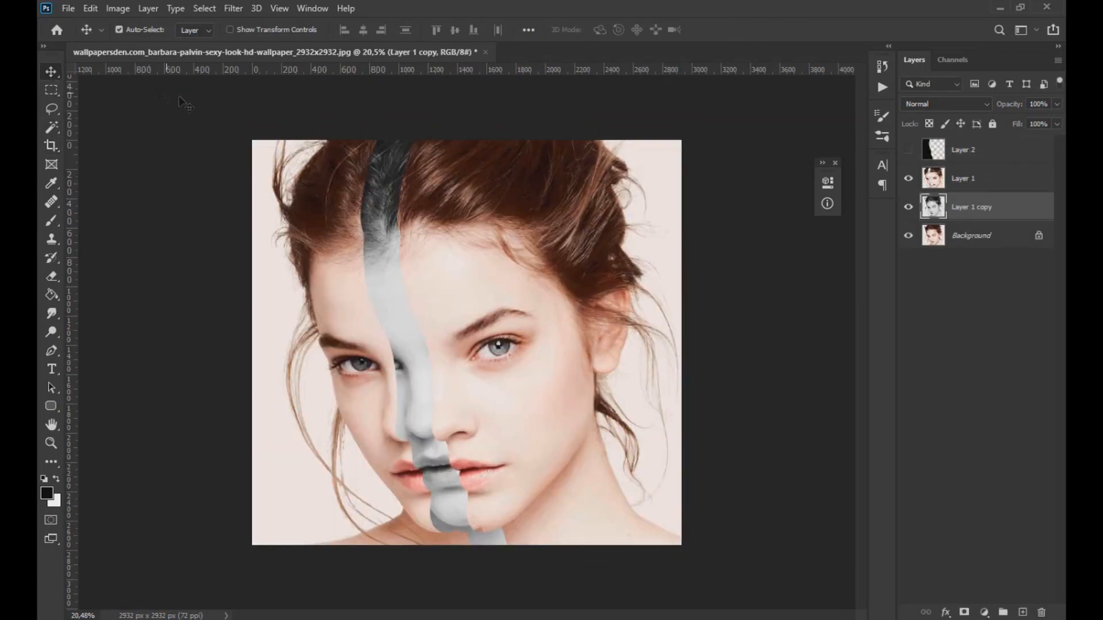
Step: Load Layer 1's outline as a selection and heal the dark patch at the lower edge of the right half's chin
scroll(451, 292, down, 5)
scroll(475, 544, up, 15)
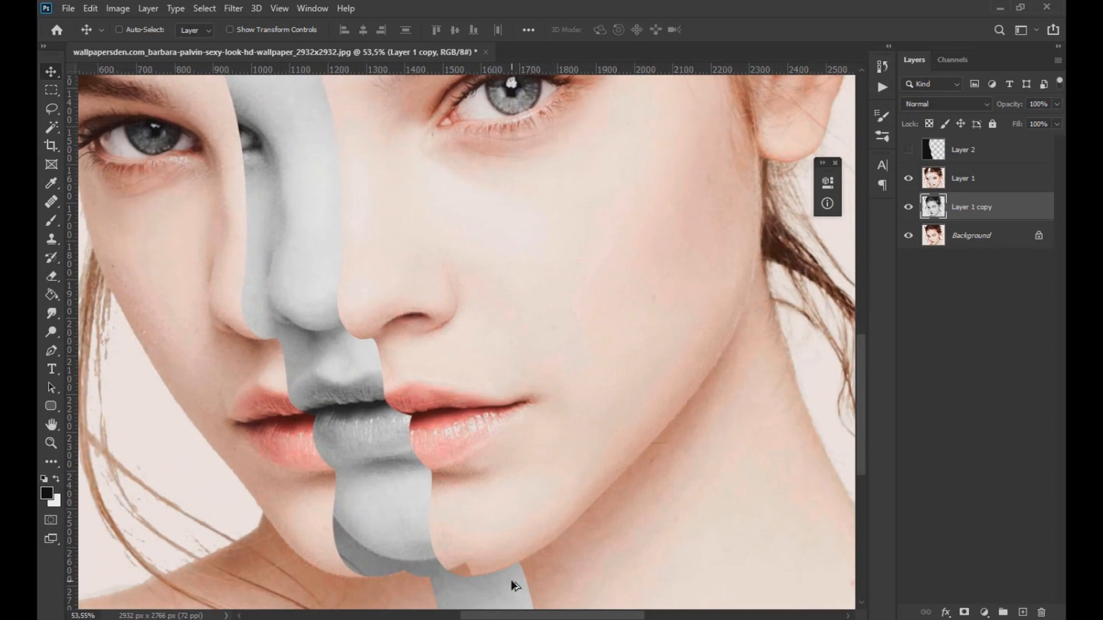
scroll(506, 574, up, 1)
scroll(561, 510, down, 2)
click(908, 179)
click(908, 179)
click(942, 179)
scroll(463, 524, up, 3)
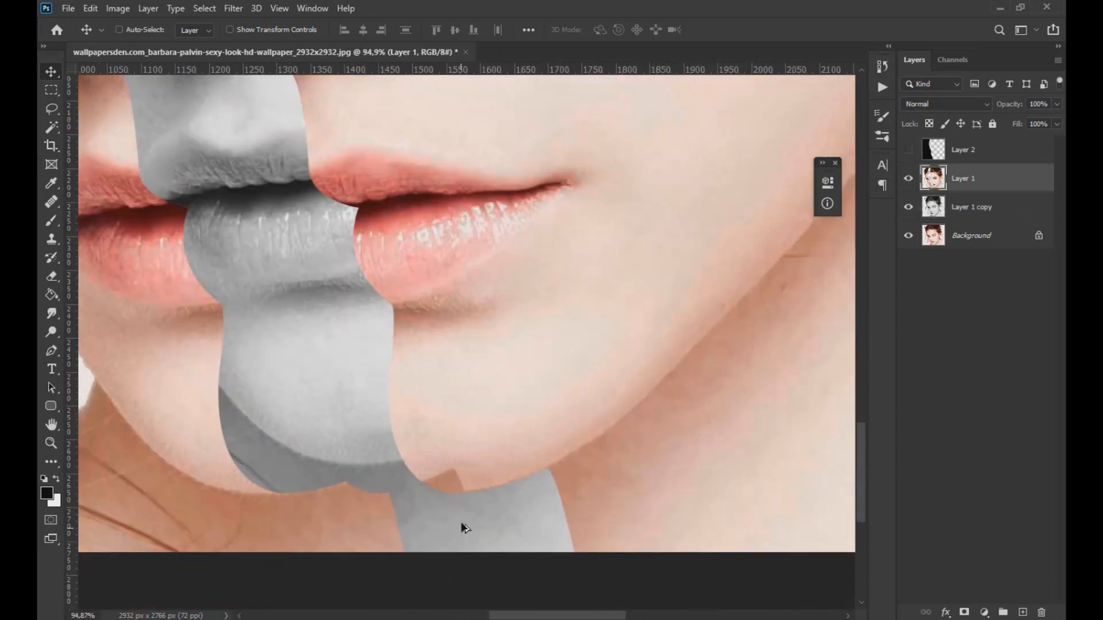
ctrl+click(937, 179)
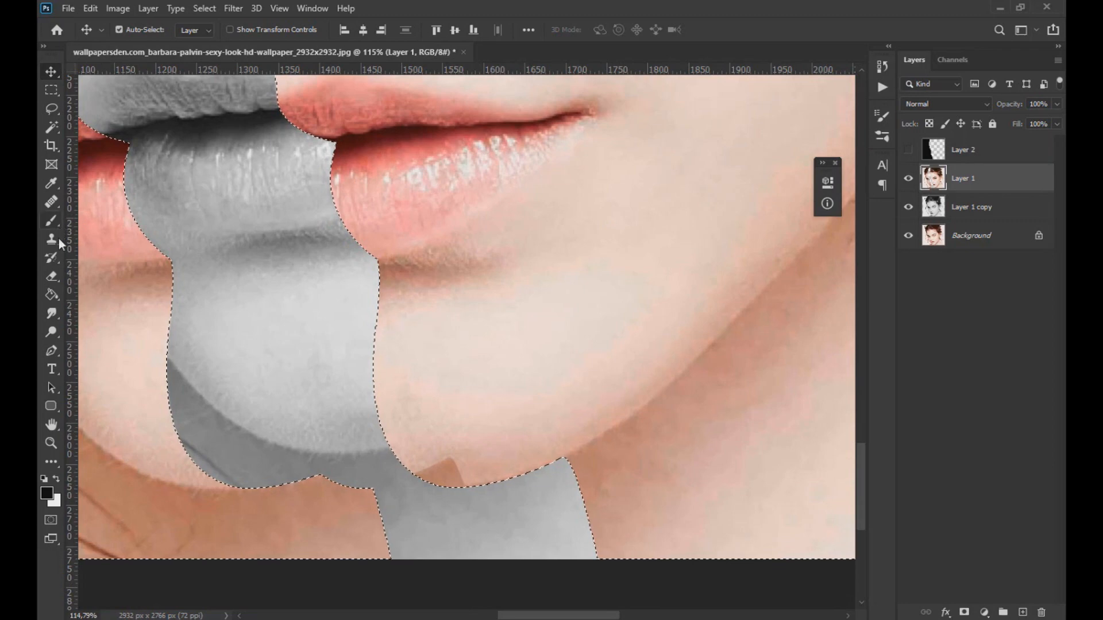
click(52, 203)
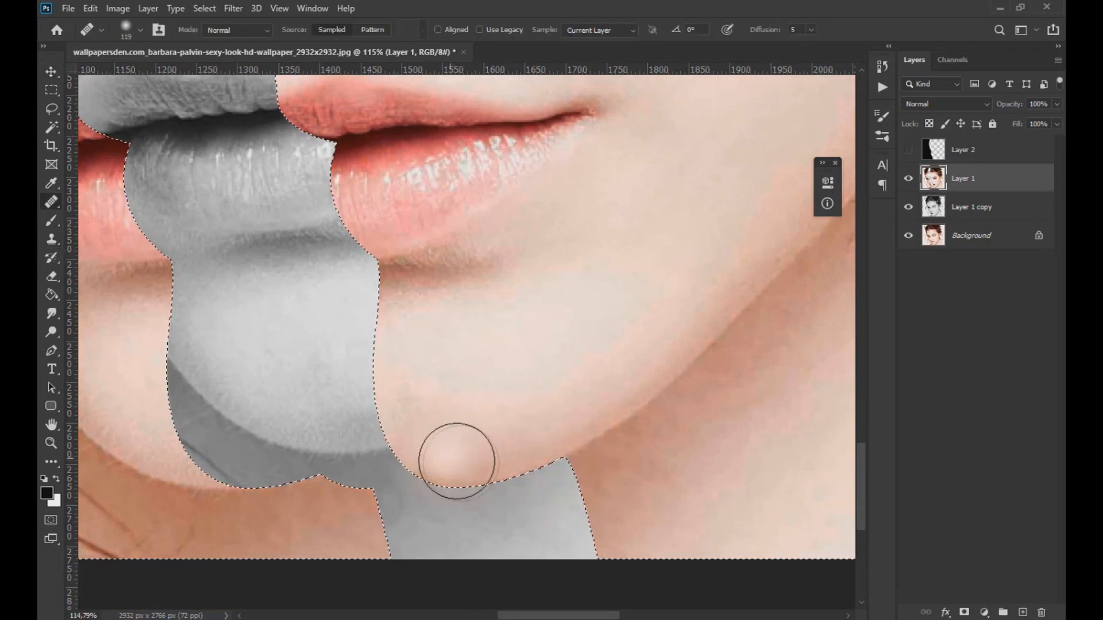
Step: Smooth the skin on the right half's chin with a larger, 163 px Healing Brush, and clear the selection
scroll(456, 463, down, 2)
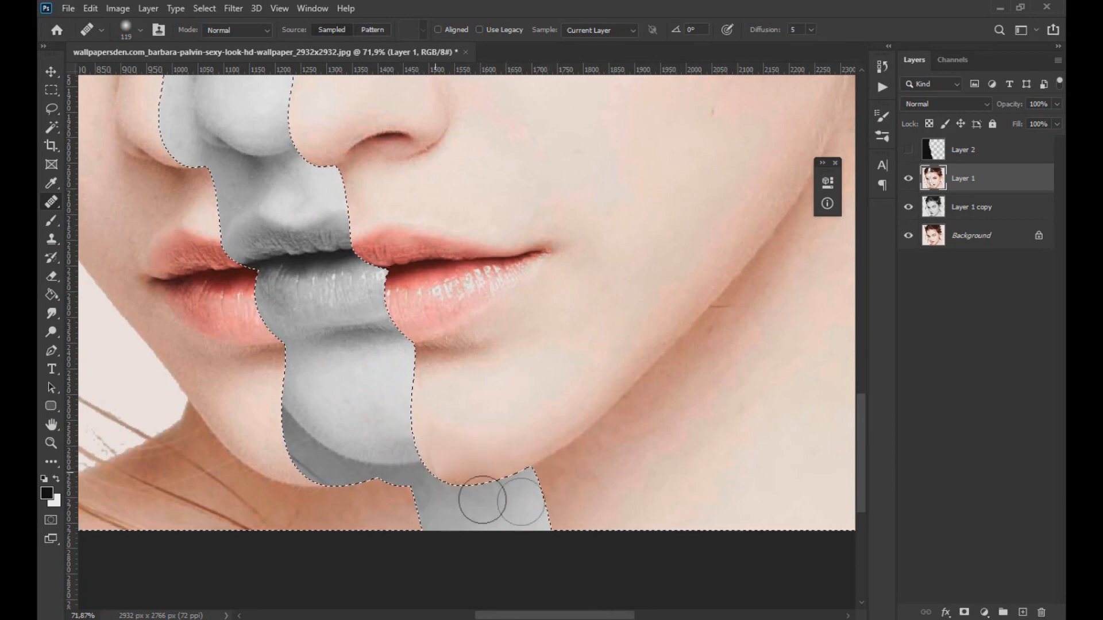
key(ctrl+d)
scroll(600, 465, down, 3)
scroll(600, 465, up, 3)
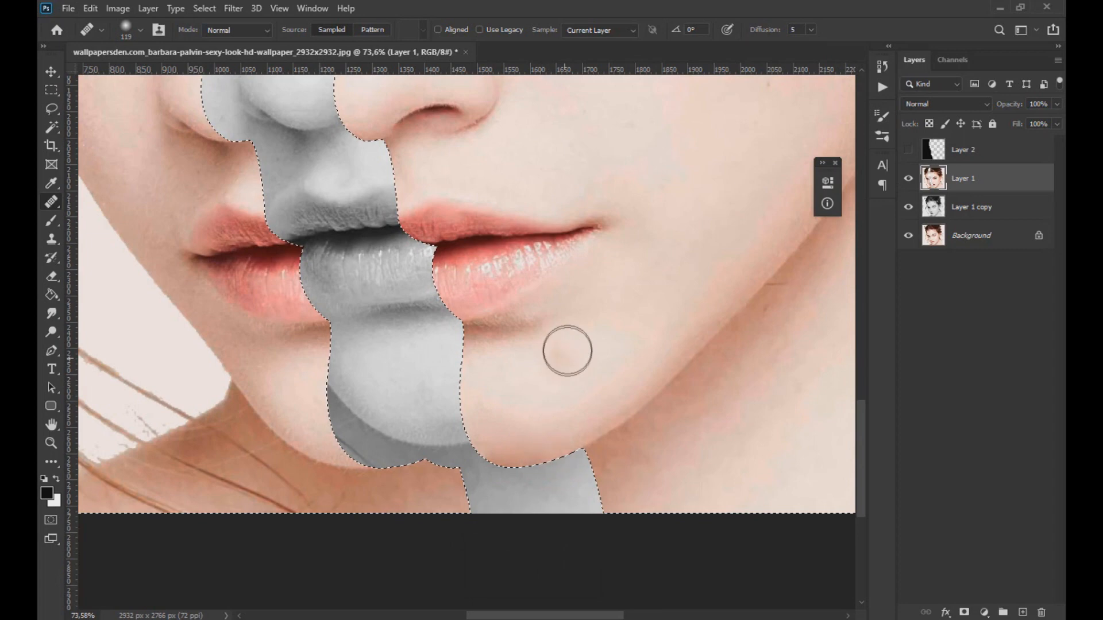
drag(505, 386, 522, 402)
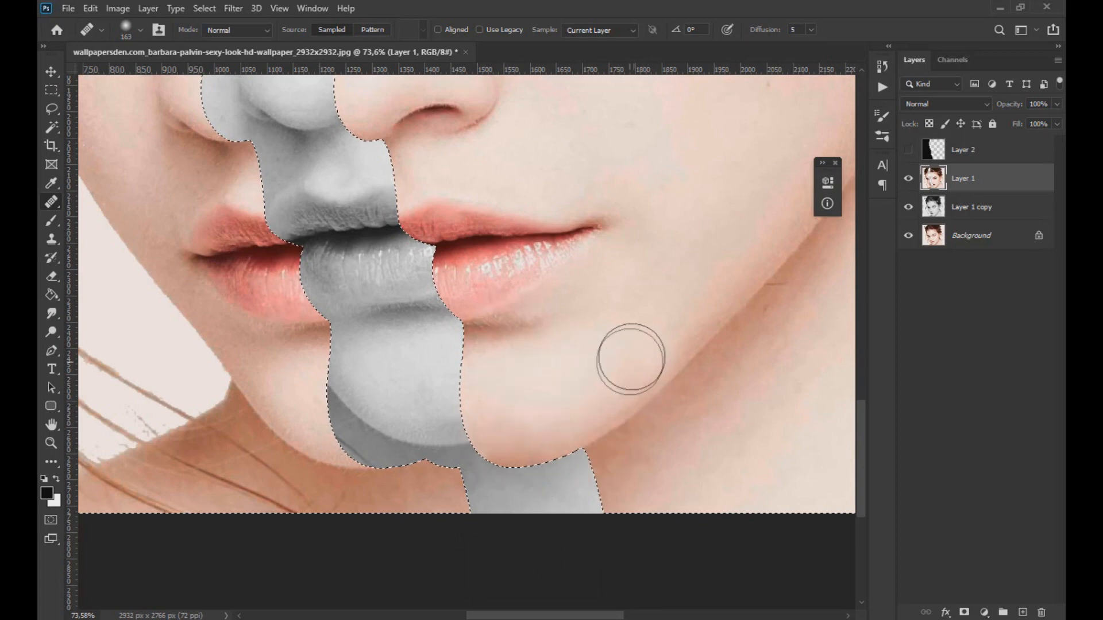
key(ctrl+d)
scroll(726, 344, down, 5)
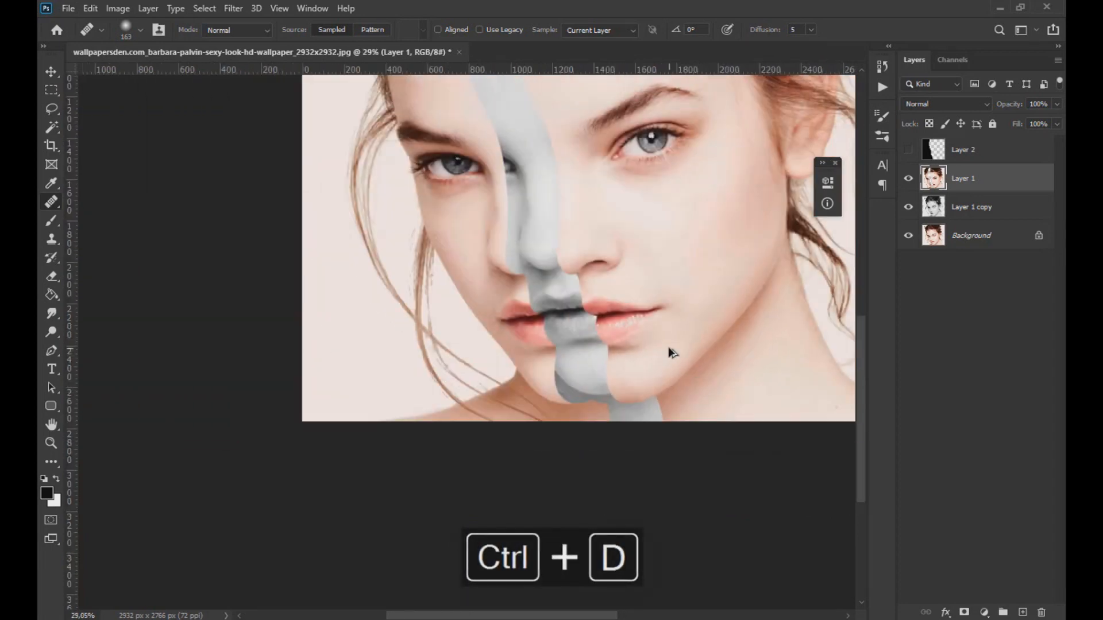
Step: Sample the neck's skin colour and set up a harder 149 px brush with 100% opacity and 100% flow
scroll(536, 426, up, 3)
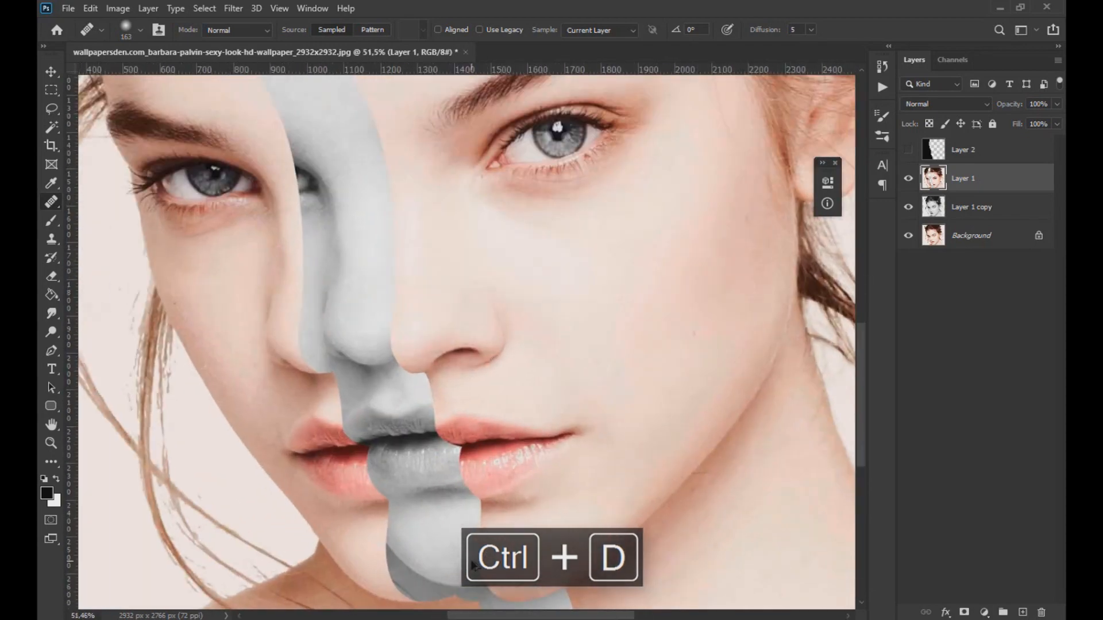
scroll(472, 565, up, 6)
scroll(479, 499, up, 1)
key(i)
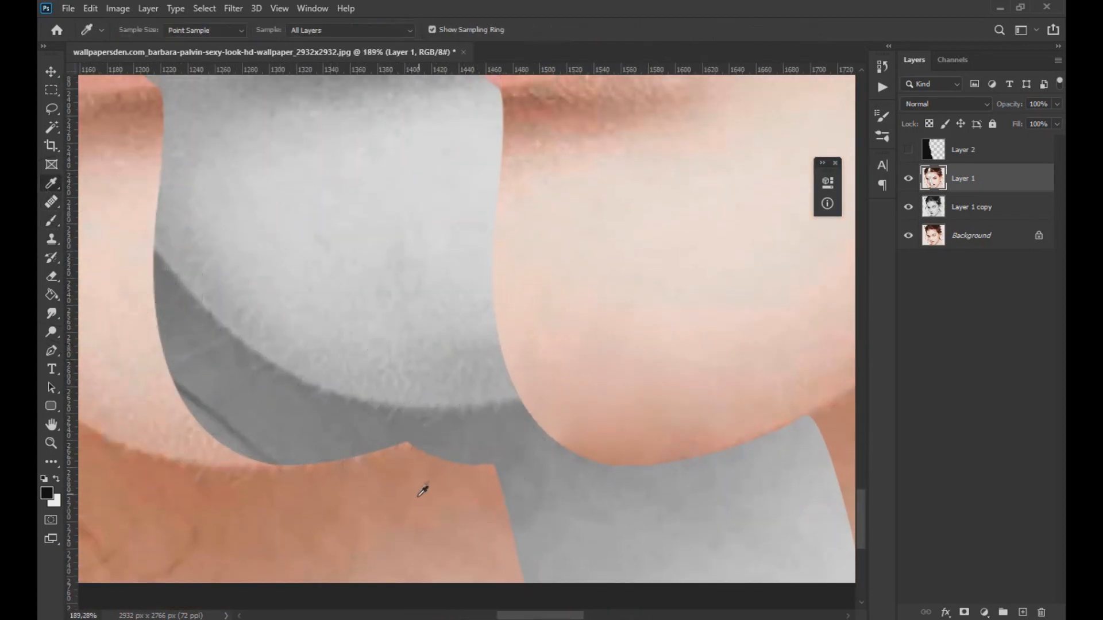
alt+click(398, 521)
click(53, 220)
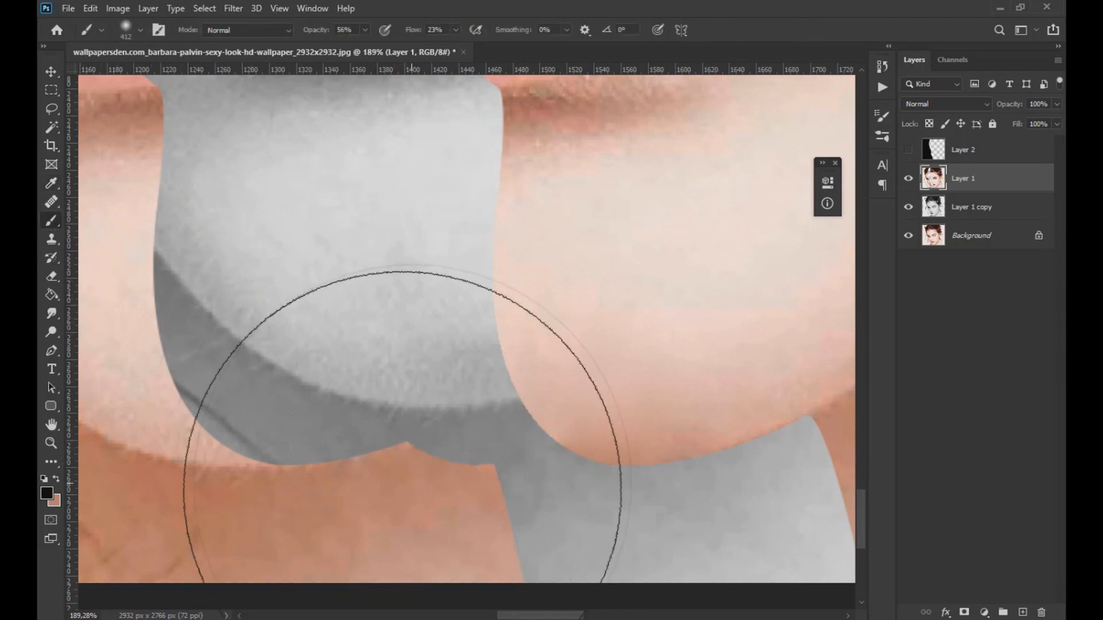
click(141, 30)
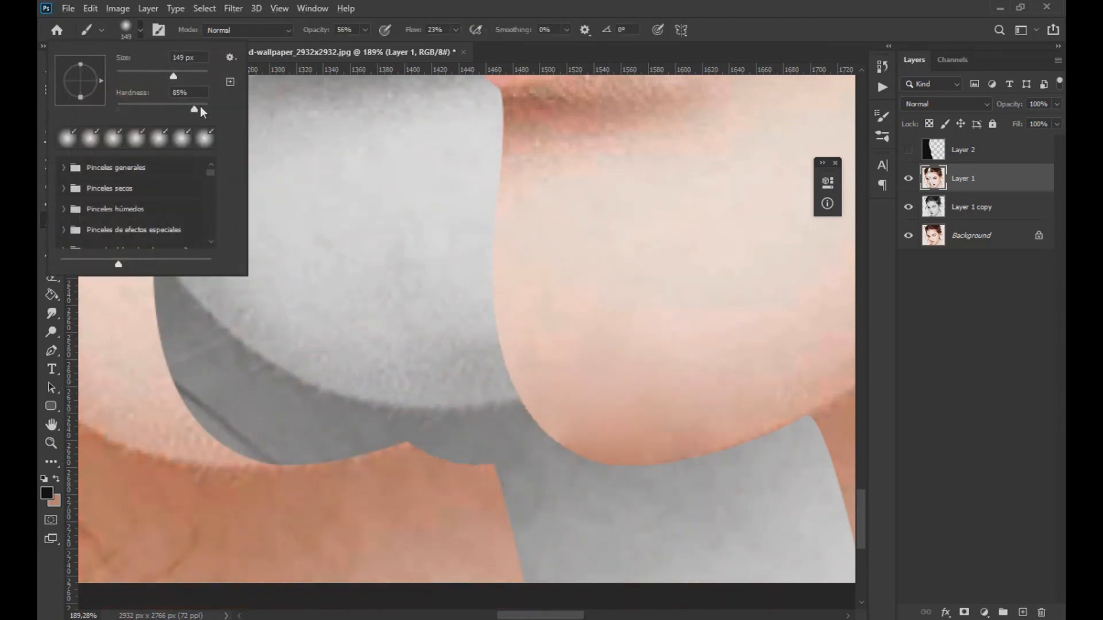
mouse_move(365, 29)
mouse_down()
mouse_move(421, 50)
mouse_move(542, 46)
mouse_up()
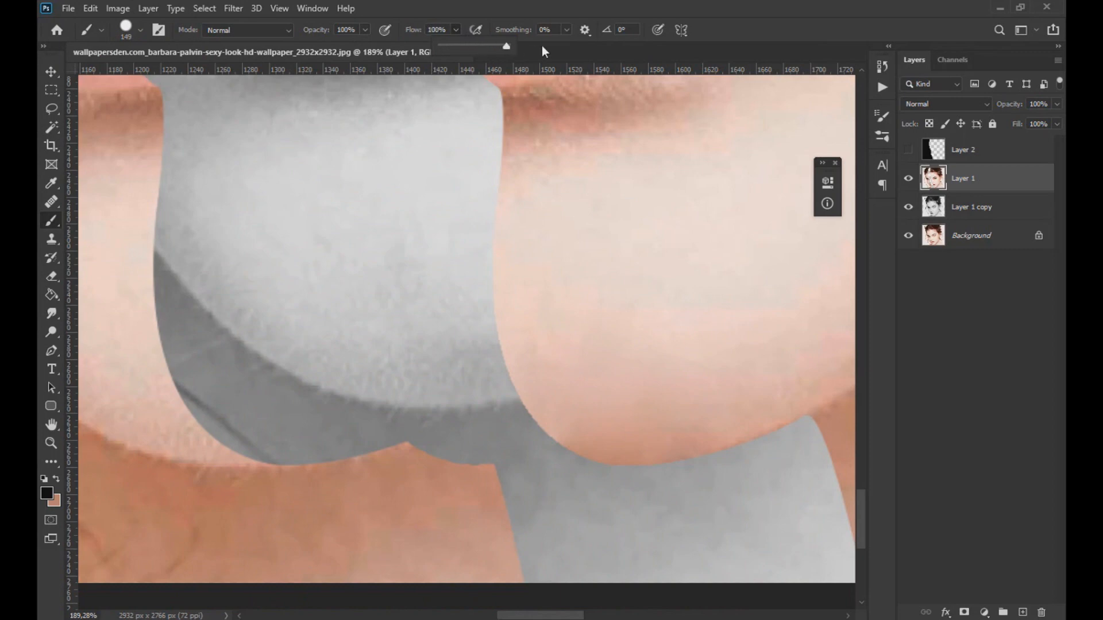
Step: Paint the sampled skin colour along the pointed neck edge beneath the left half's chin with a 31 px brush
mouse_move(442, 470)
mouse_down()
mouse_move(376, 462)
mouse_move(422, 461)
mouse_up()
scroll(426, 471, up, 3)
key(ctrl+z)
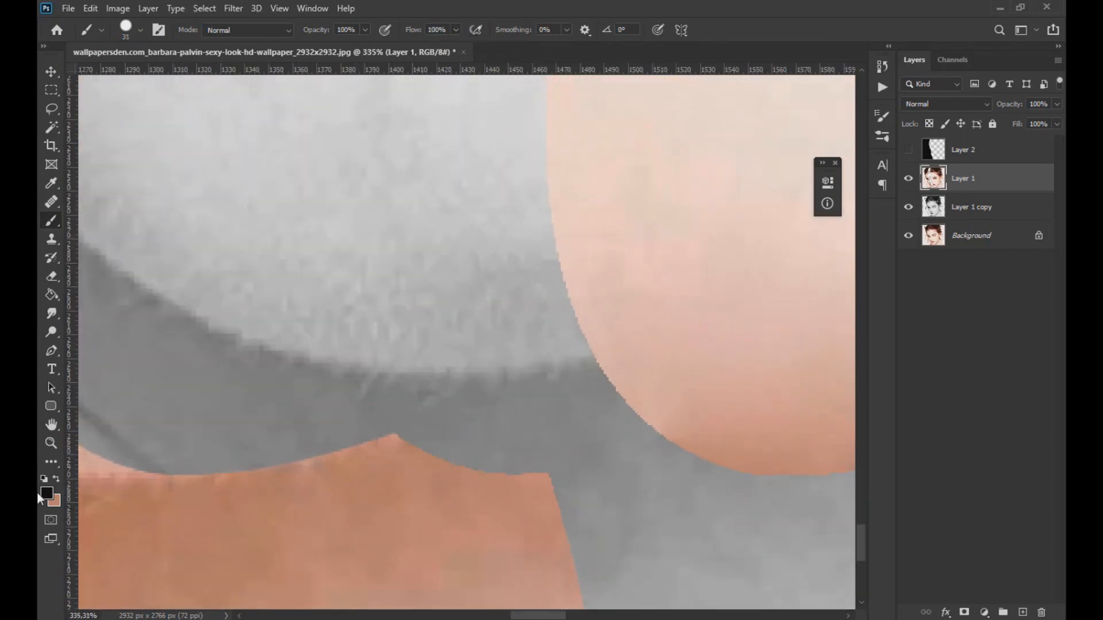
mouse_move(408, 477)
mouse_down()
mouse_move(408, 462)
mouse_move(510, 467)
mouse_move(517, 535)
mouse_up()
scroll(511, 551, down, 5)
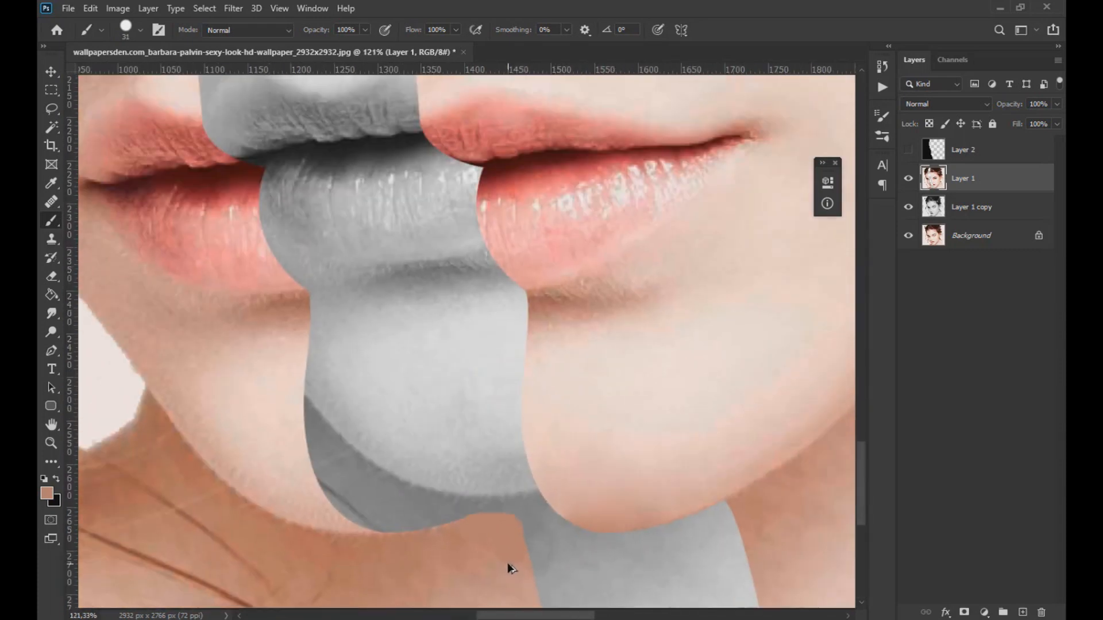
Step: Select Layer 1's outline, blend the painted neck area with the Healing Brush, and clear the selection
ctrl+click(933, 183)
key(j)
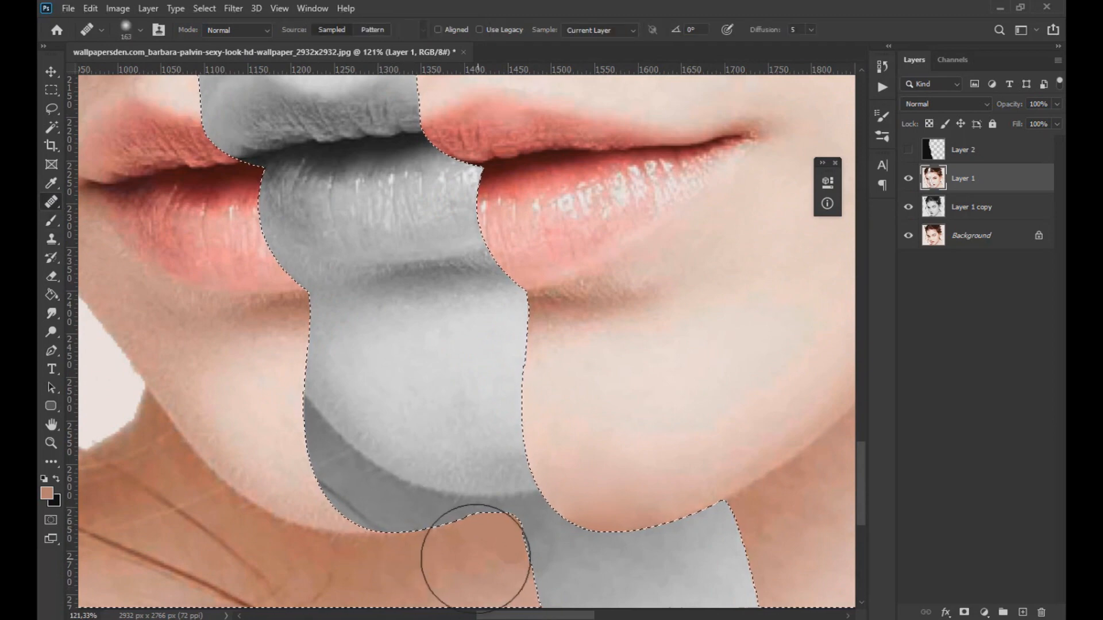
mouse_move(416, 569)
mouse_down()
mouse_move(435, 568)
mouse_move(418, 569)
mouse_up()
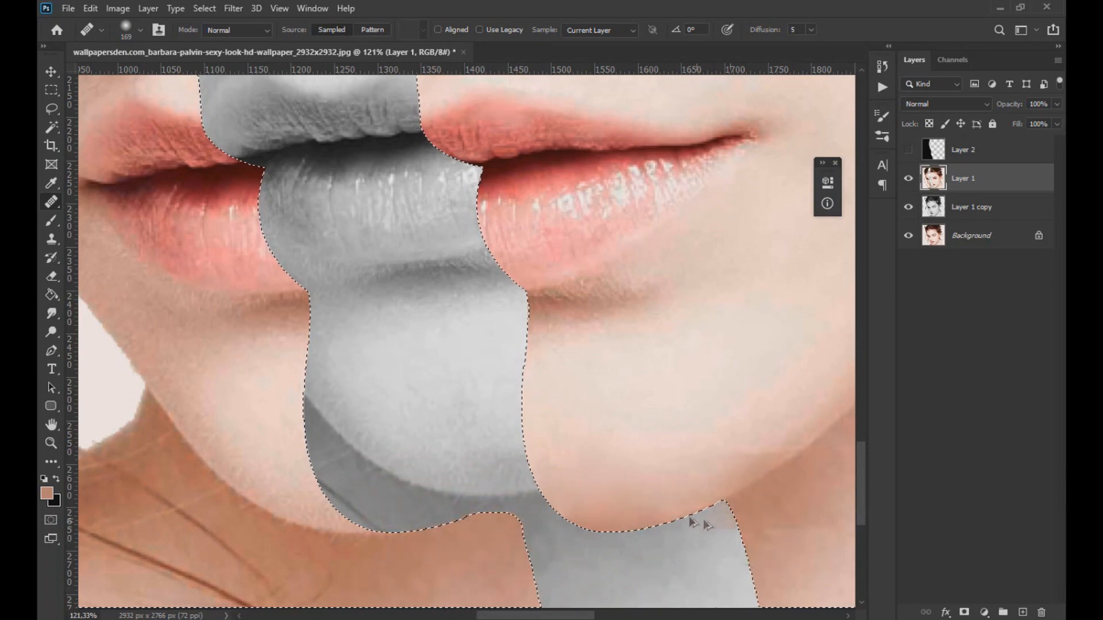
scroll(656, 516, down, 3)
key(ctrl+s)
click(514, 430)
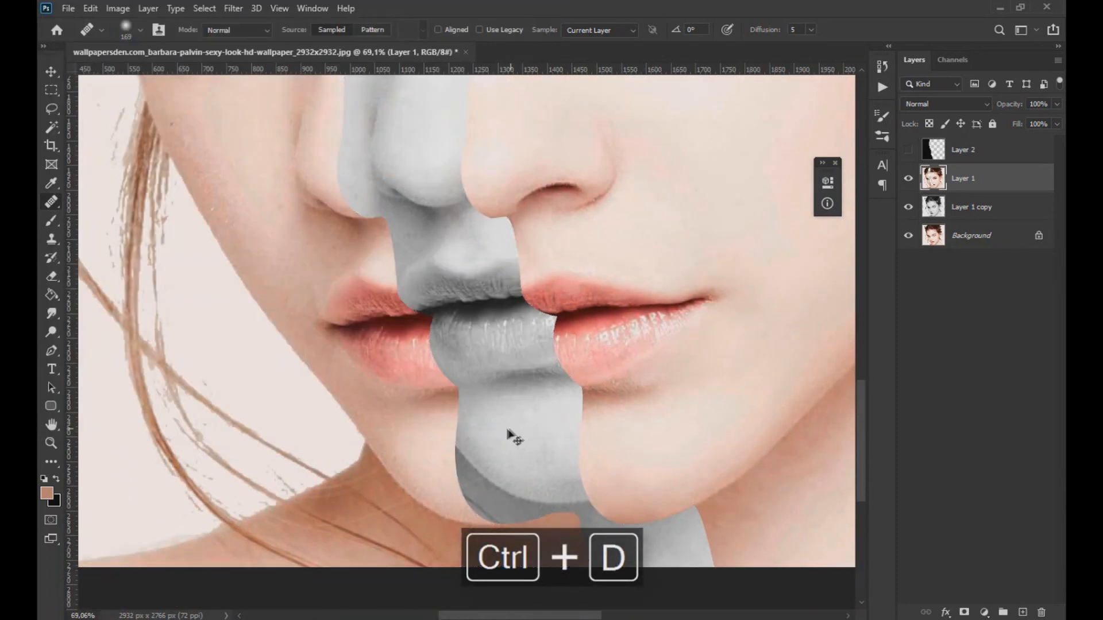
click(51, 71)
scroll(446, 310, down, 7)
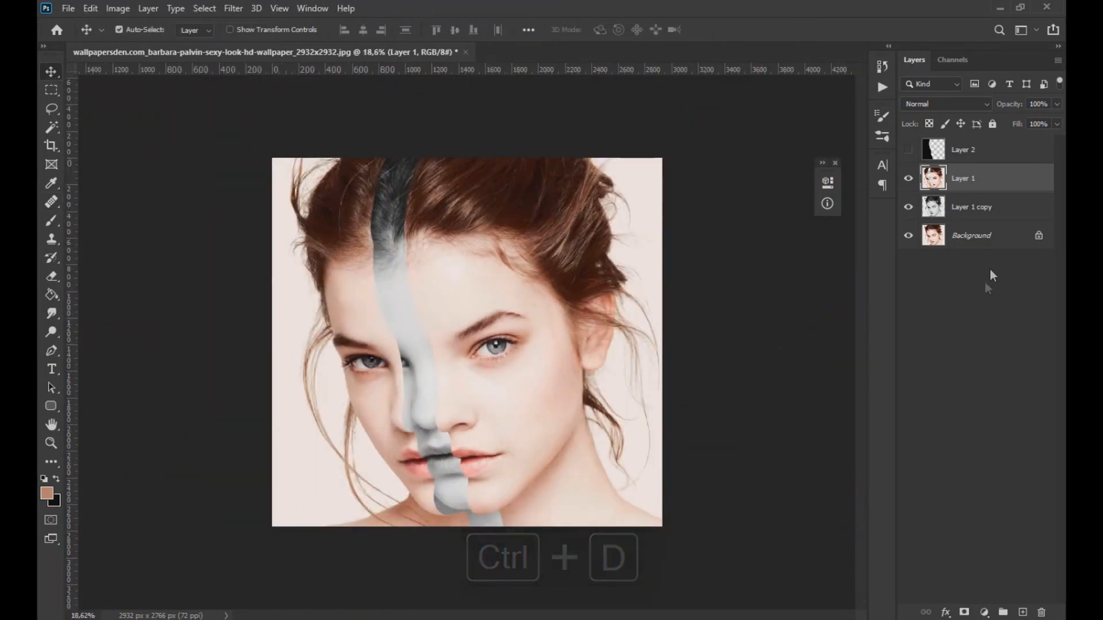
Step: Darken Layer 1 copy with a Curves adjustment, pulling the midtones down to input 147, output 95
click(958, 211)
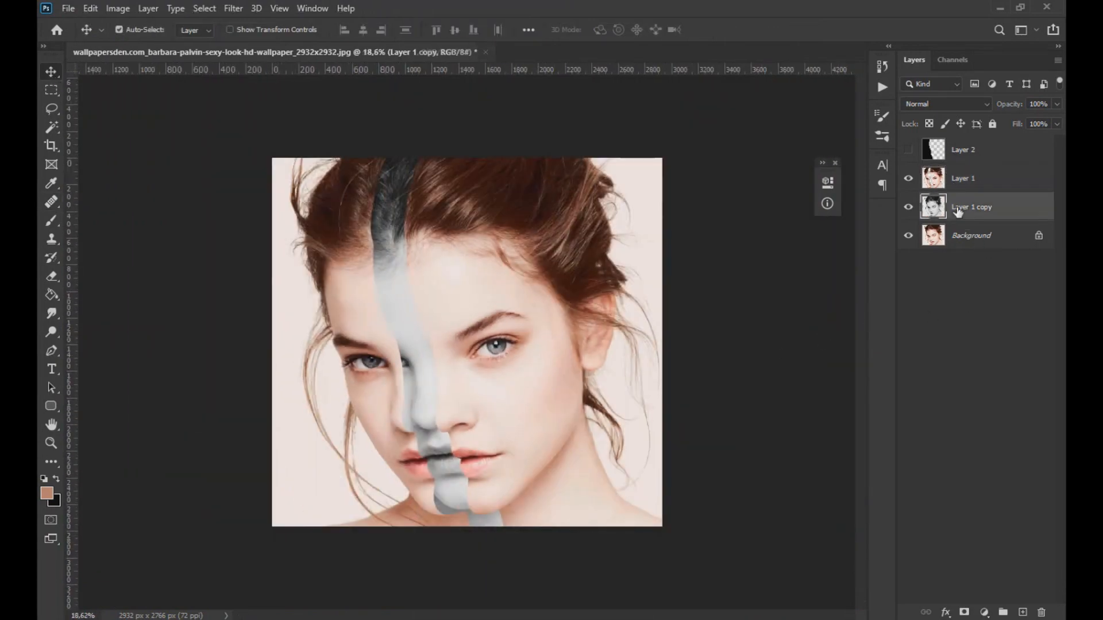
click(118, 8)
mouse_move(136, 44)
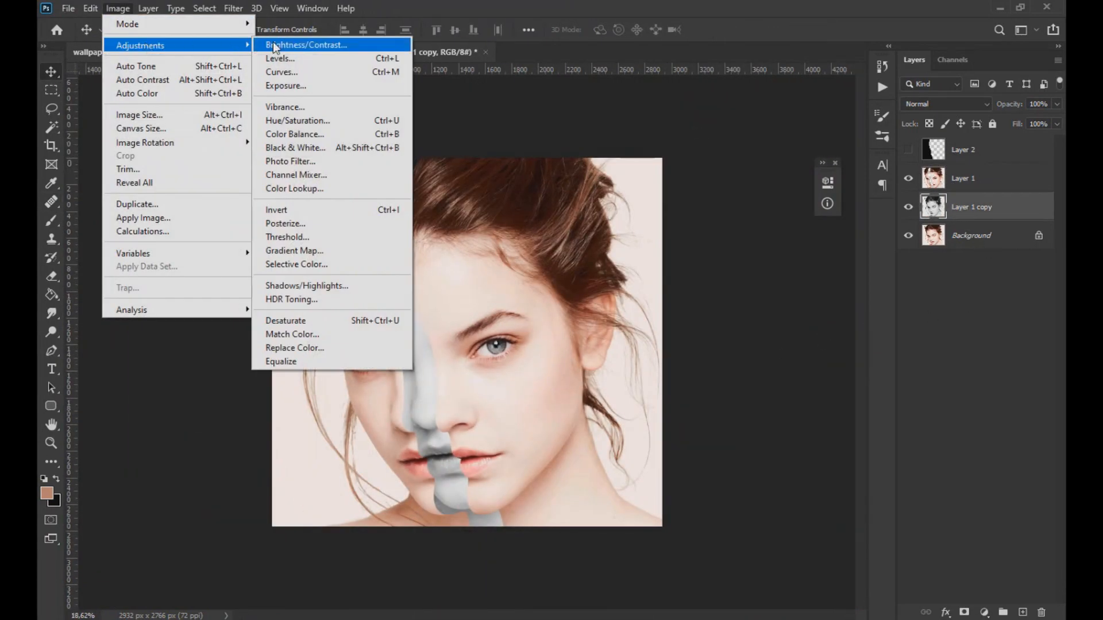
click(294, 73)
drag(479, 234, 480, 257)
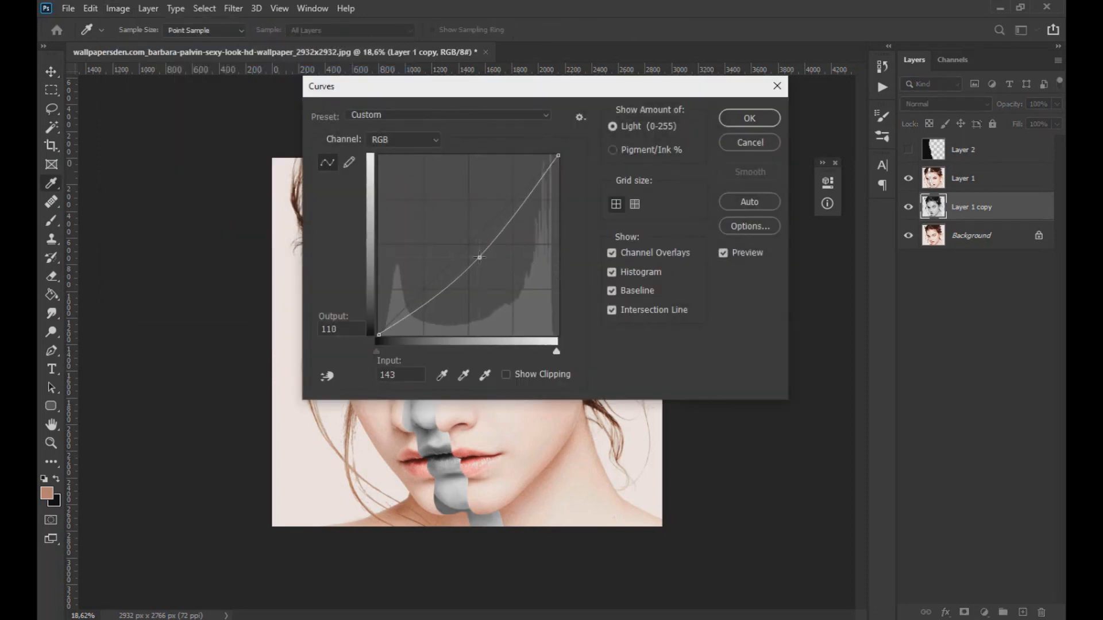
drag(445, 92, 802, 121)
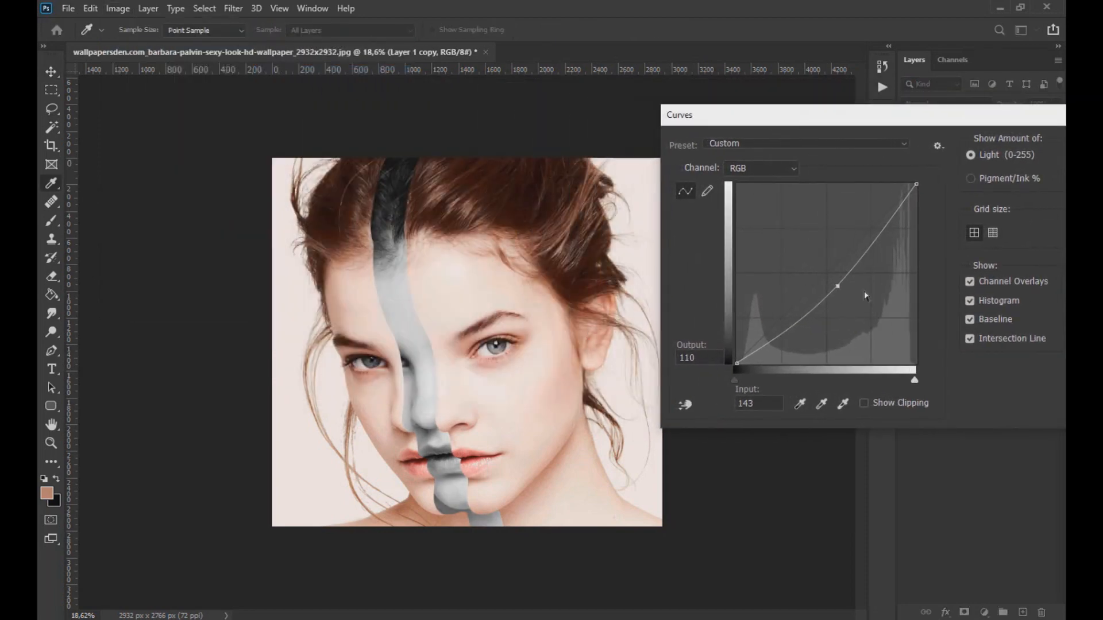
mouse_move(838, 284)
mouse_down()
mouse_move(851, 303)
mouse_move(841, 296)
mouse_up()
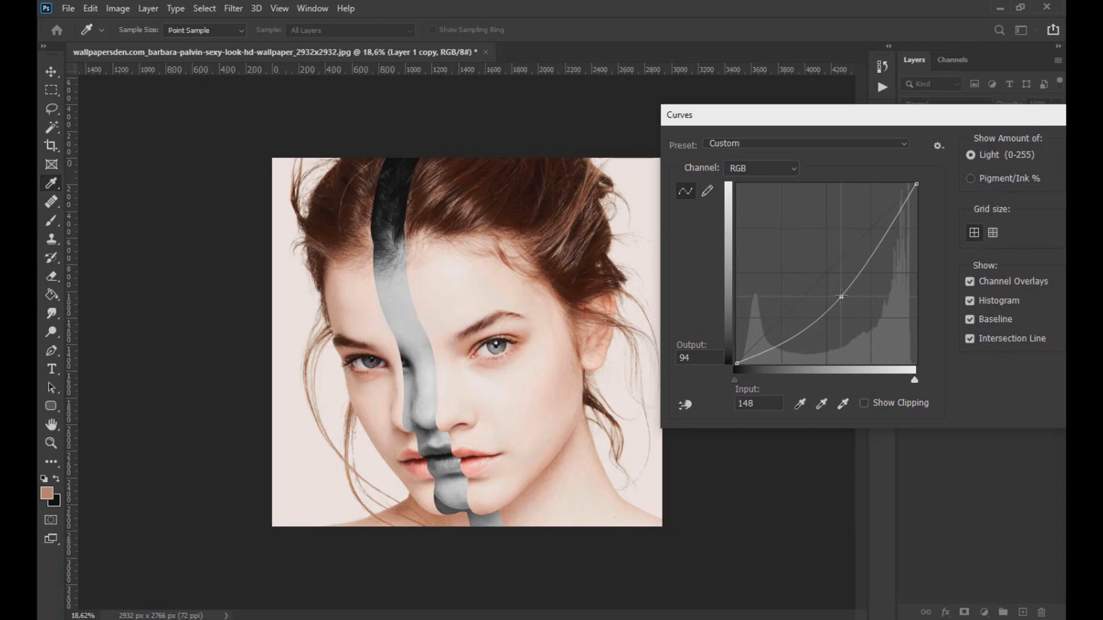
drag(808, 115, 570, 115)
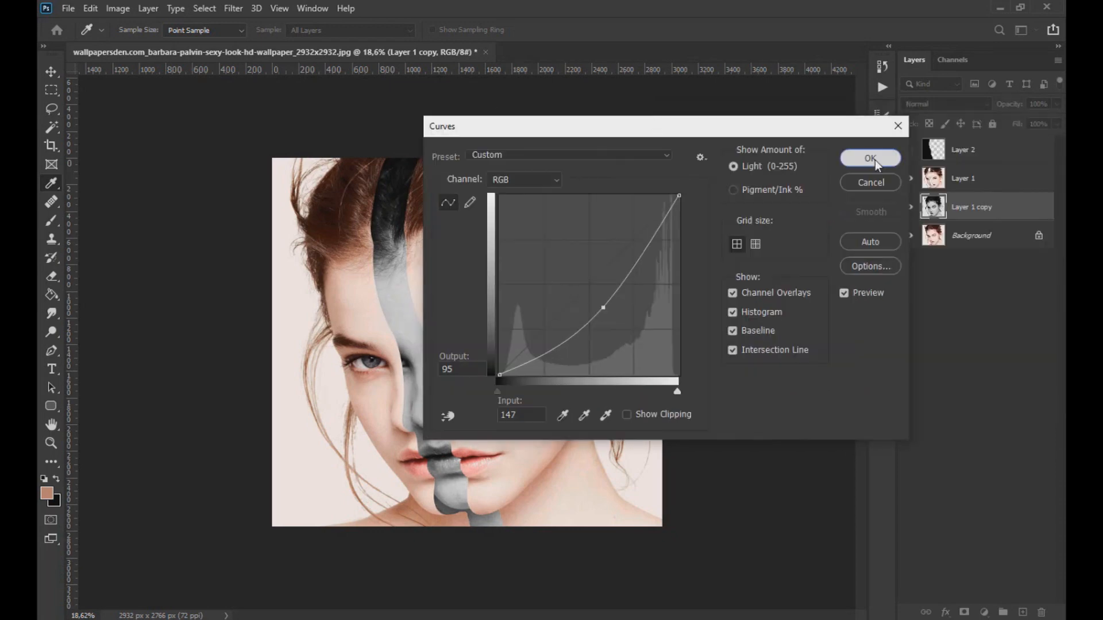
click(875, 159)
Step: Try a Camera Raw Filter on Layer 1 copy with Texture +100, Clarity +43 and increased Dehaze
click(233, 8)
click(312, 93)
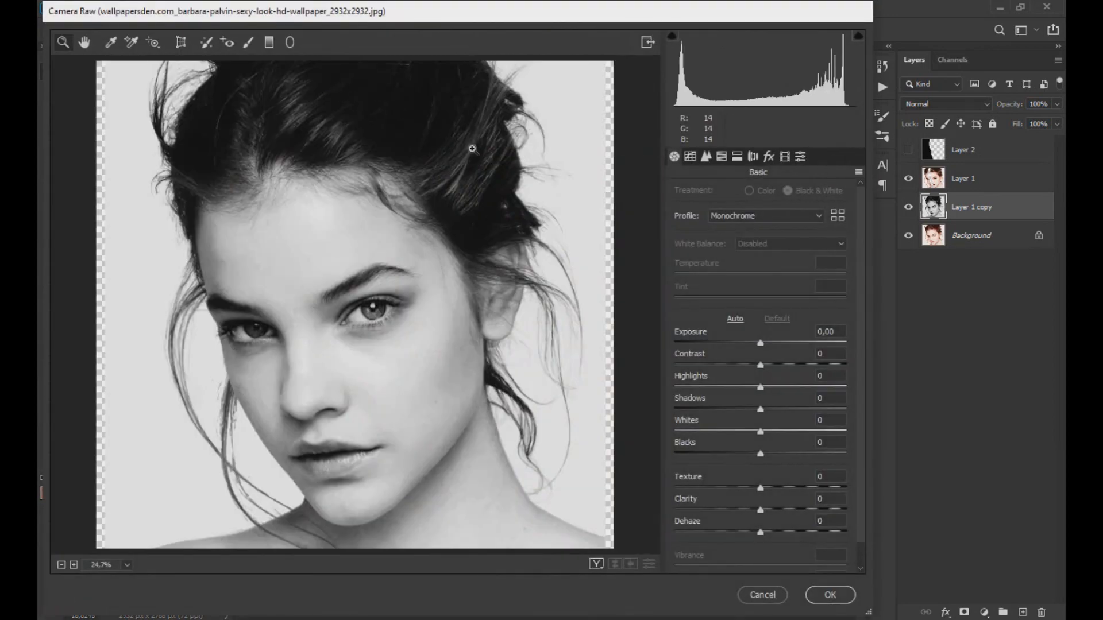
drag(760, 510, 797, 510)
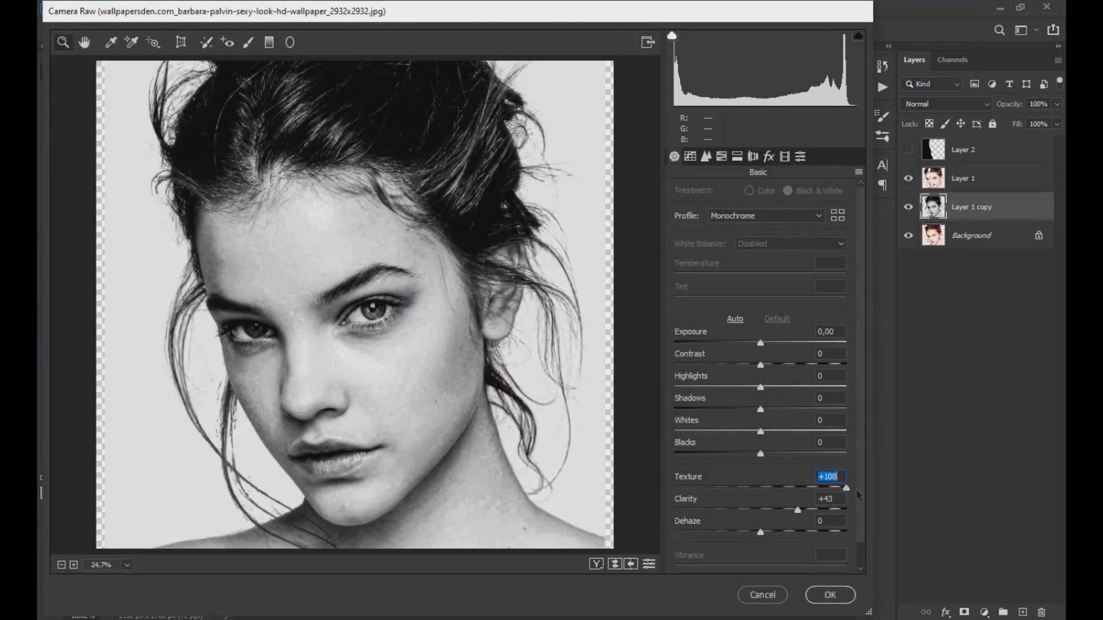
click(765, 512)
drag(760, 531, 791, 534)
click(822, 588)
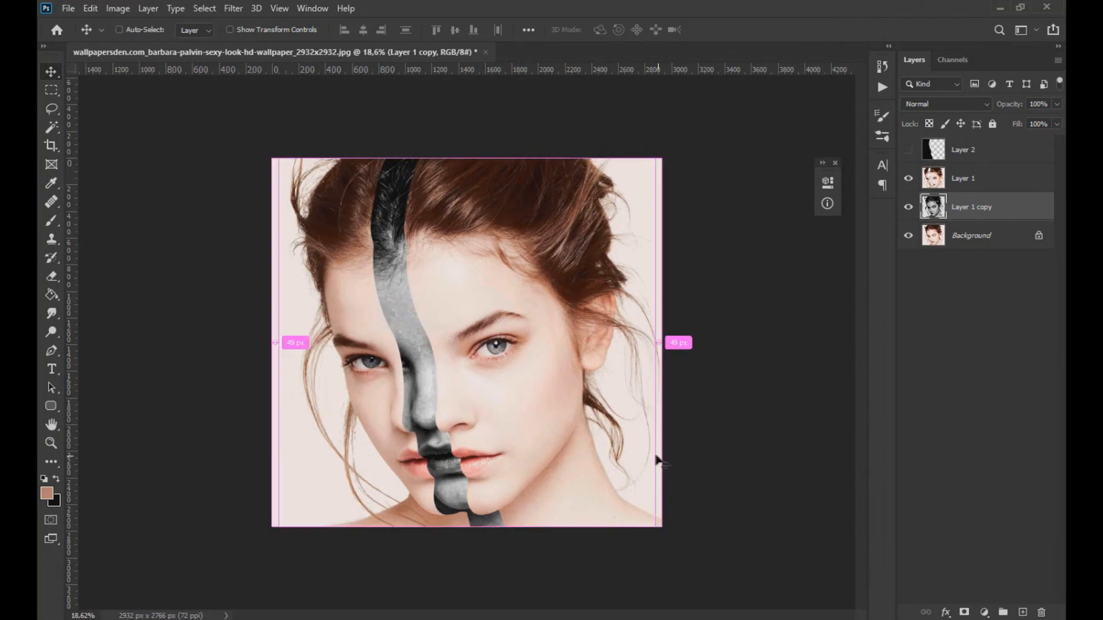
Step: Apply the Camera Raw Filter to Layer 1 copy with only Texture raised to +94
click(118, 8)
mouse_move(153, 45)
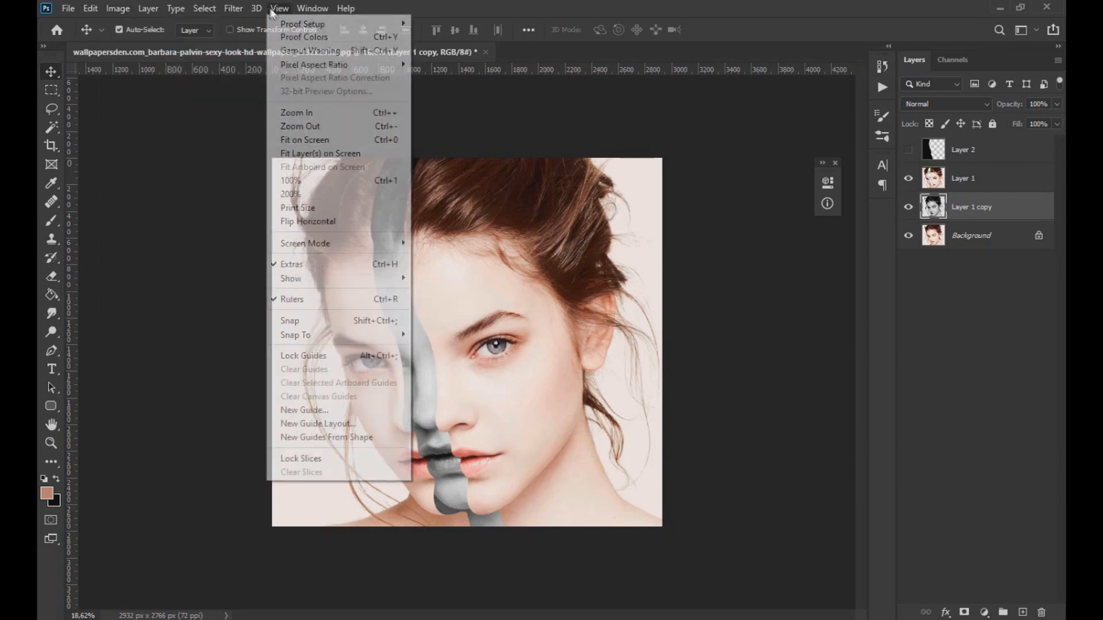
click(275, 131)
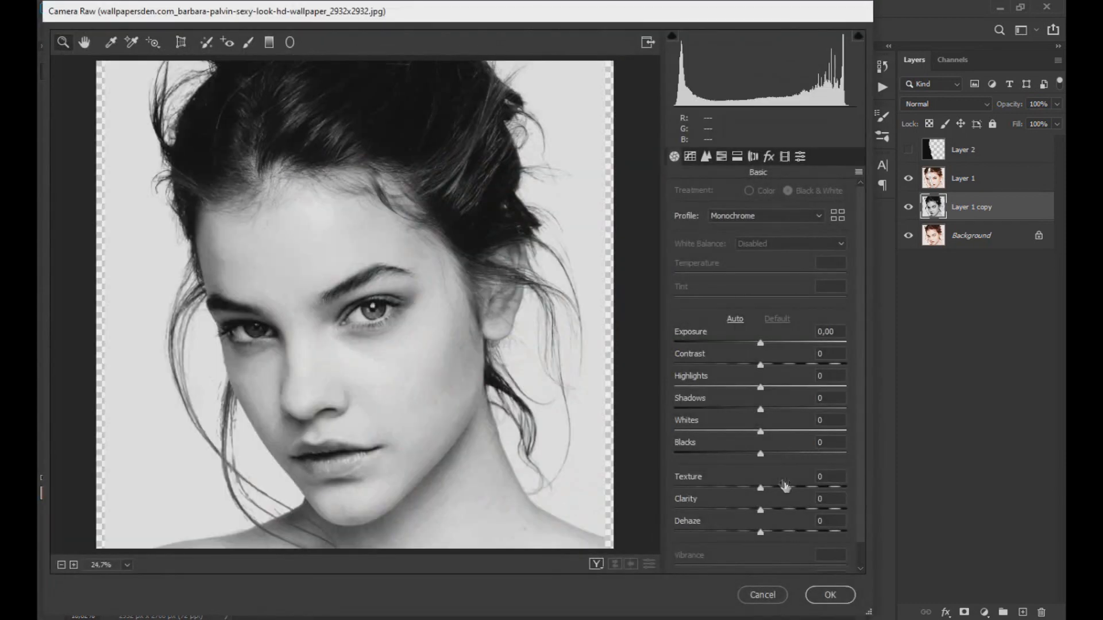
click(821, 498)
drag(760, 487, 825, 491)
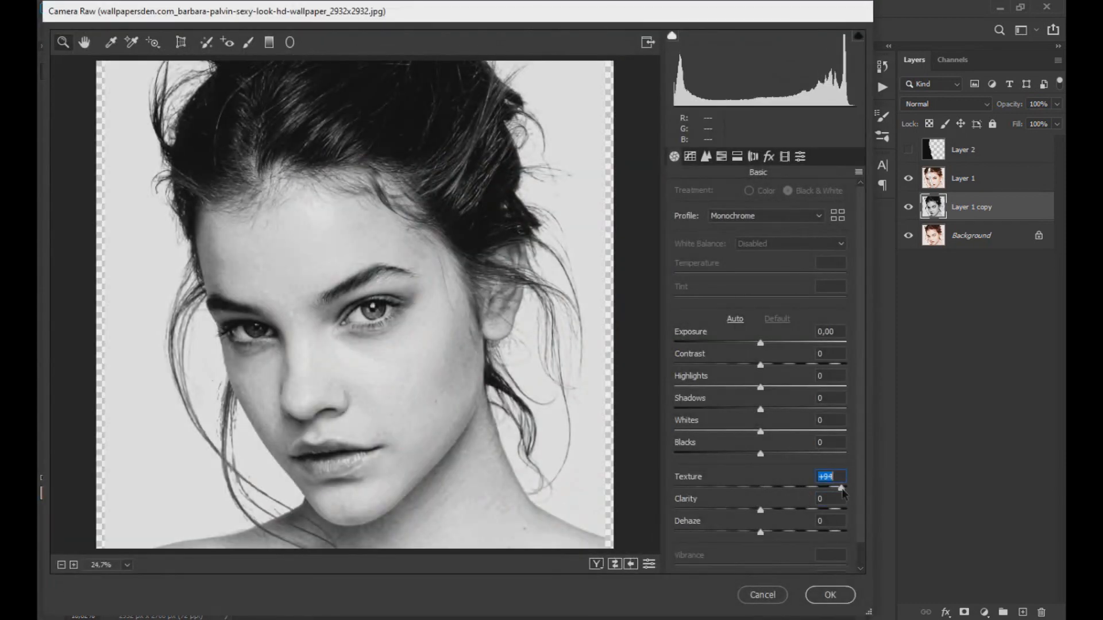
click(820, 592)
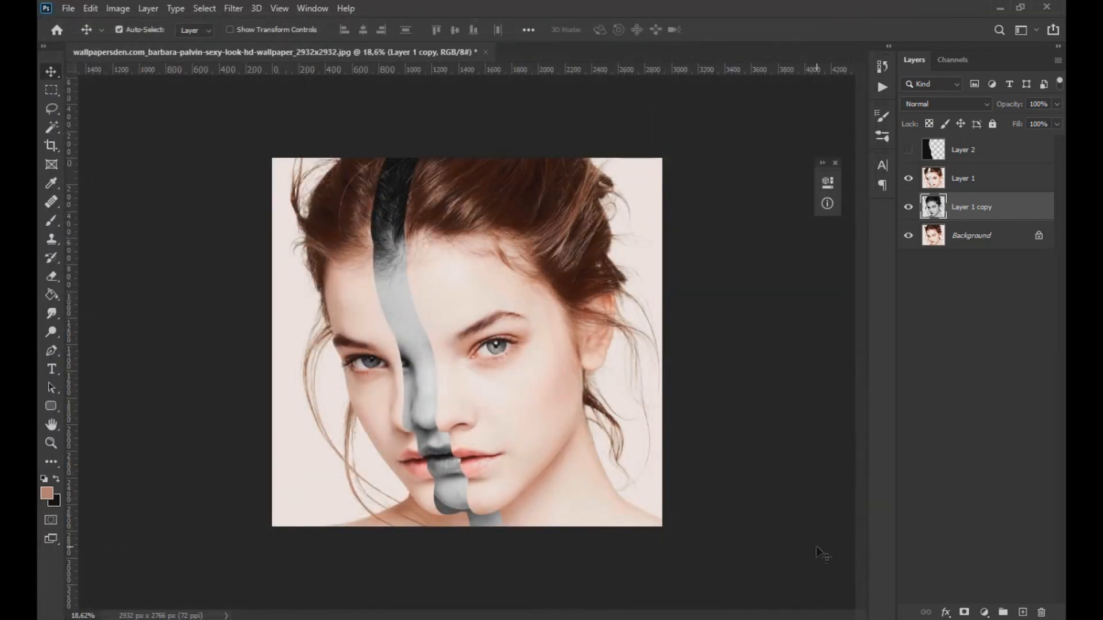
Step: Duplicate Layer 1 copy and set up the Filter Gallery's Plastic Wrap effect on the duplicate with Smoothness 8
key(ctrl+j)
click(232, 8)
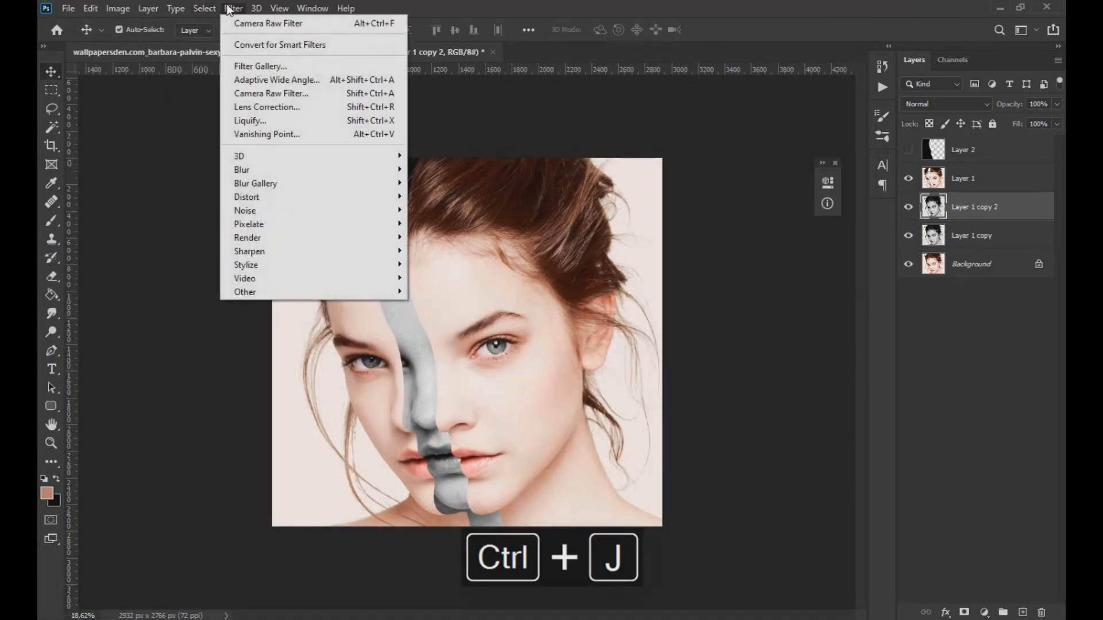
click(272, 62)
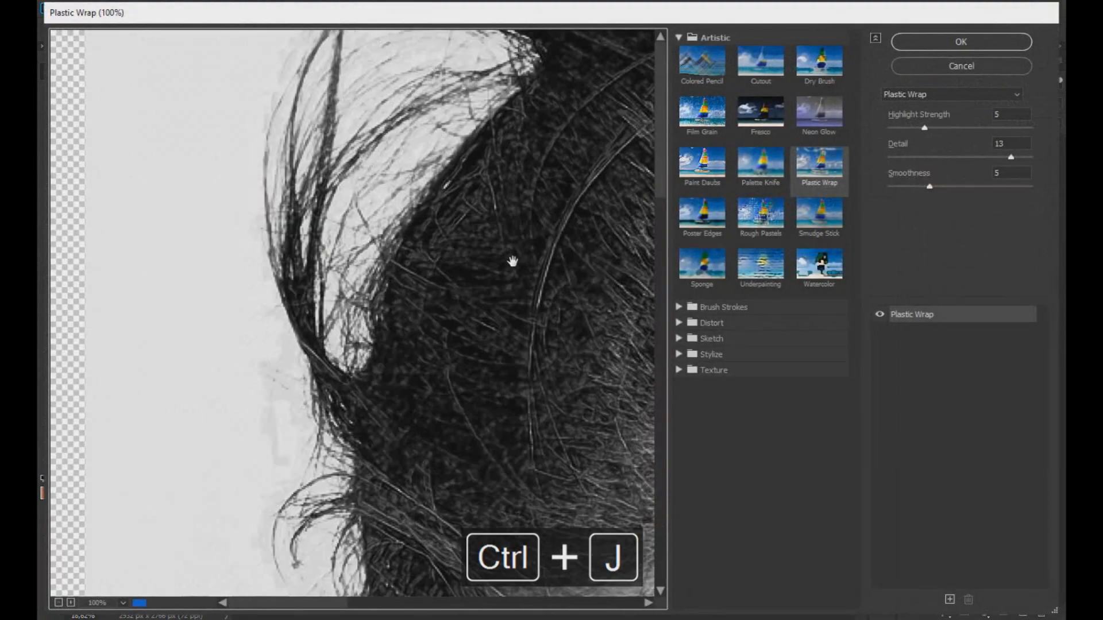
scroll(498, 286, down, 7)
scroll(297, 375, up, 5)
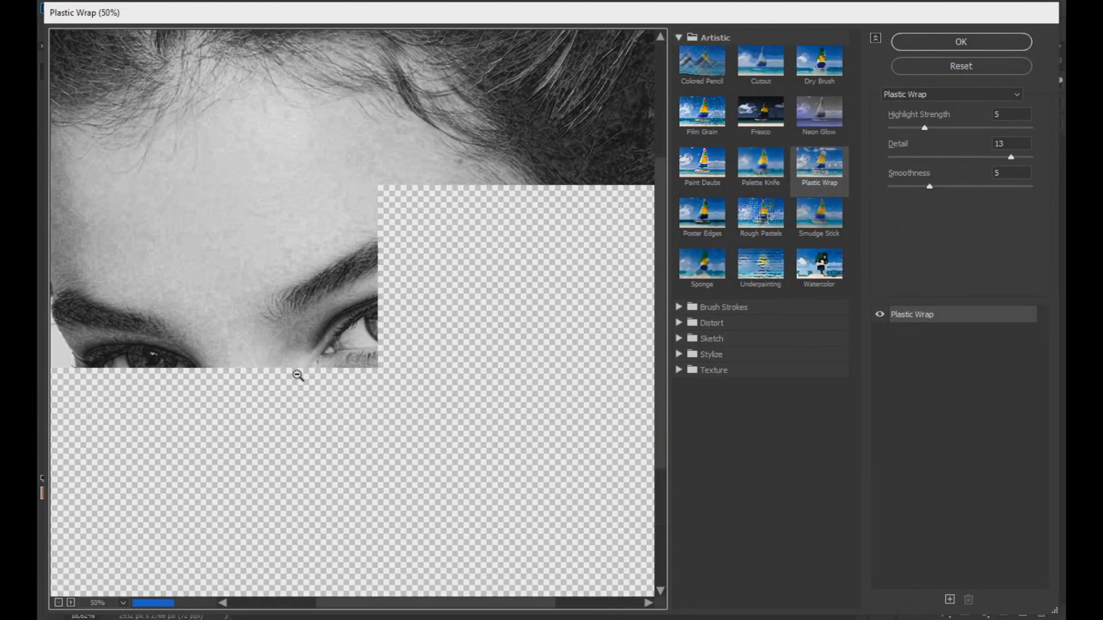
drag(988, 187, 911, 189)
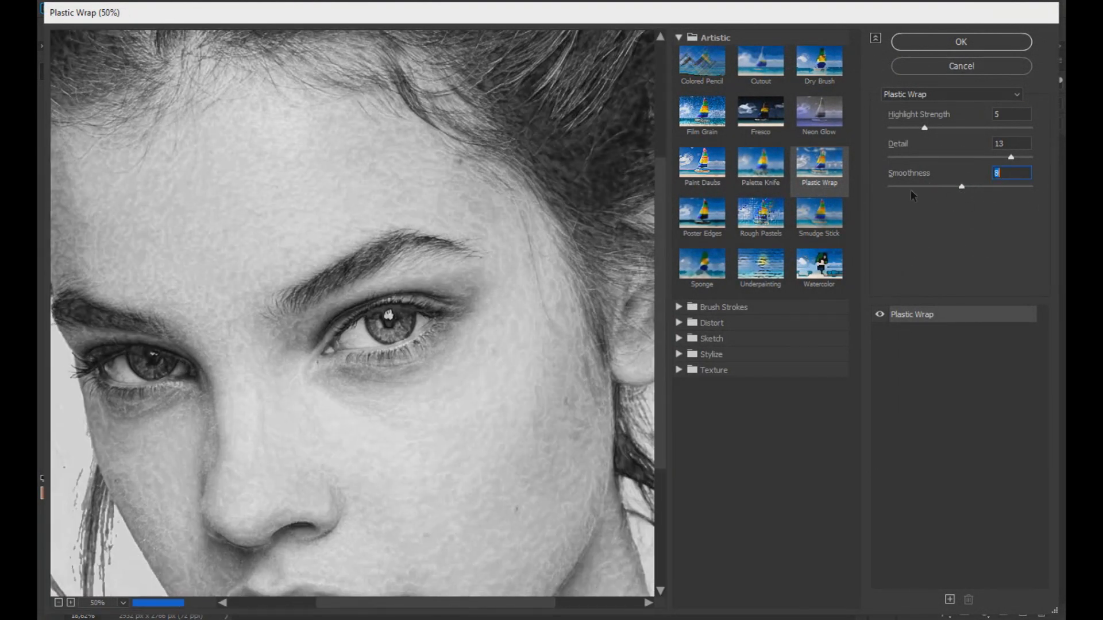
Step: Set Plastic Wrap's Detail to 9 and Highlight Strength to 8, and apply the filter
click(1027, 158)
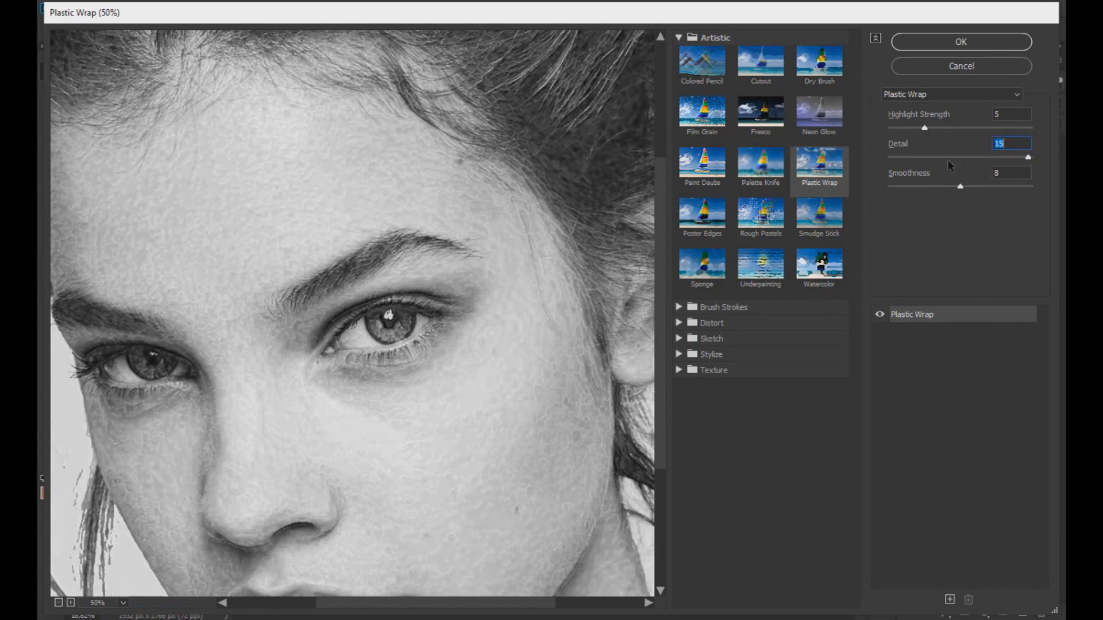
click(962, 158)
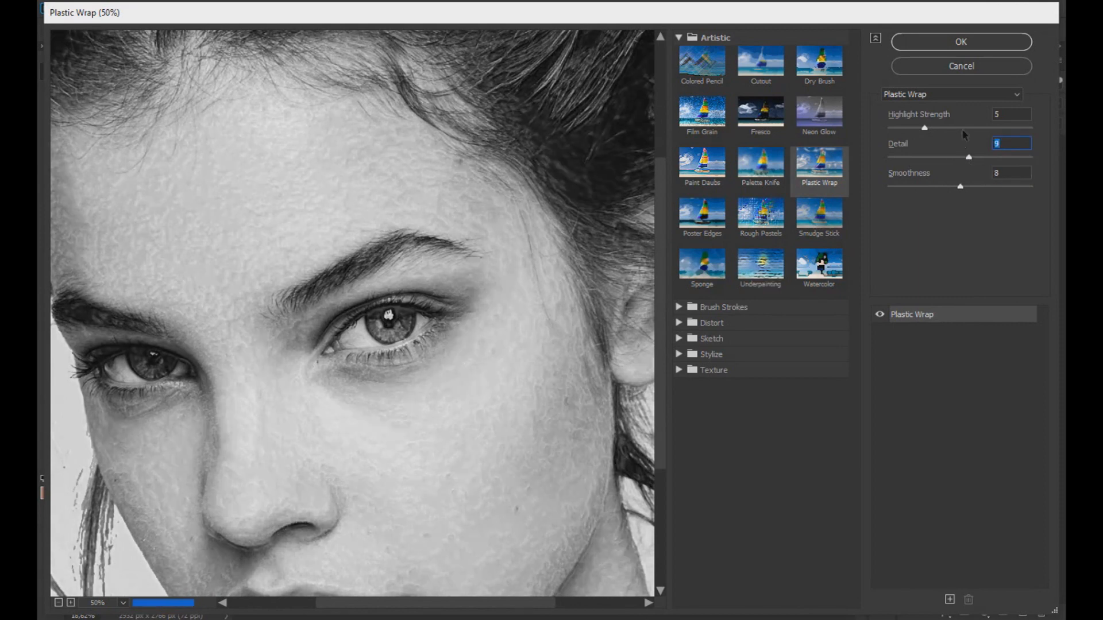
click(962, 128)
click(898, 129)
click(912, 129)
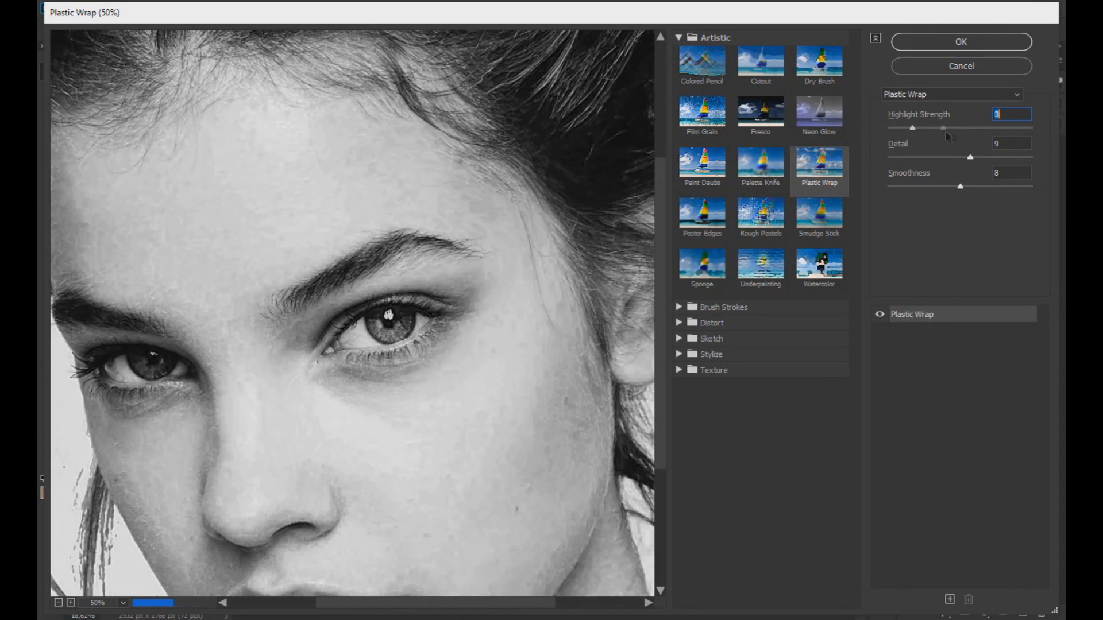
click(945, 129)
click(935, 40)
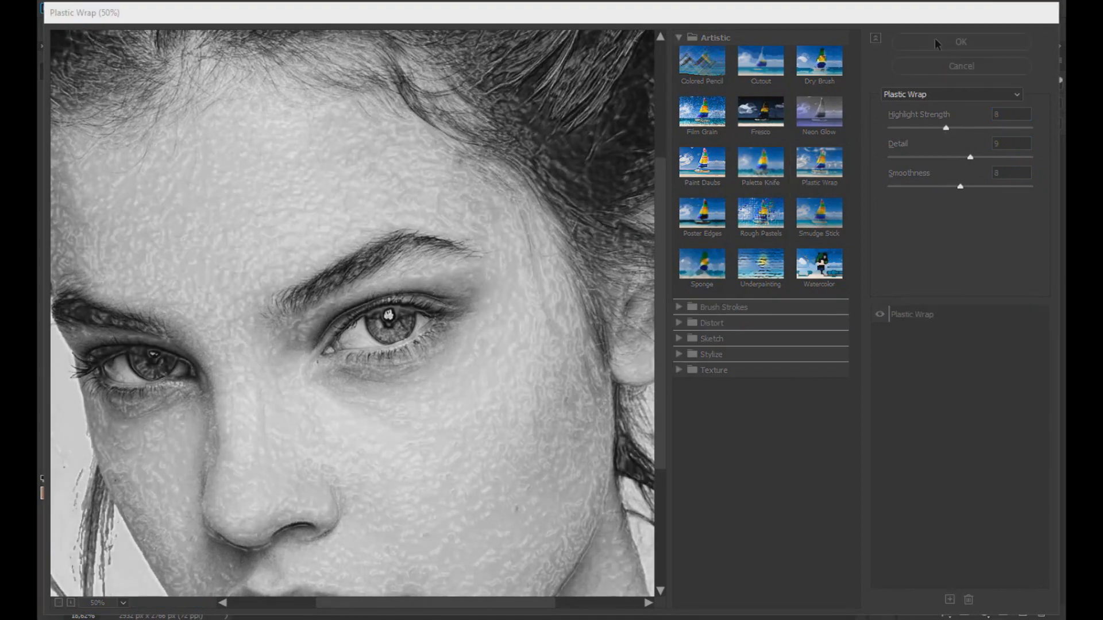
Step: Set Layer 1 copy 2 to Multiply blending and hide its effect behind an inverted, black layer mask
scroll(400, 344, up, 3)
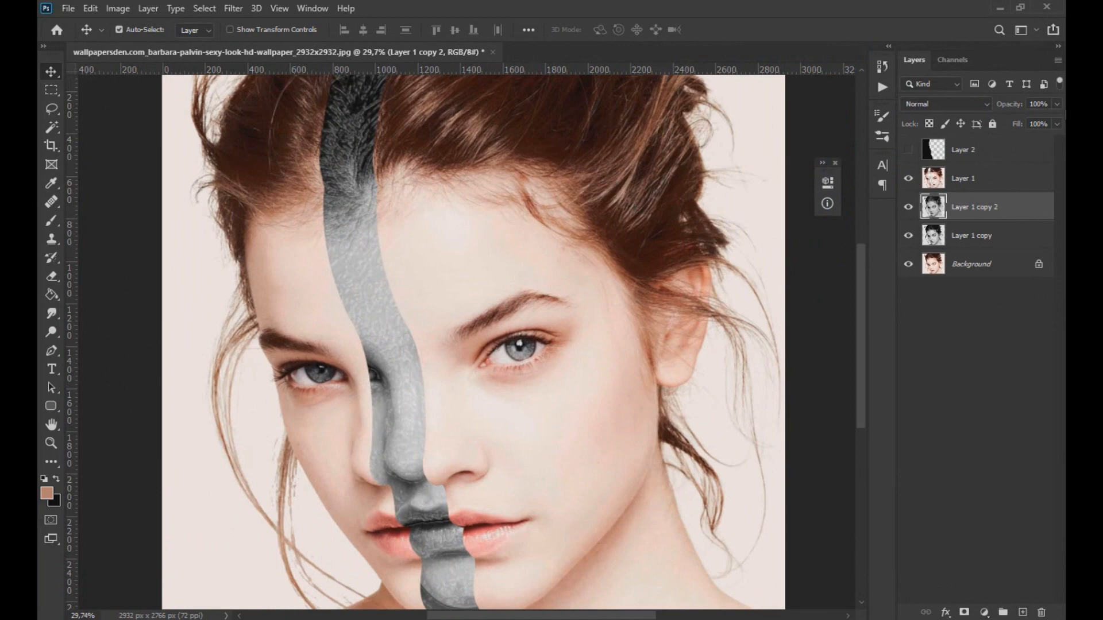
click(973, 104)
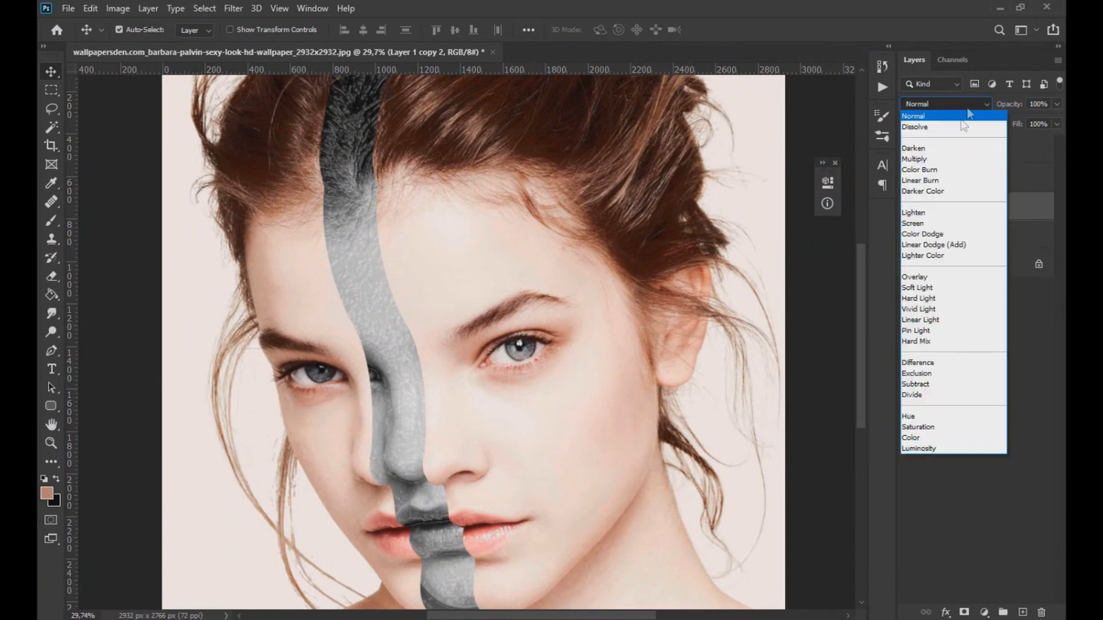
click(948, 161)
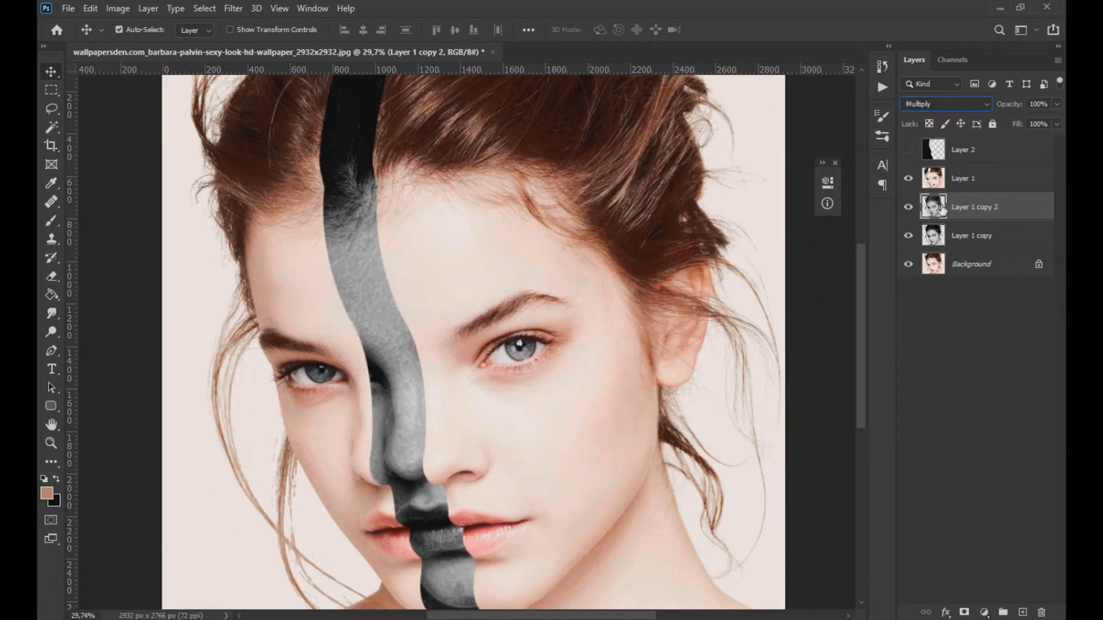
click(964, 612)
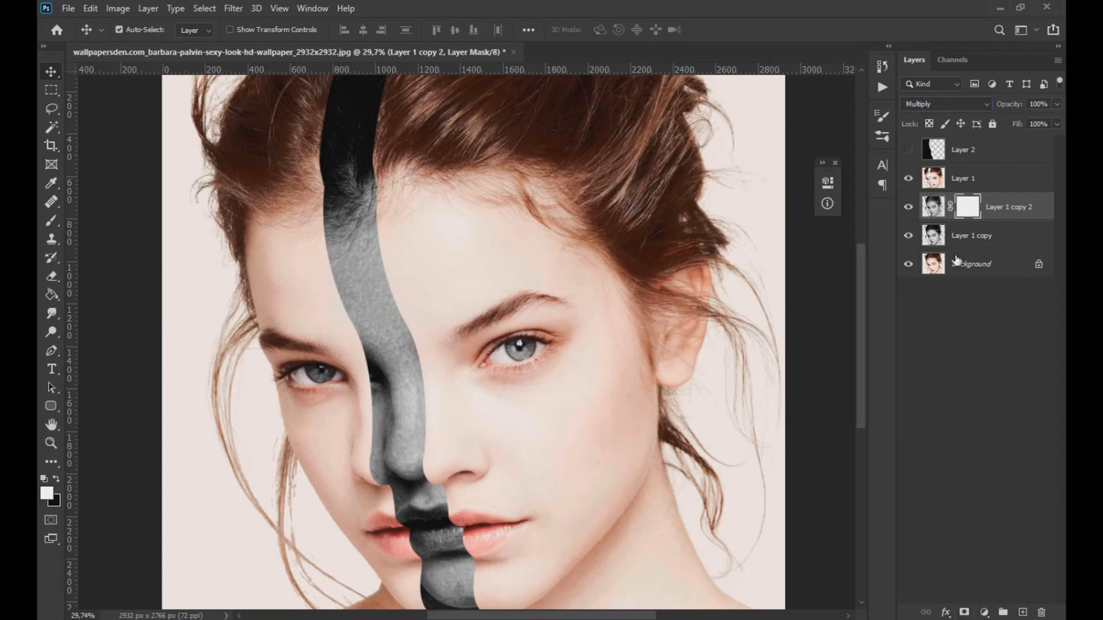
key(ctrl+i)
Step: Set up a soft 340 px brush with 38% flow and 49% opacity
click(51, 220)
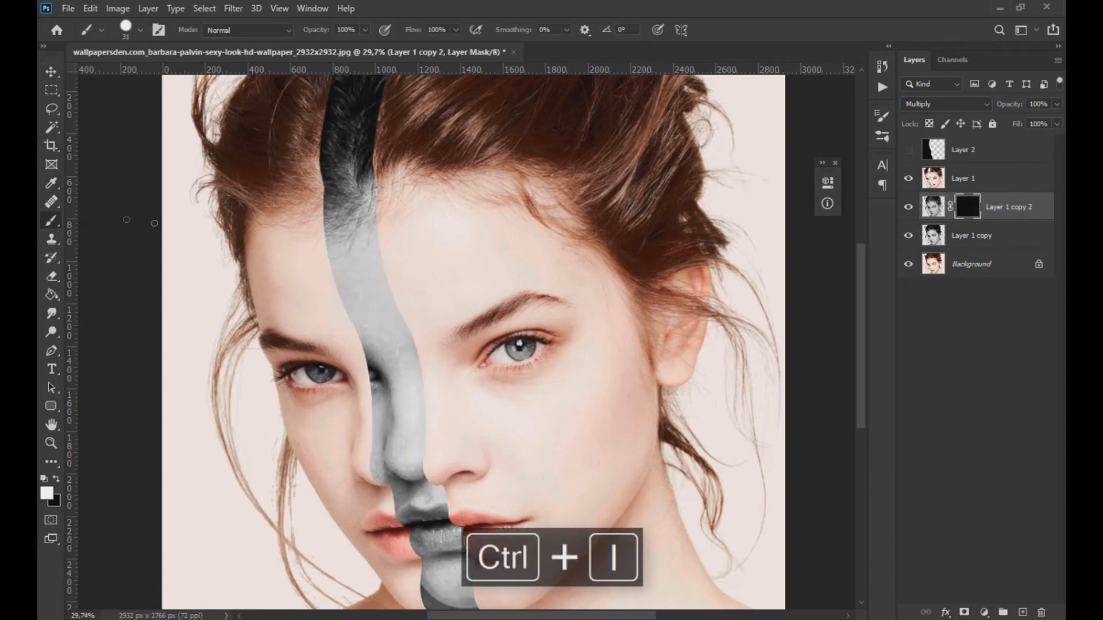
click(139, 32)
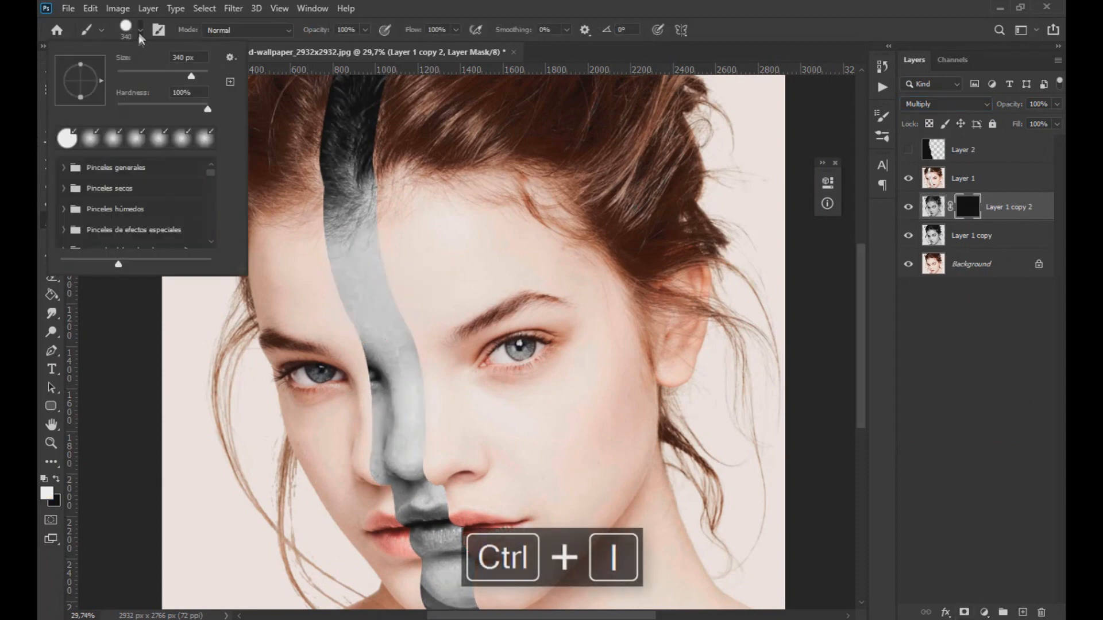
drag(141, 105, 116, 108)
click(456, 31)
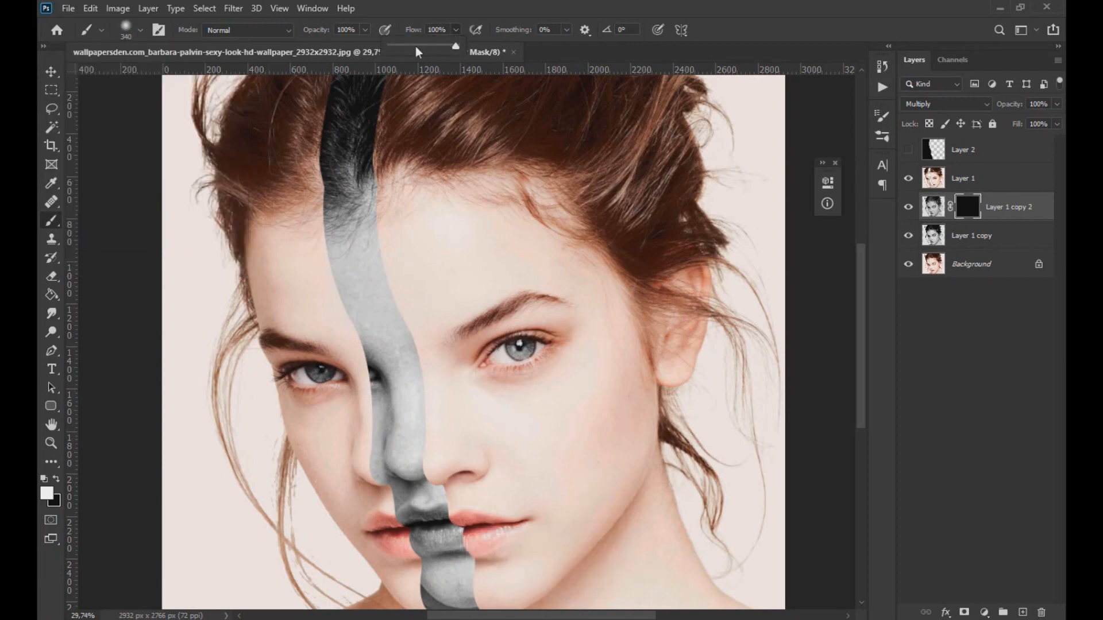
click(364, 30)
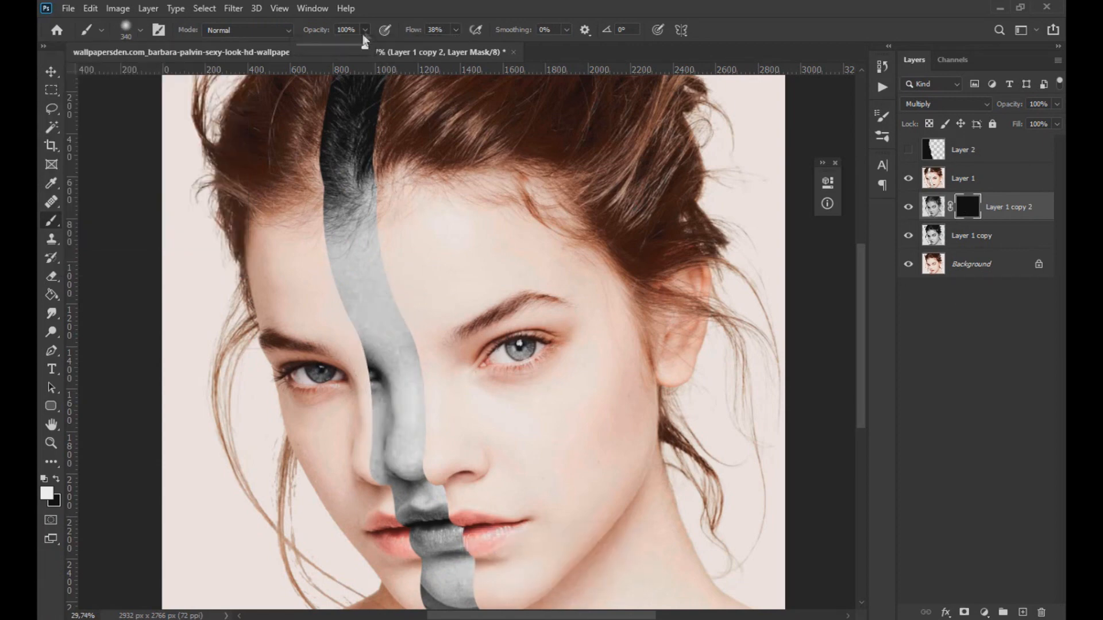
Step: Paint white on Layer 1 copy 2's mask along the gray strip from forehead to chin with a 475 px soft brush
drag(387, 284, 402, 285)
mouse_move(367, 320)
mouse_down()
mouse_move(381, 459)
mouse_move(433, 500)
mouse_move(414, 495)
mouse_move(464, 599)
mouse_up()
drag(364, 269, 372, 236)
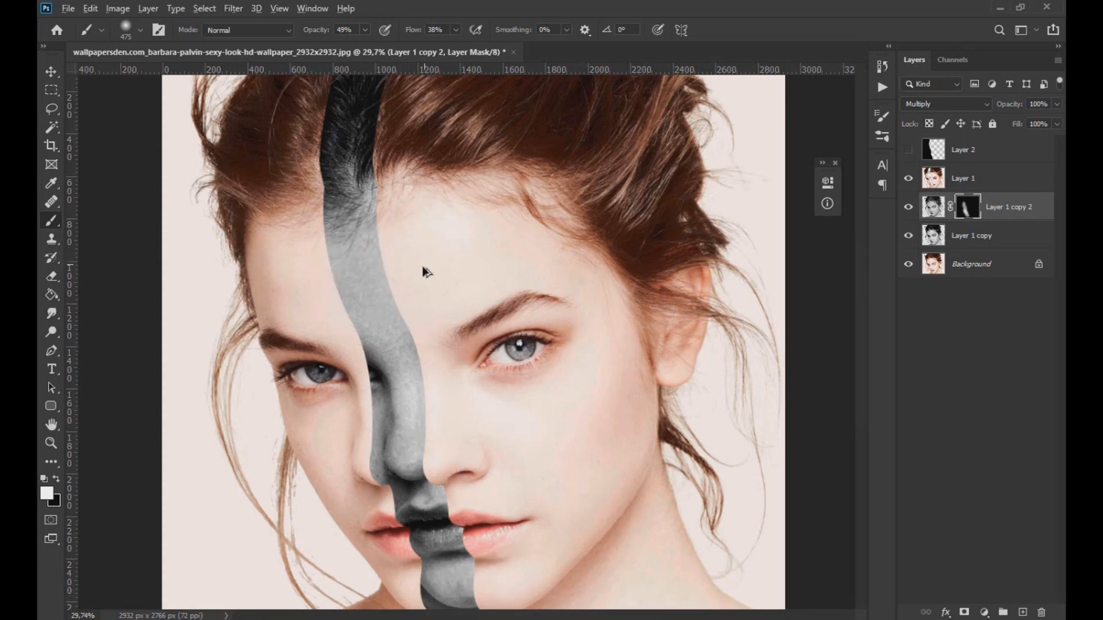
scroll(426, 271, down, 4)
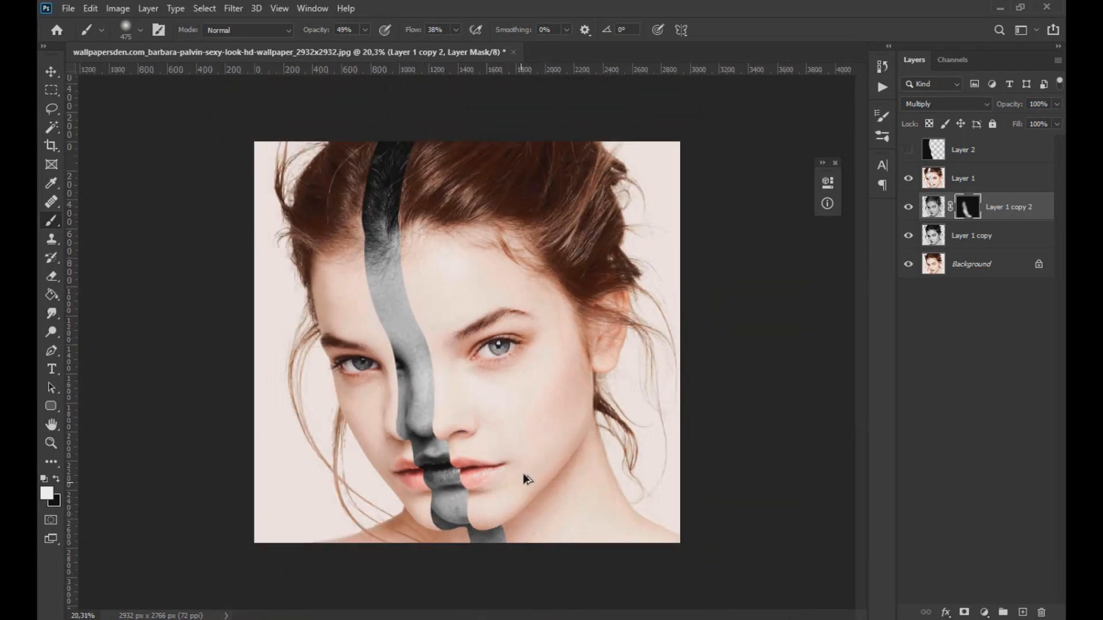
scroll(525, 479, down, 3)
Step: Pick a brownish skin tone as the foreground color and load Layer 1's outline as a selection
click(52, 73)
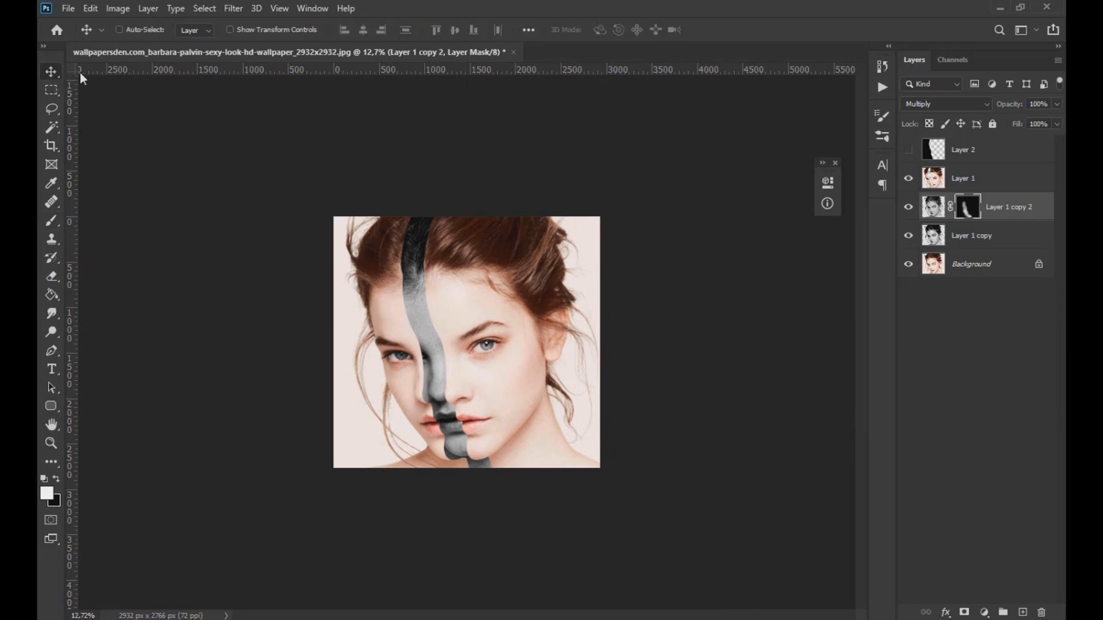
key(ctrl+d)
click(934, 180)
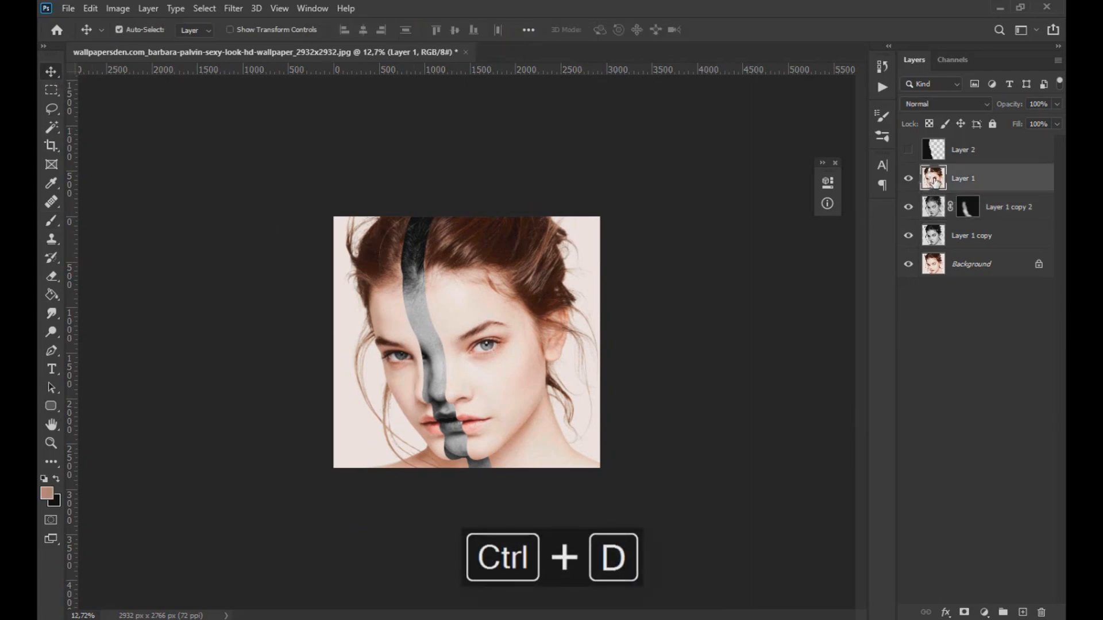
scroll(501, 473, up, 5)
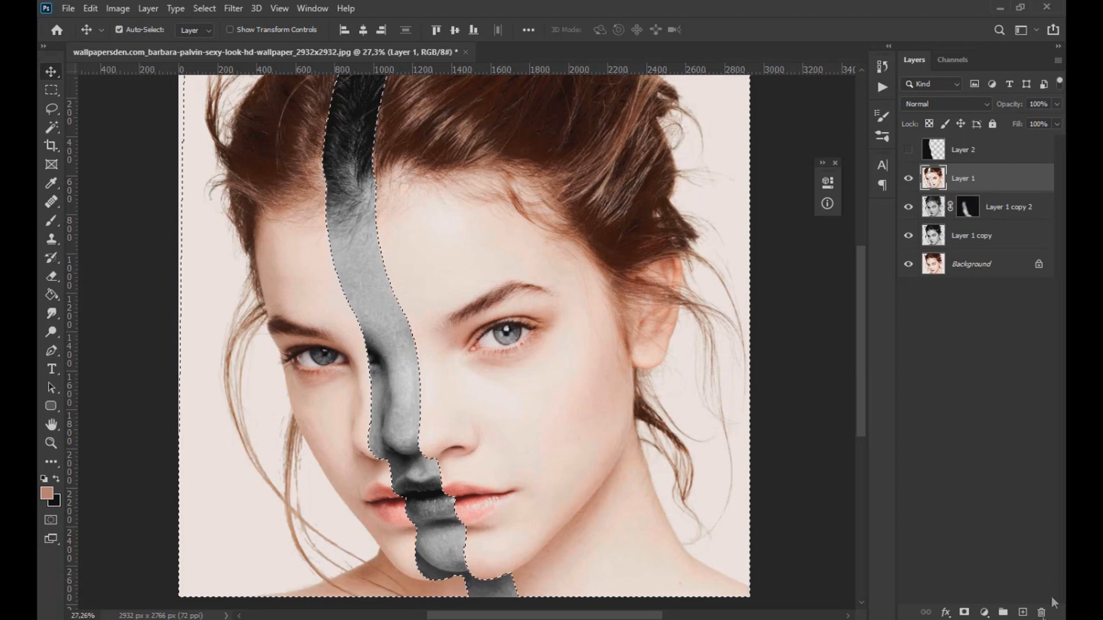
Step: Fill the selection with the skin tone on a new layer placed directly beneath Layer 1, and clear the selection
click(1023, 612)
key(g)
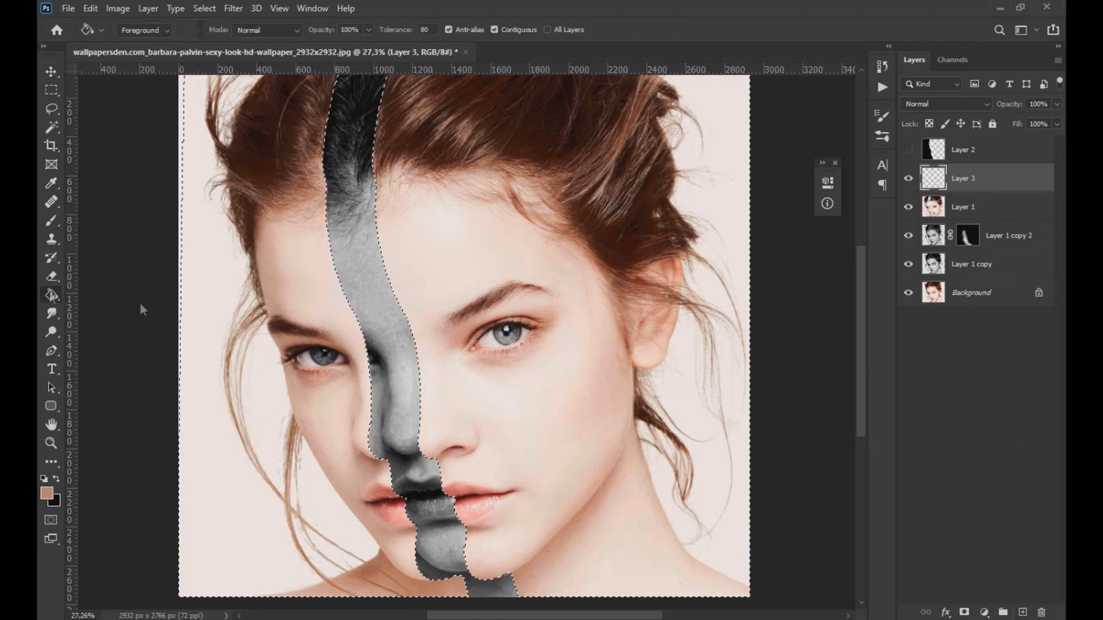
click(390, 377)
drag(968, 207, 987, 212)
key(ctrl+d)
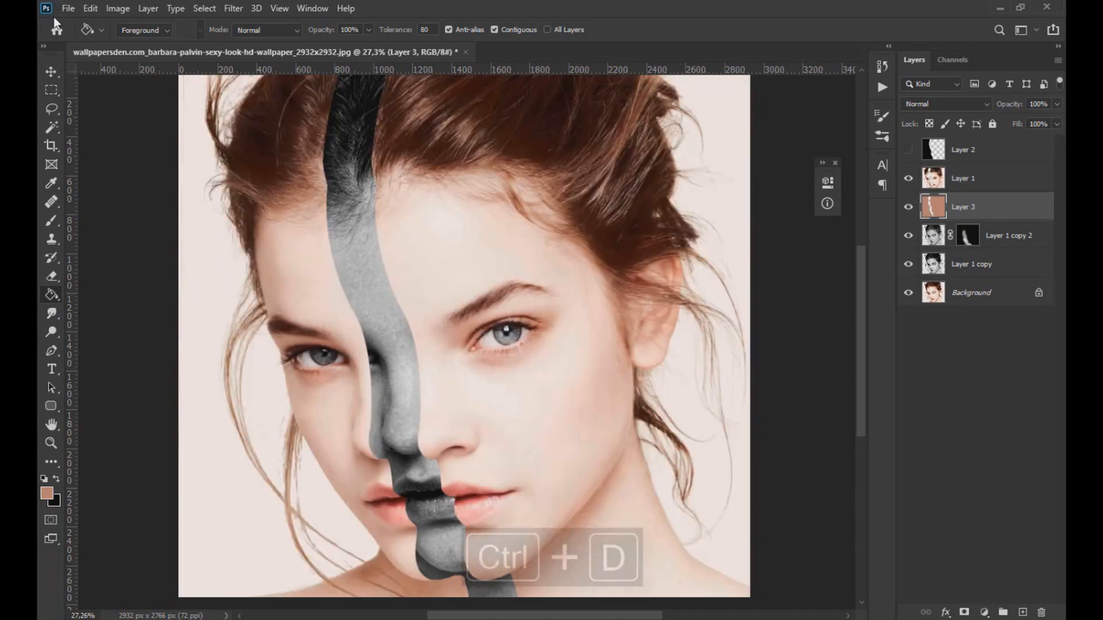
Step: Offset Layer 3 slightly to the right so it forms a thin edge along the left half's cut, and load its outline as a selection
click(48, 72)
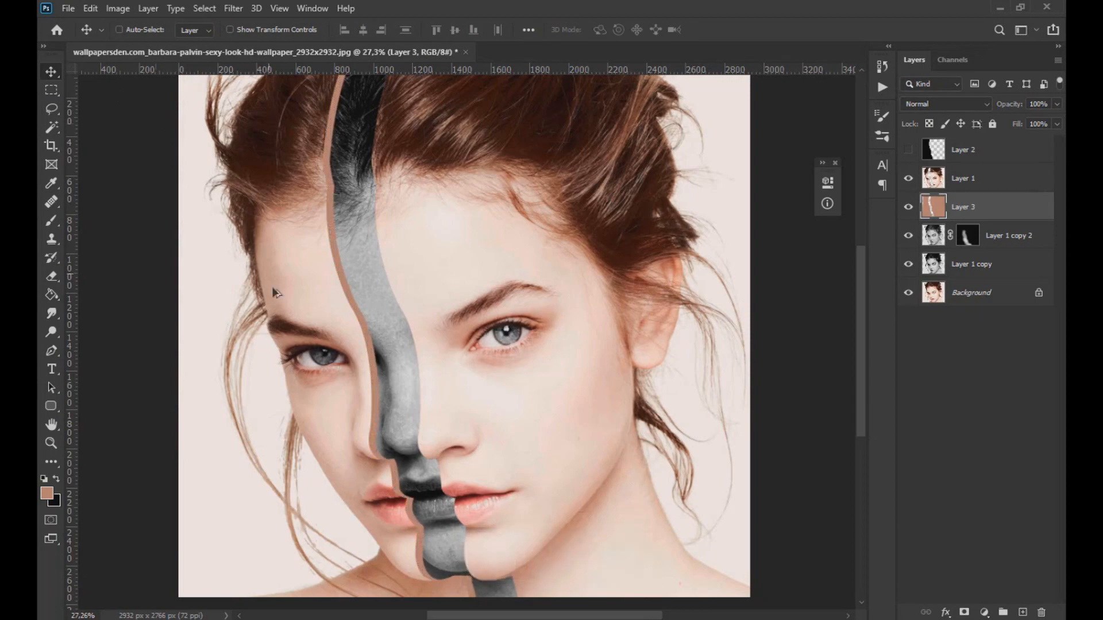
scroll(313, 337, down, 7)
scroll(452, 485, up, 6)
scroll(453, 487, up, 5)
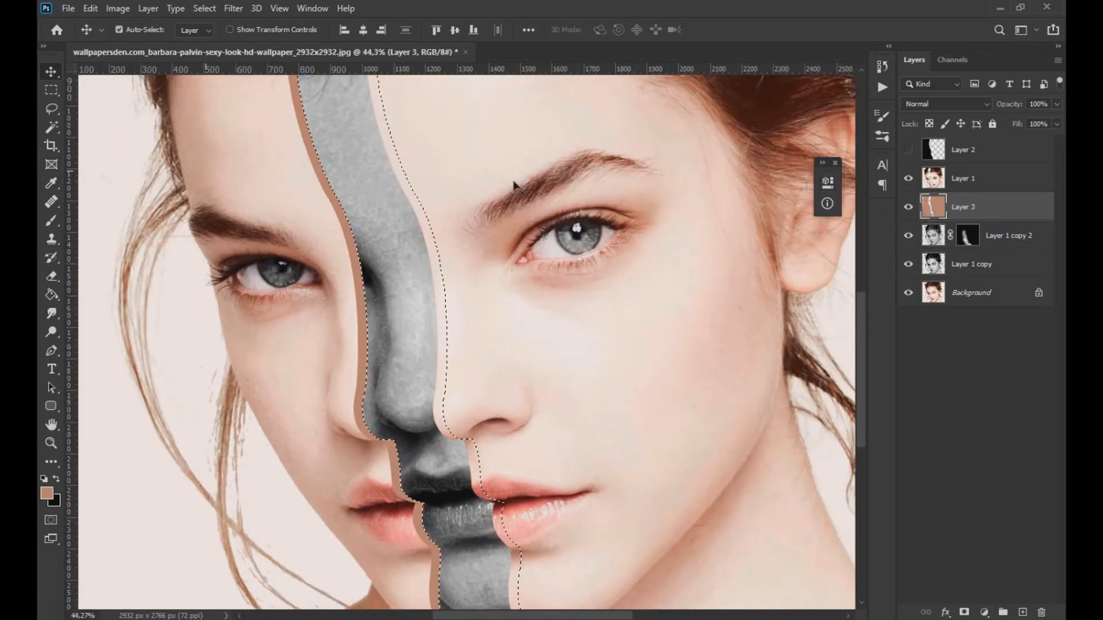
Step: Sample a light skin tone and softly paint Layer 3's edge beside the eye and nose with the Brush at 23% opacity
click(57, 183)
click(317, 352)
click(51, 220)
click(364, 30)
drag(362, 45, 346, 44)
drag(317, 210, 335, 309)
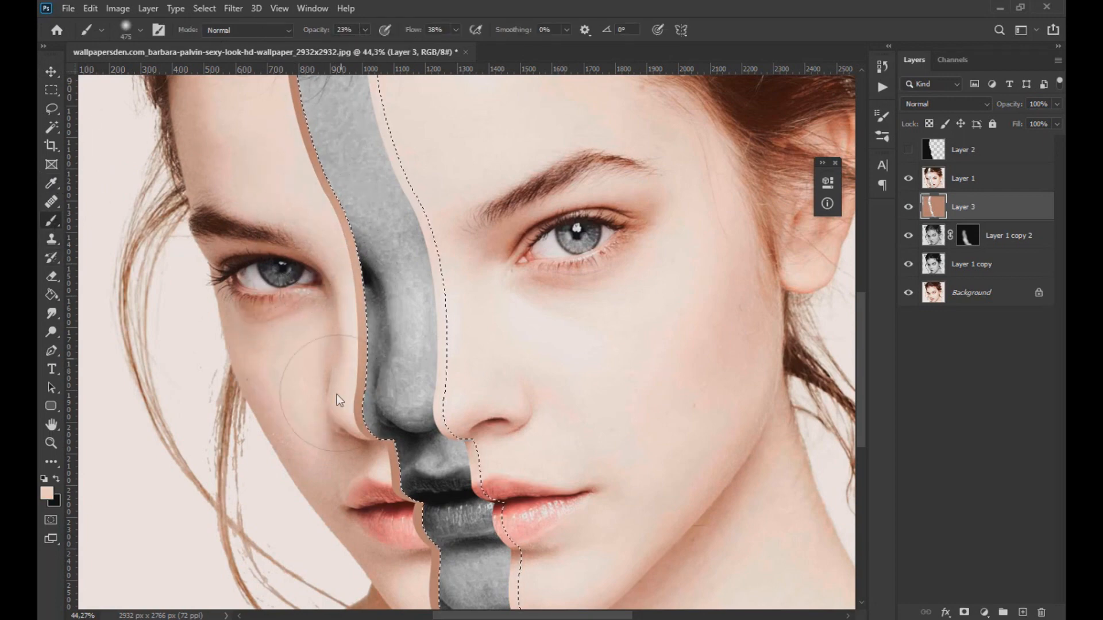
scroll(335, 288, up, 3)
scroll(339, 293, up, 1)
scroll(382, 345, down, 4)
scroll(310, 345, up, 1)
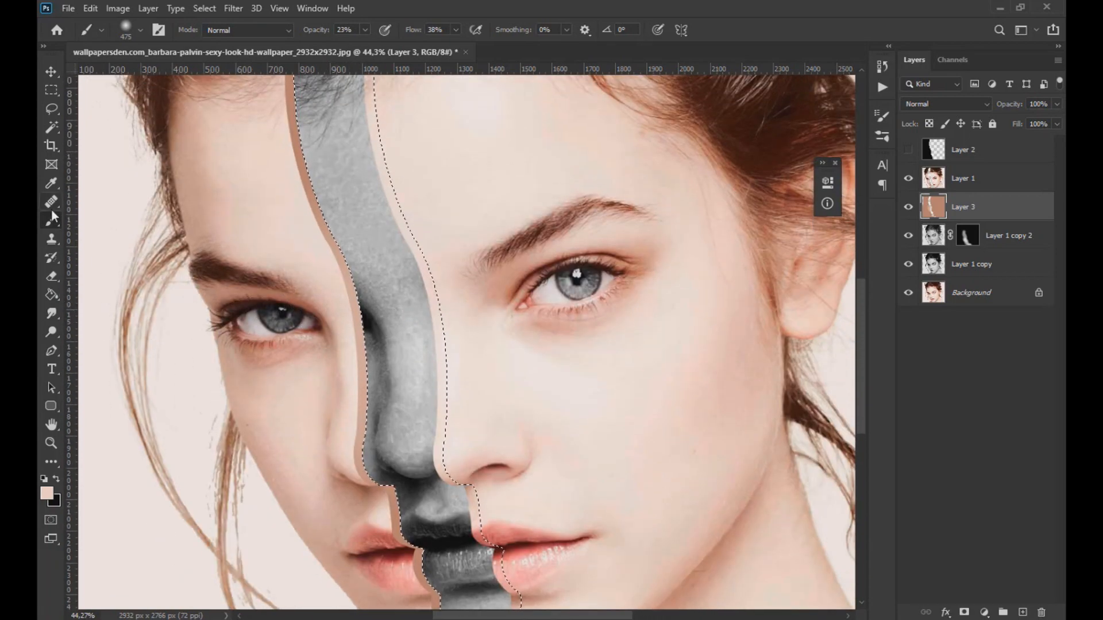
Step: Sample a light skin tone again and brush it over Layer 3's edge along the forehead
click(51, 183)
click(51, 221)
scroll(332, 271, up, 3)
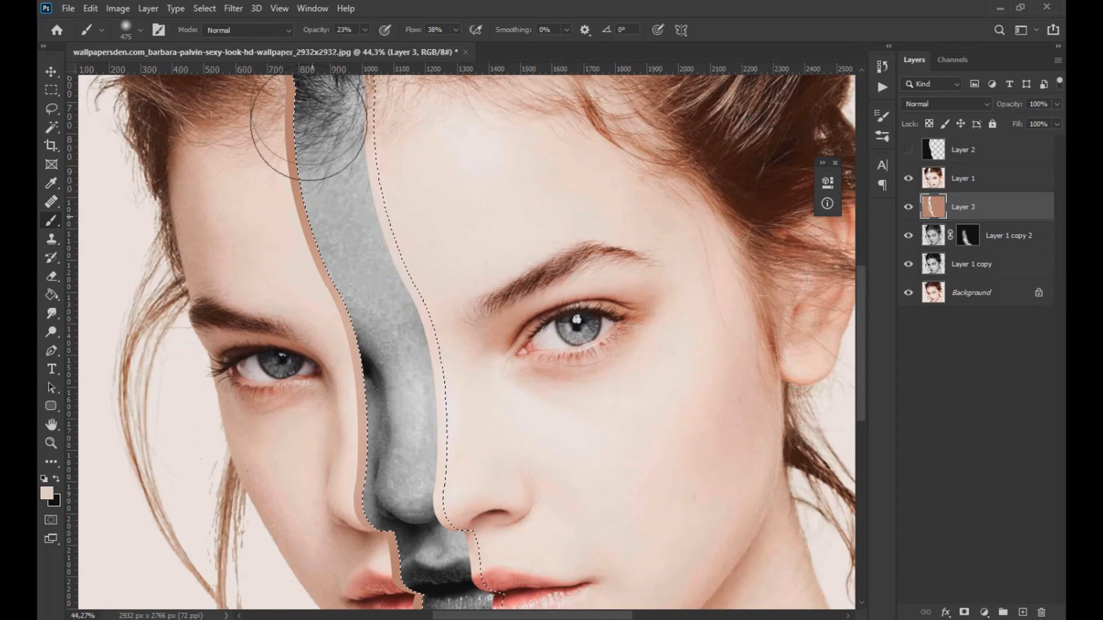
scroll(301, 247, up, 2)
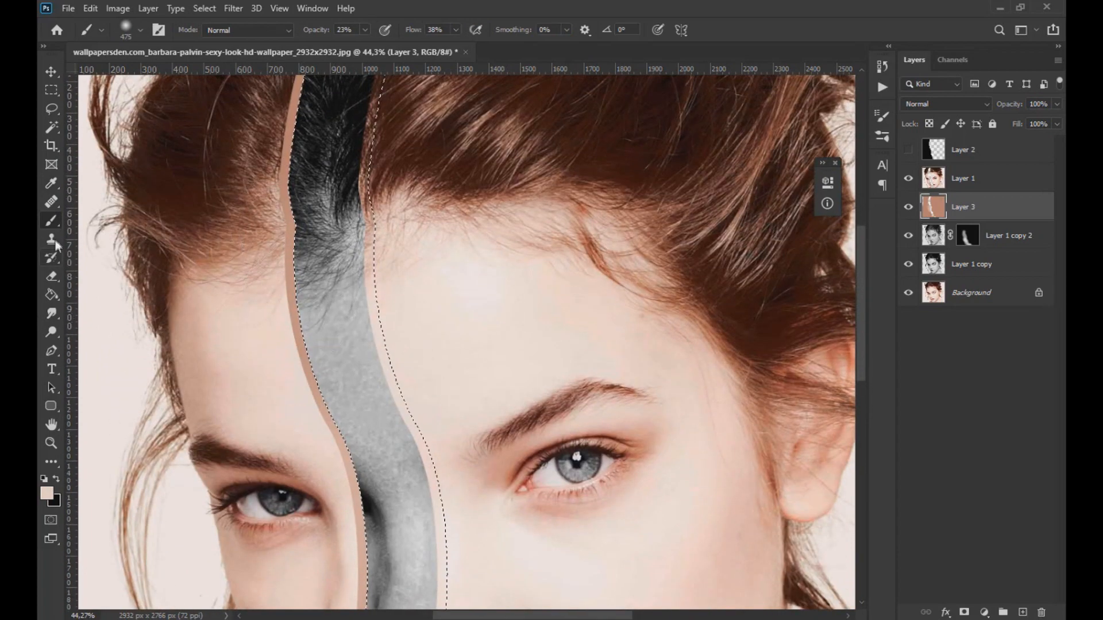
Step: Sample a dark brown from the hair and paint Layer 3's edge through the hair up to the image's upper border
alt+click(239, 148)
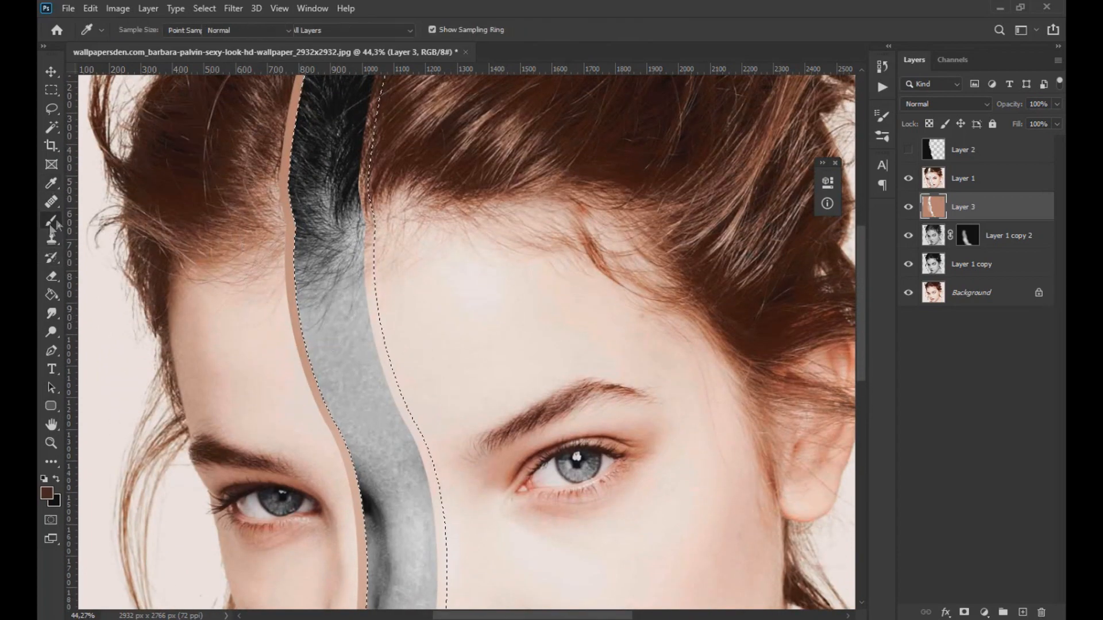
scroll(253, 233, up, 2)
scroll(300, 198, down, 2)
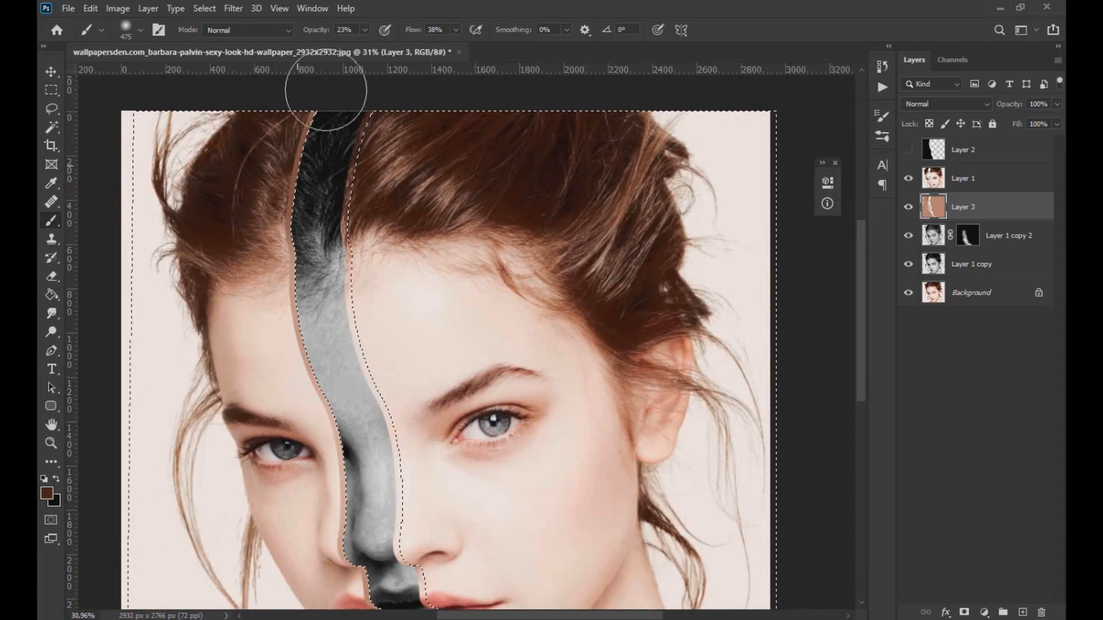
scroll(296, 190, down, 2)
Step: Sample the lip red and tint Layer 3's edge beside the lips with a 228 px soft brush
key(i)
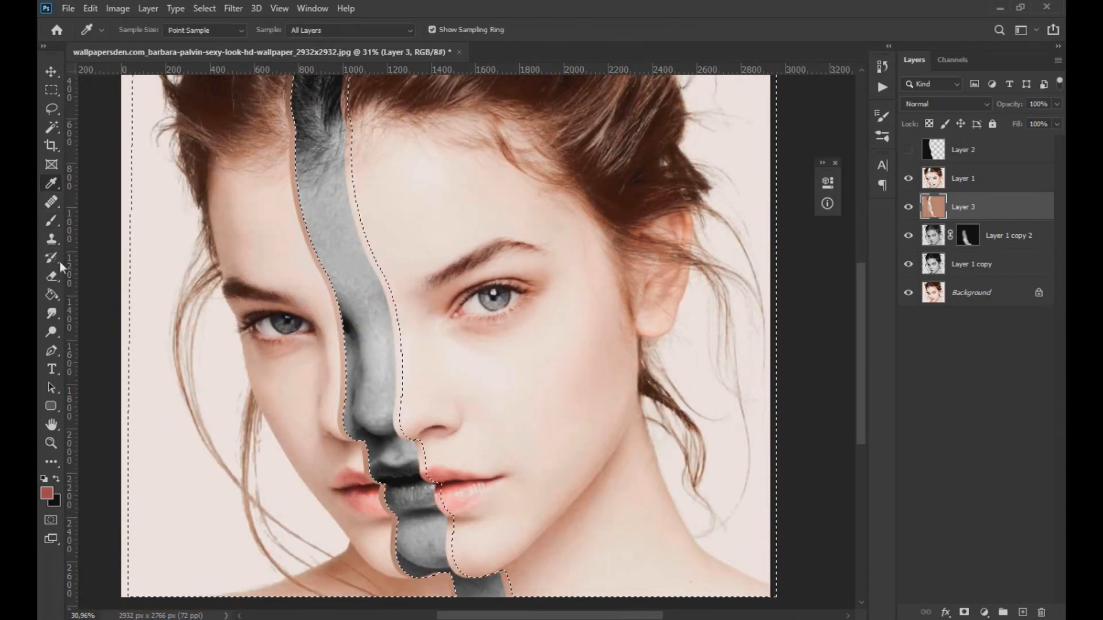
key(b)
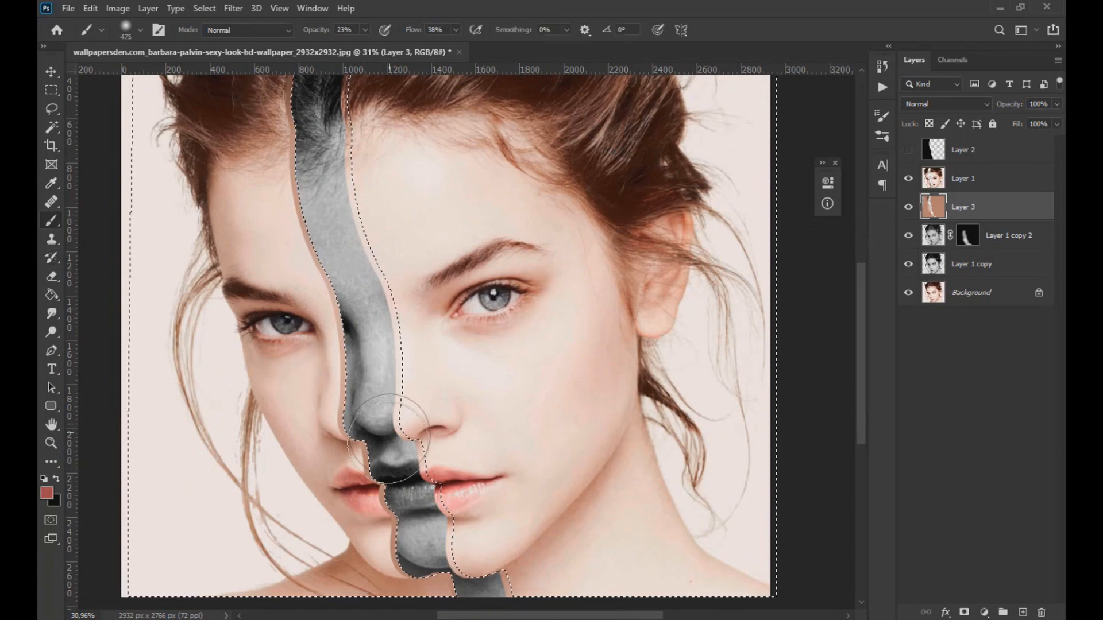
scroll(382, 521, up, 5)
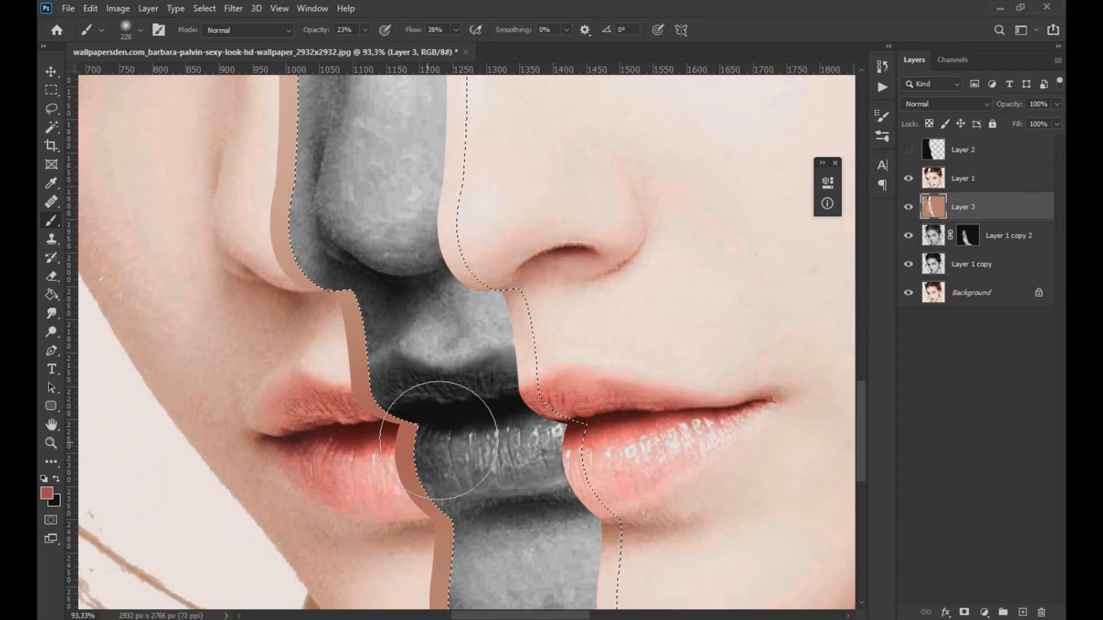
scroll(422, 457, down, 5)
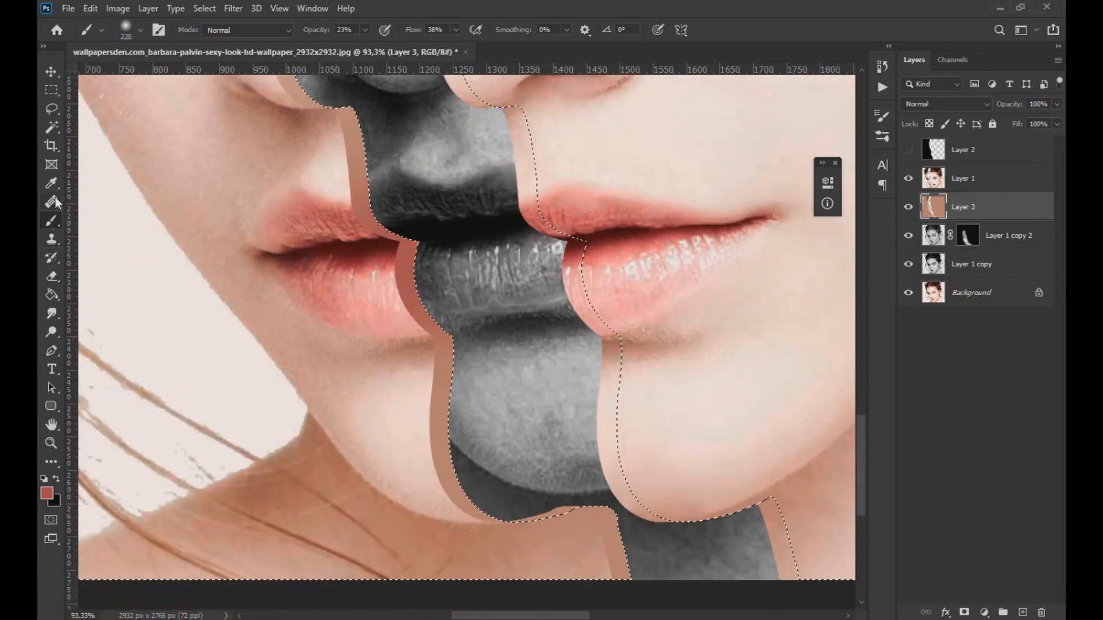
Step: Sample a light skin tone, brush it over Layer 3's edge around the chin, and clear the selection
alt+click(418, 365)
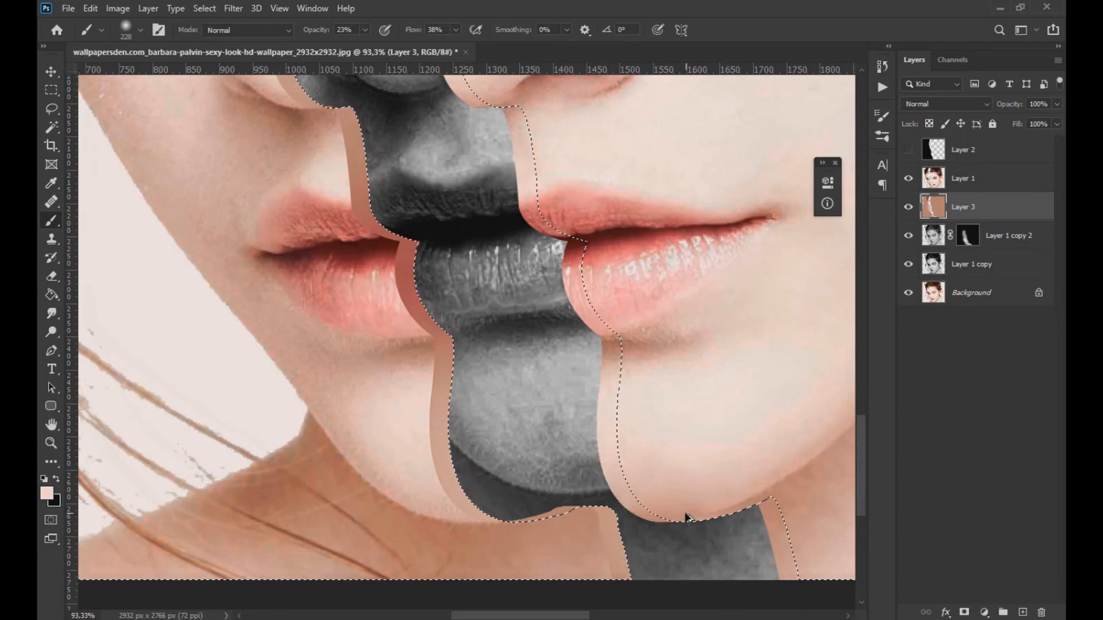
scroll(684, 517, down, 8)
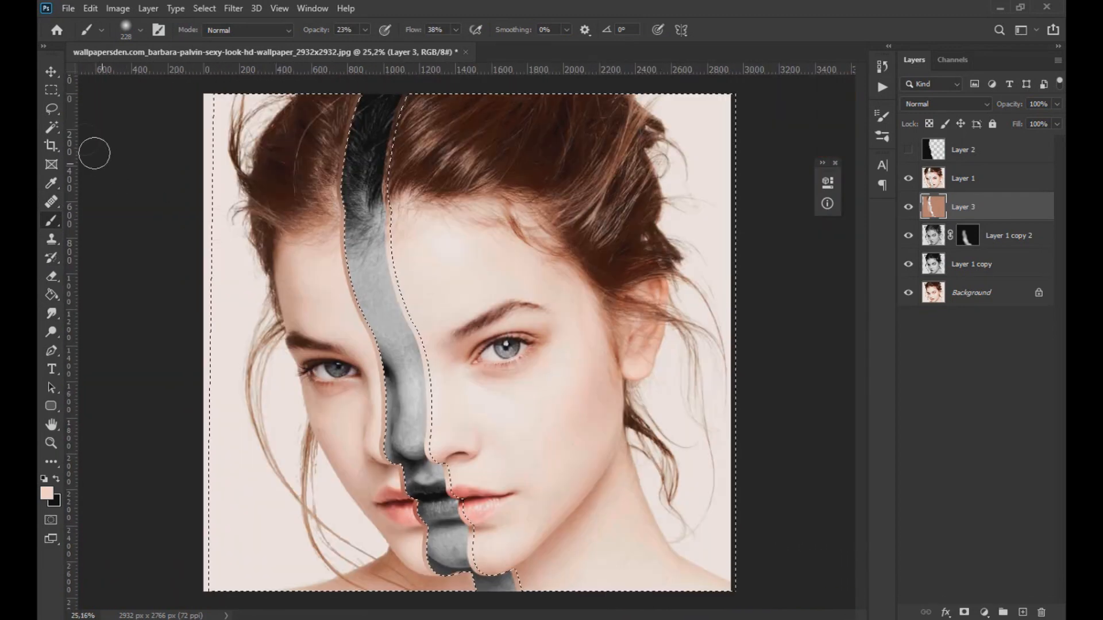
key(ctrl+d)
click(60, 71)
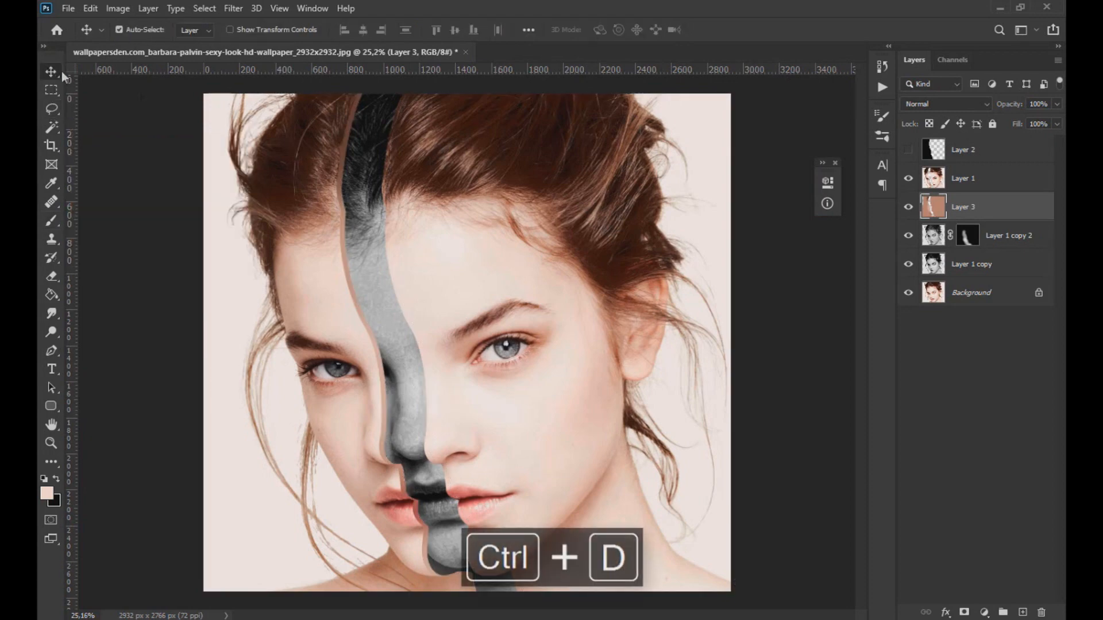
Step: Try an Outer Bevel on Layer 3 with 46 px size, 14 px soften and 0% highlight and shadow opacity, and disable it
scroll(505, 363, down, 2)
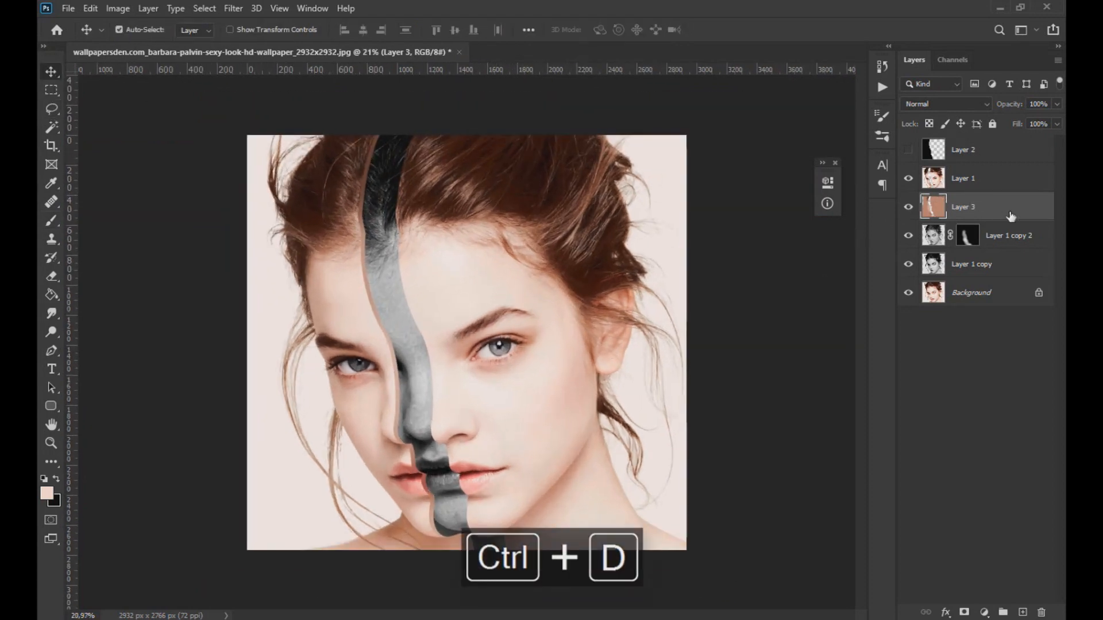
double_click(1013, 216)
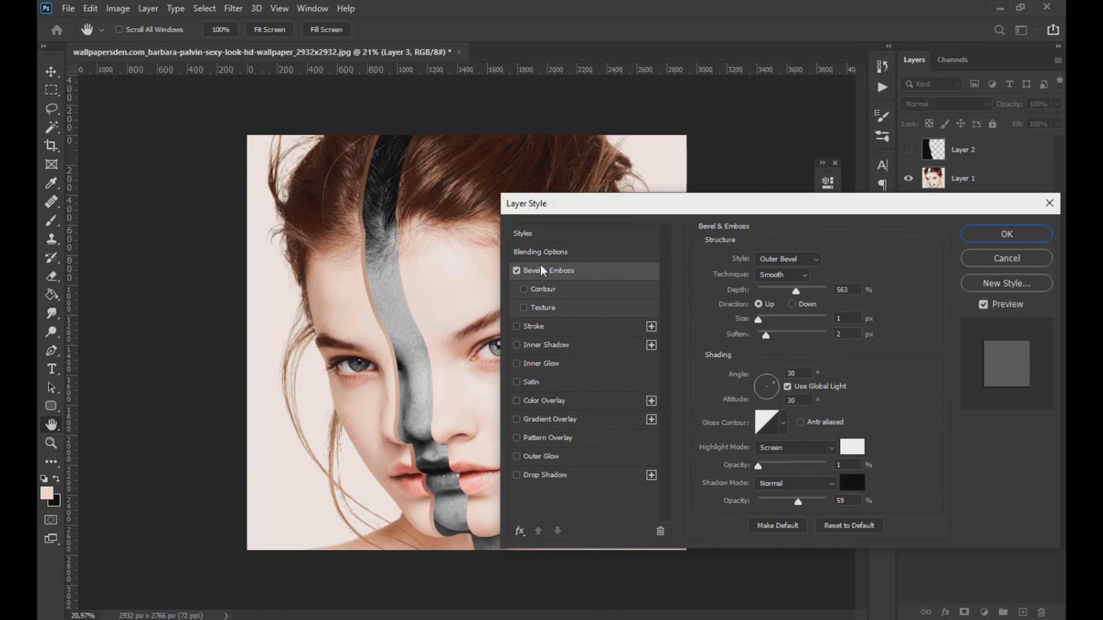
drag(770, 319, 817, 335)
drag(758, 465, 757, 501)
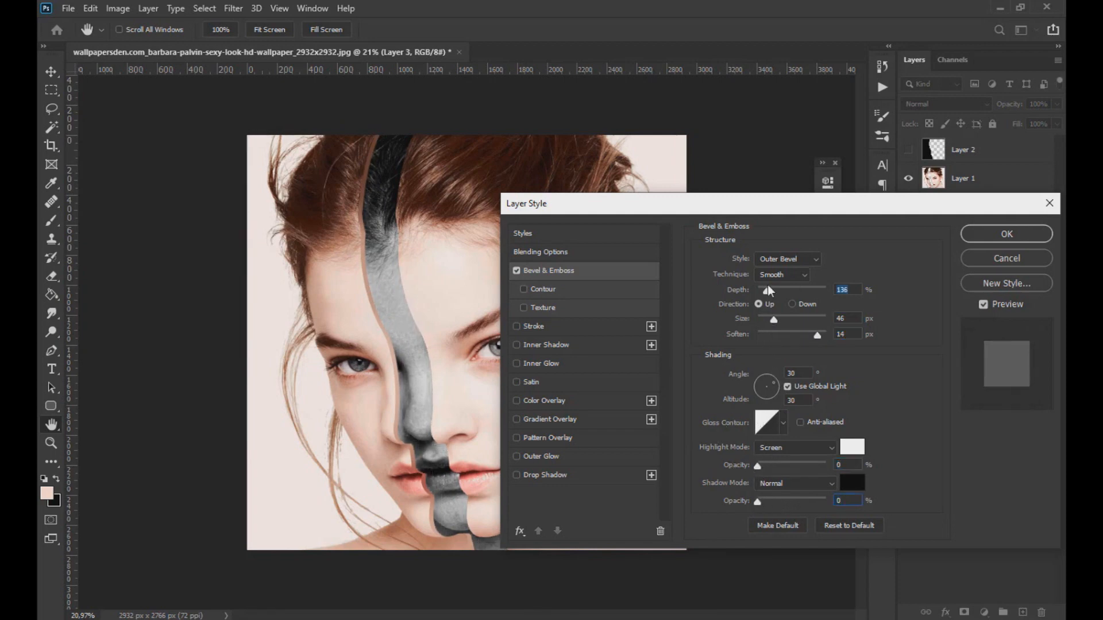
click(516, 270)
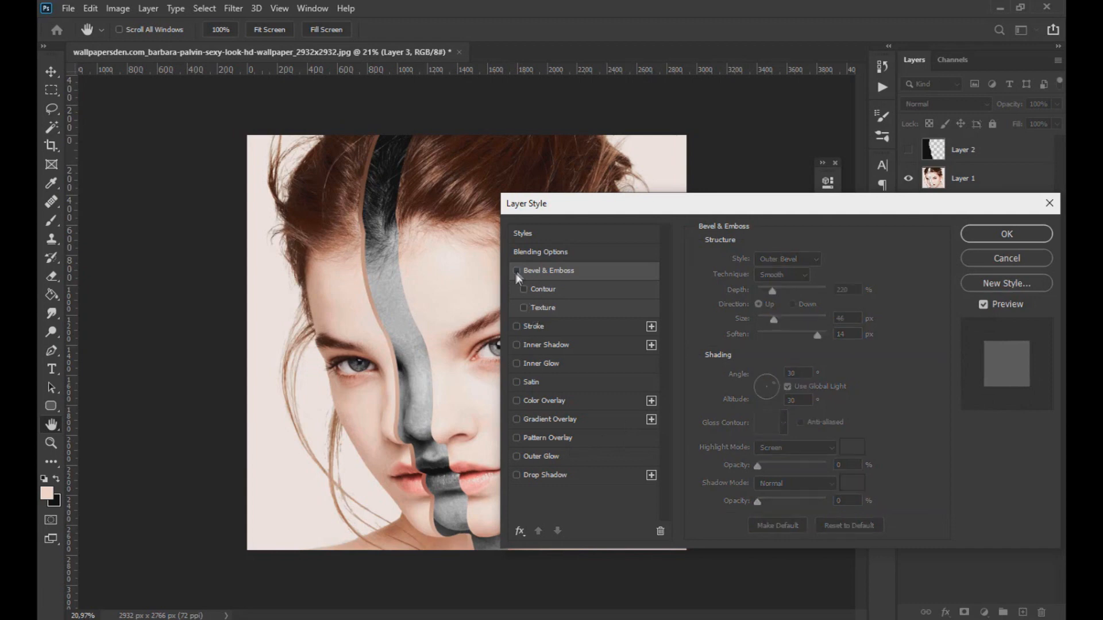
Step: Add a black Drop Shadow to Layer 3 with Normal blending, 51% opacity, 119° angle, 13 px distance, 30% spread and 62 px size
click(529, 473)
drag(802, 284, 800, 284)
click(759, 294)
drag(752, 355, 761, 324)
click(770, 320)
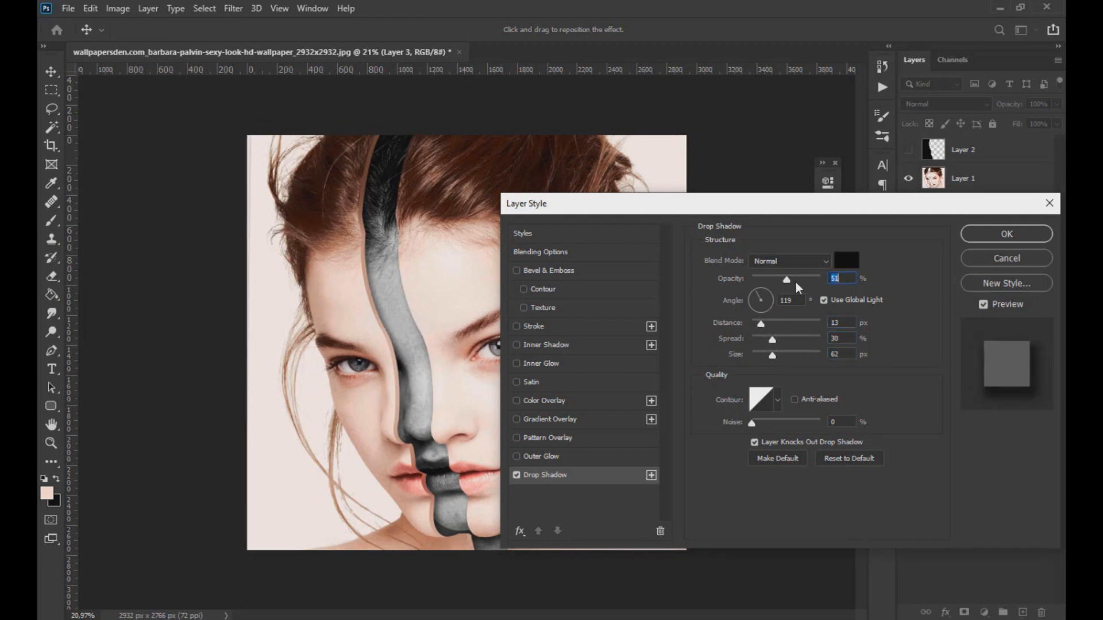
click(1007, 234)
Step: Inspect the shadowed cut edge up close and toggle Layer 1 copy 2's visibility to check its effect
scroll(563, 360, down, 5)
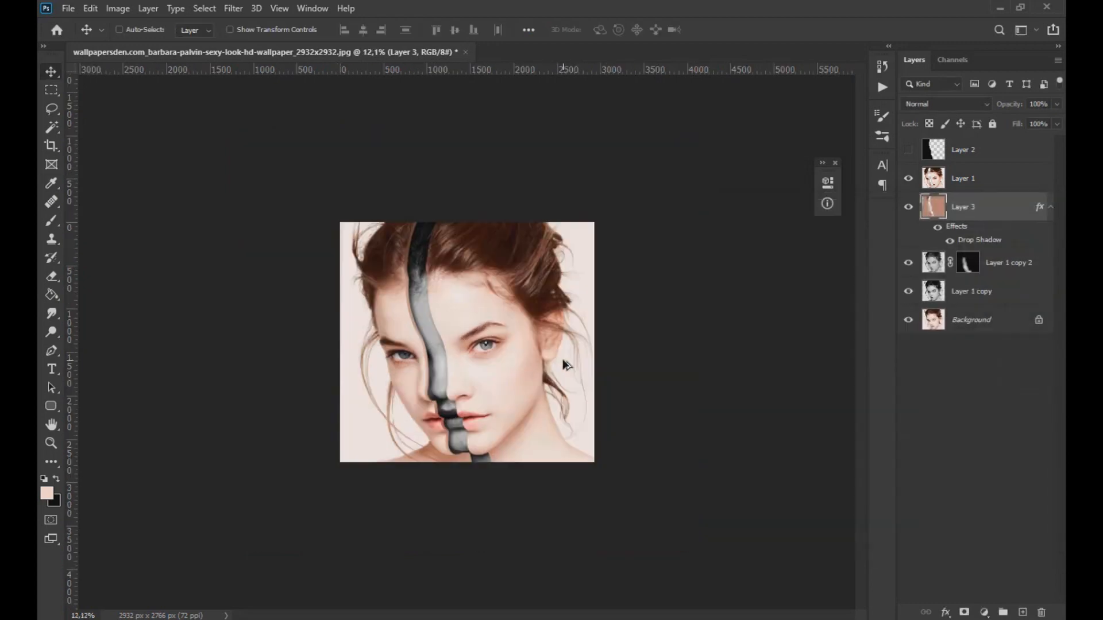
scroll(539, 398, up, 6)
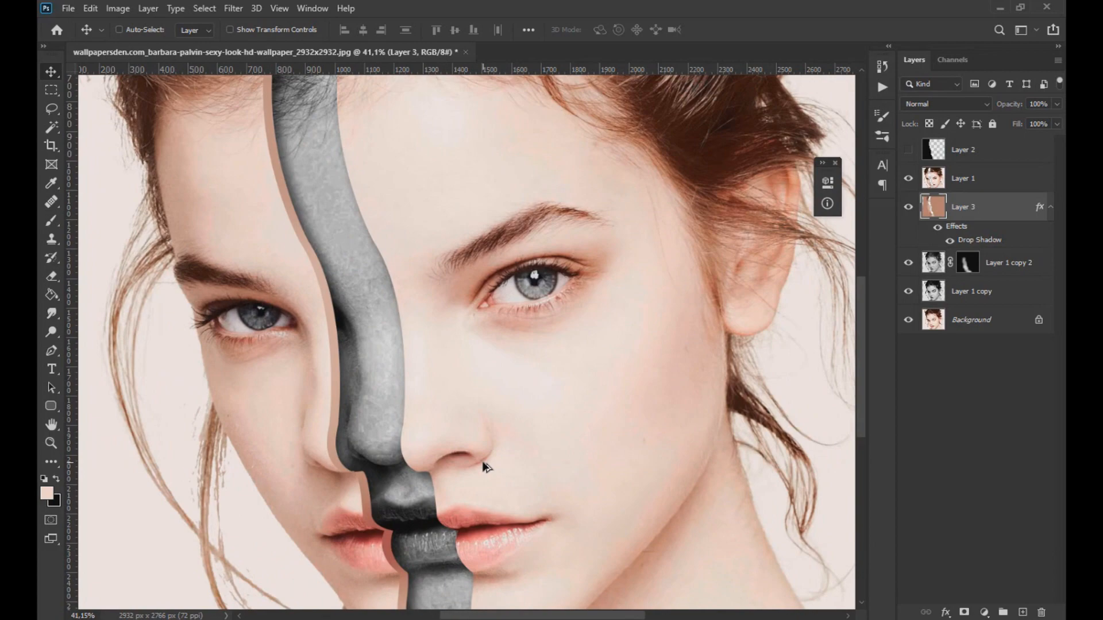
scroll(494, 457, down, 3)
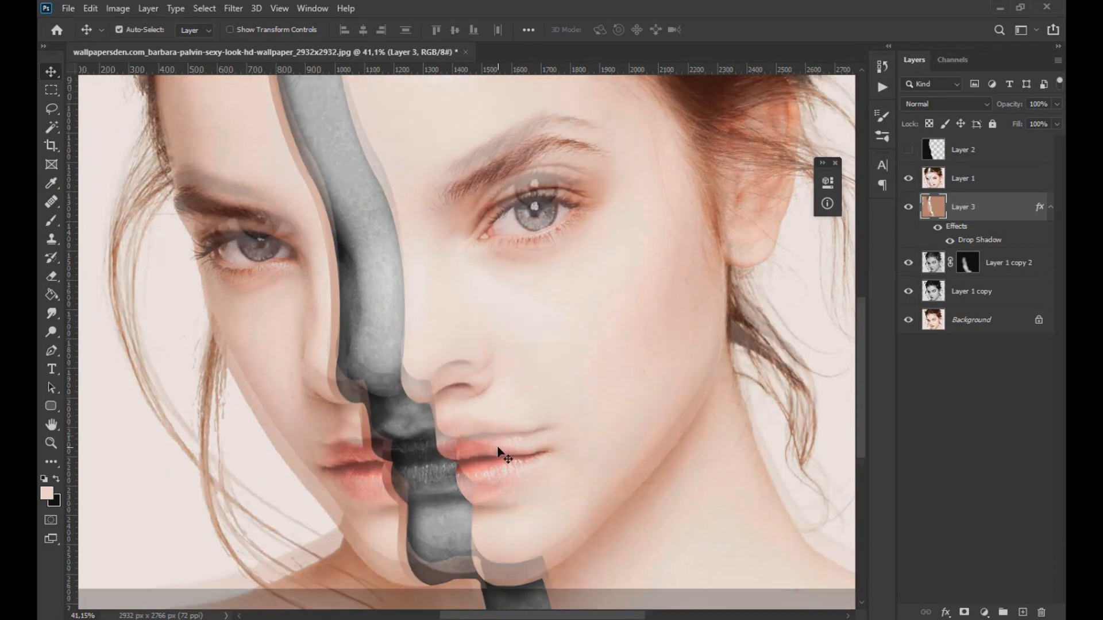
scroll(505, 445, down, 3)
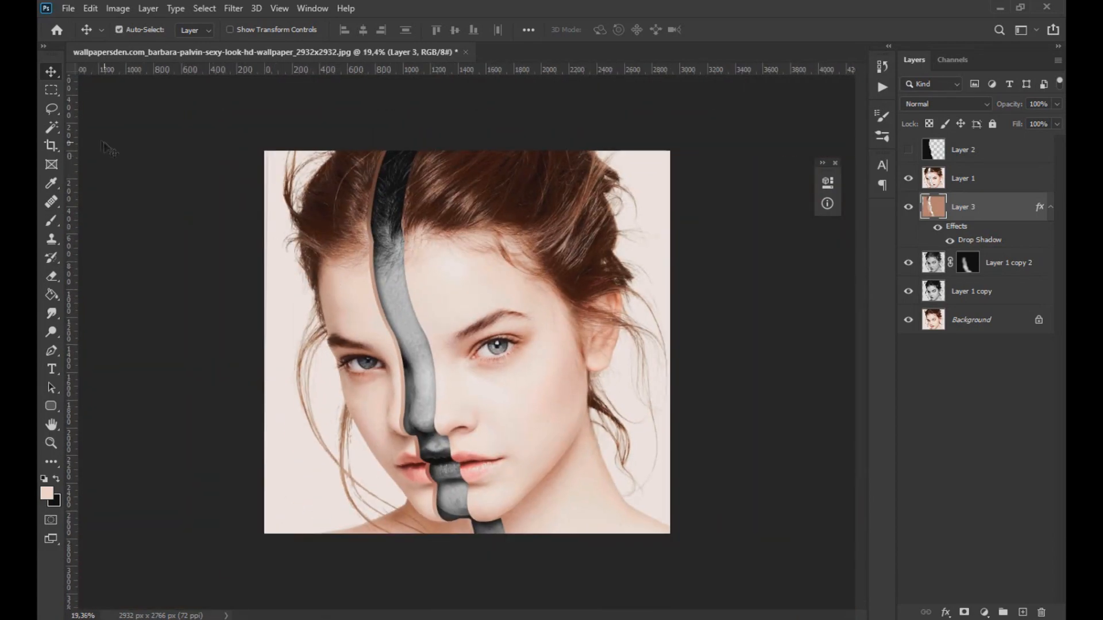
click(955, 182)
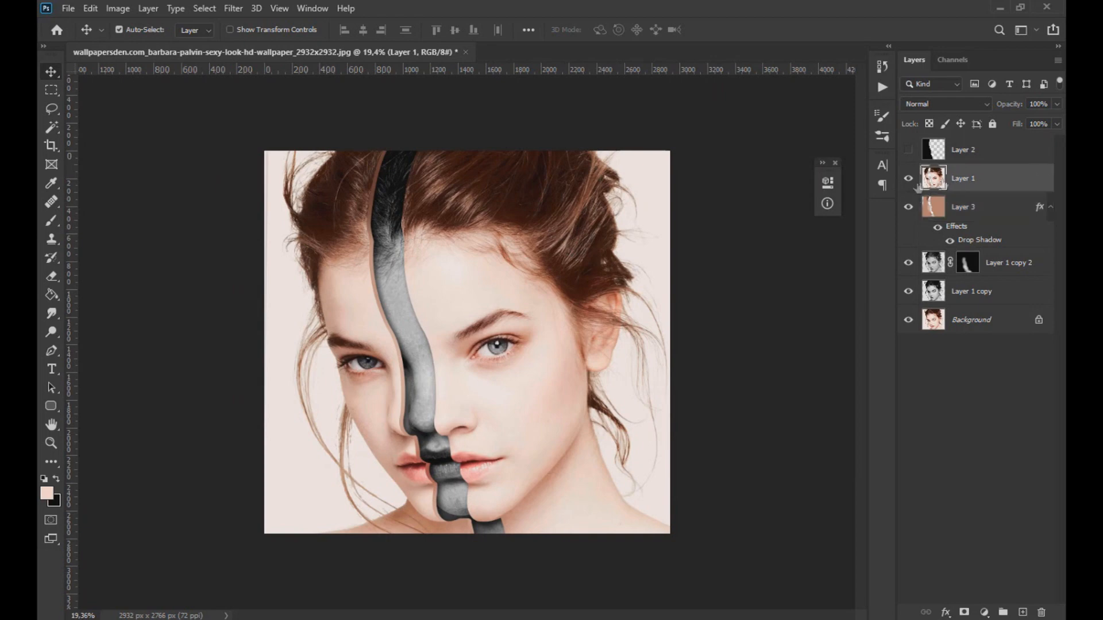
click(937, 270)
click(908, 264)
click(908, 264)
Step: Transform Layer 1 copy and Layer 1 copy 2 together to 93.16% width and 102.25% height, shifting the gray features to fit the gap
click(952, 289)
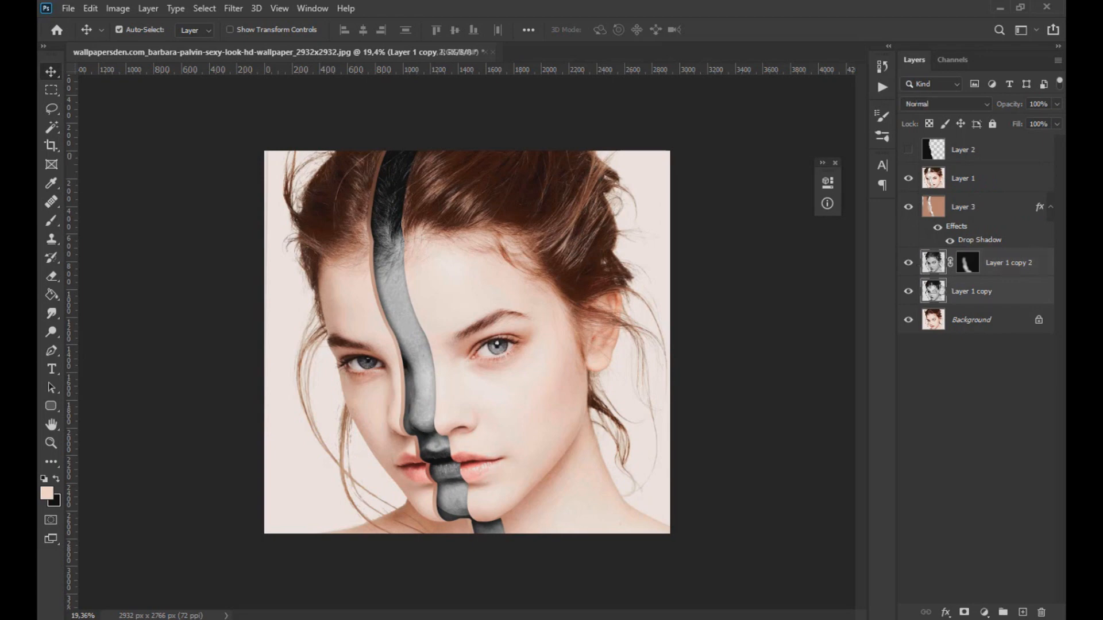
ctrl+click(1008, 263)
key(ctrl+t)
drag(670, 151, 646, 157)
drag(592, 228, 596, 241)
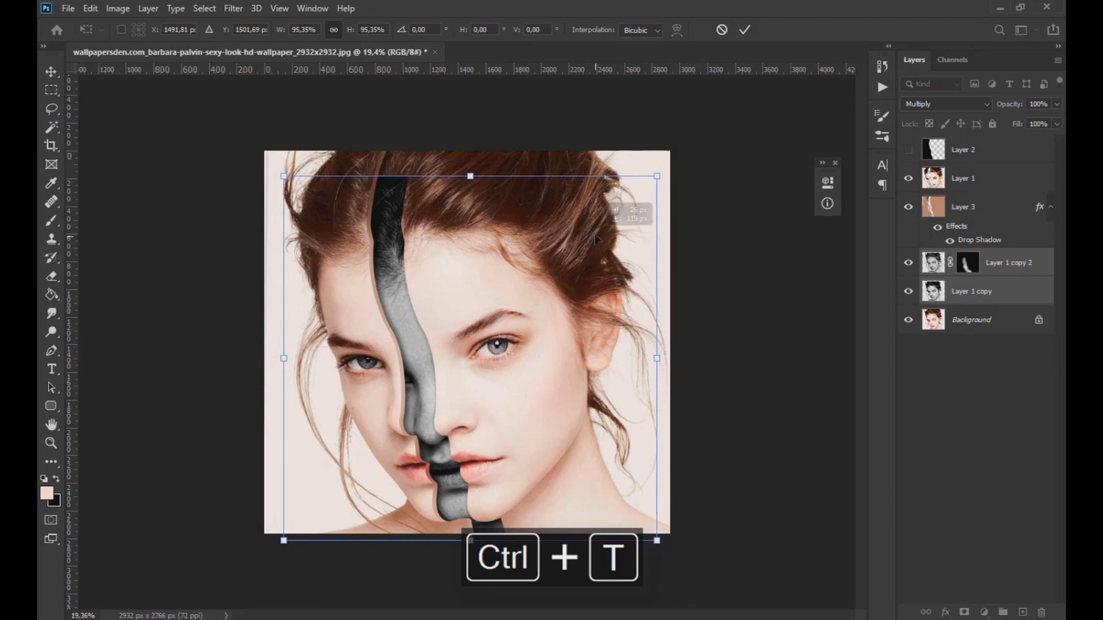
drag(476, 175, 483, 149)
drag(656, 347, 653, 346)
key(Return)
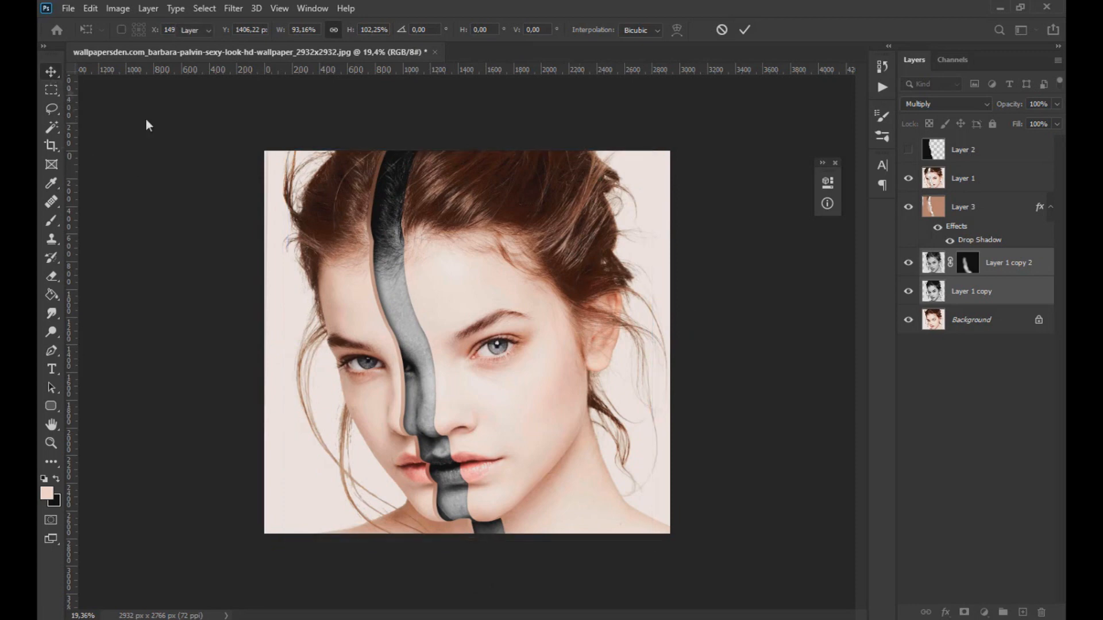
scroll(591, 285, down, 5)
scroll(520, 388, up, 5)
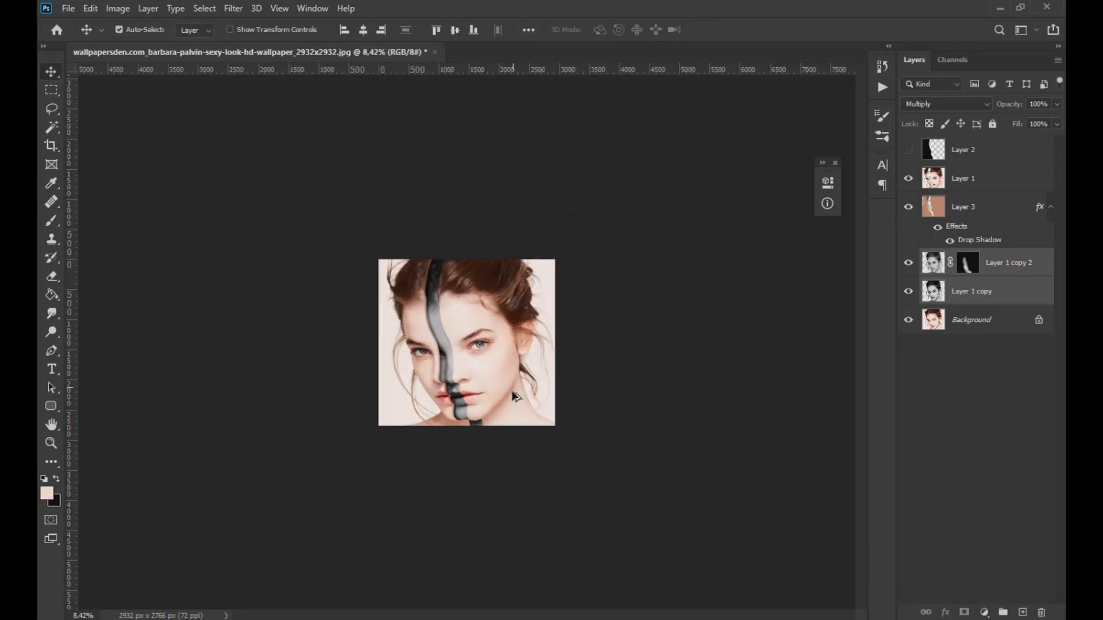
scroll(519, 409, up, 1)
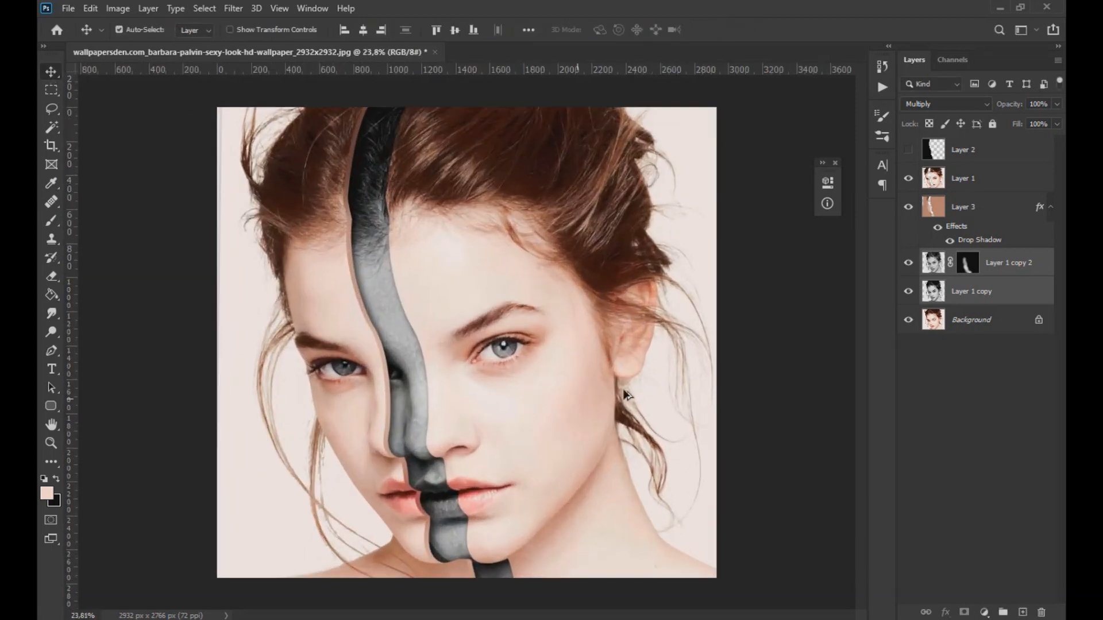
Step: Merge Layer 1 and the shadowed edge layer, Layer 3, into a single layer
click(960, 179)
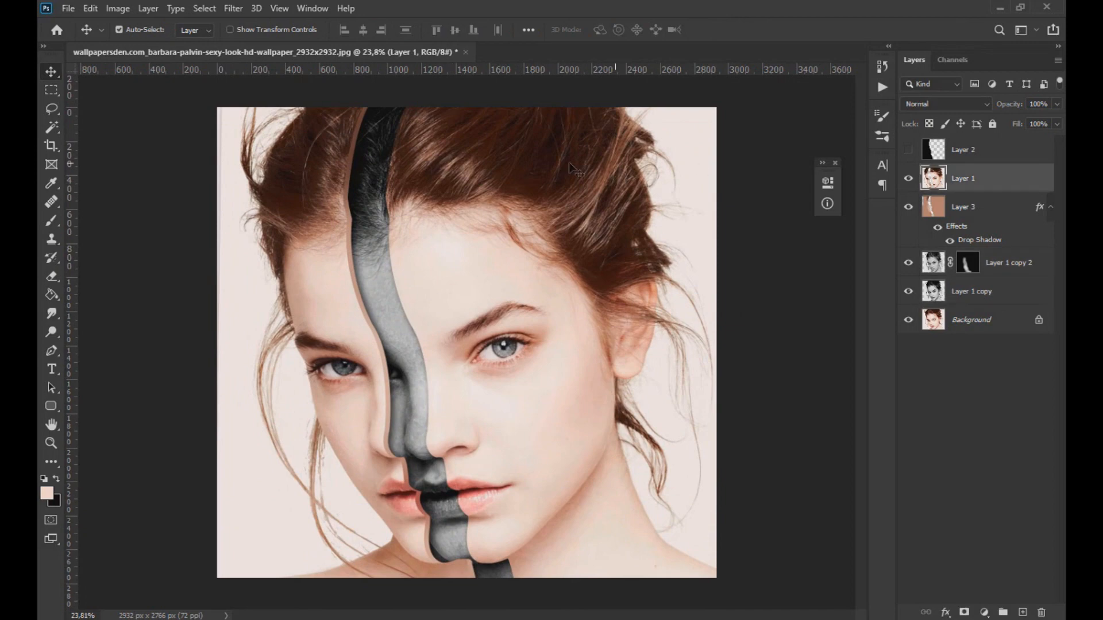
ctrl+click(983, 210)
key(ctrl+e)
Step: Darken the merged Layer 1 with a Curves adjustment, mapping input 145 to output 94 on the RGB curve
click(118, 8)
mouse_move(157, 39)
click(333, 72)
drag(580, 291, 581, 262)
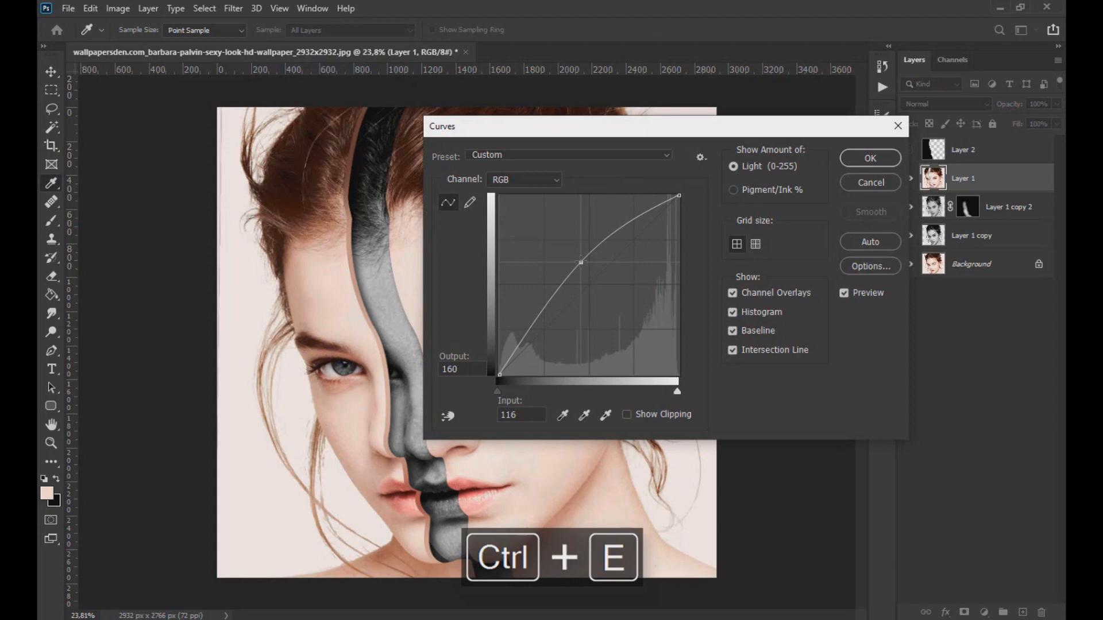
drag(865, 243, 890, 289)
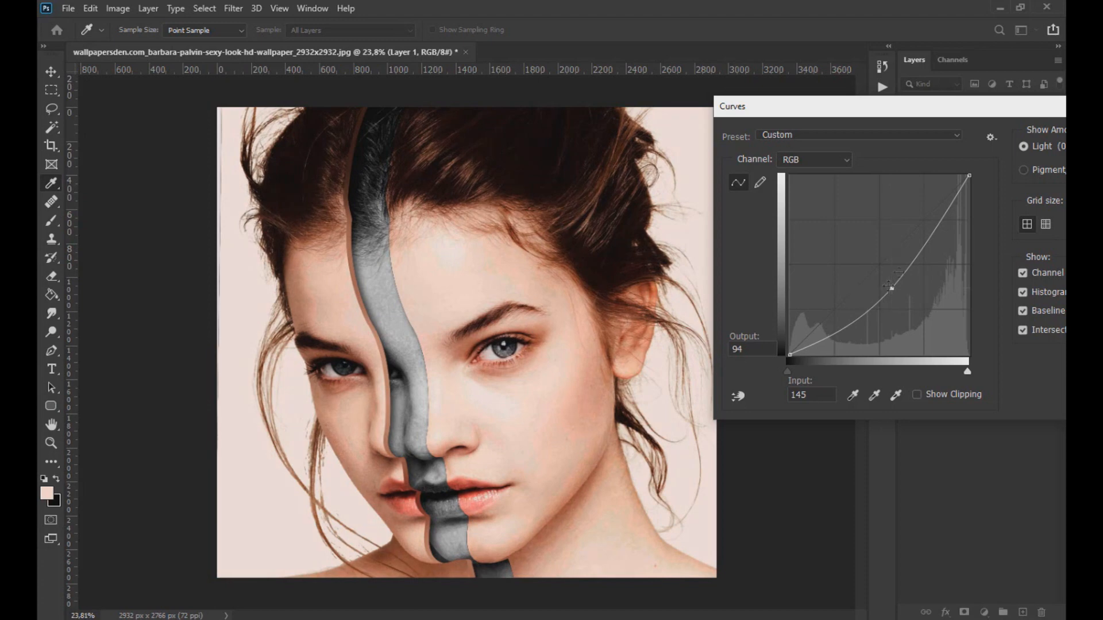
drag(961, 112, 782, 112)
click(979, 148)
Step: Lasso the left face half through the gap, shift it slightly left and deselect it
key(ctrl+minus)
key(ctrl+minus)
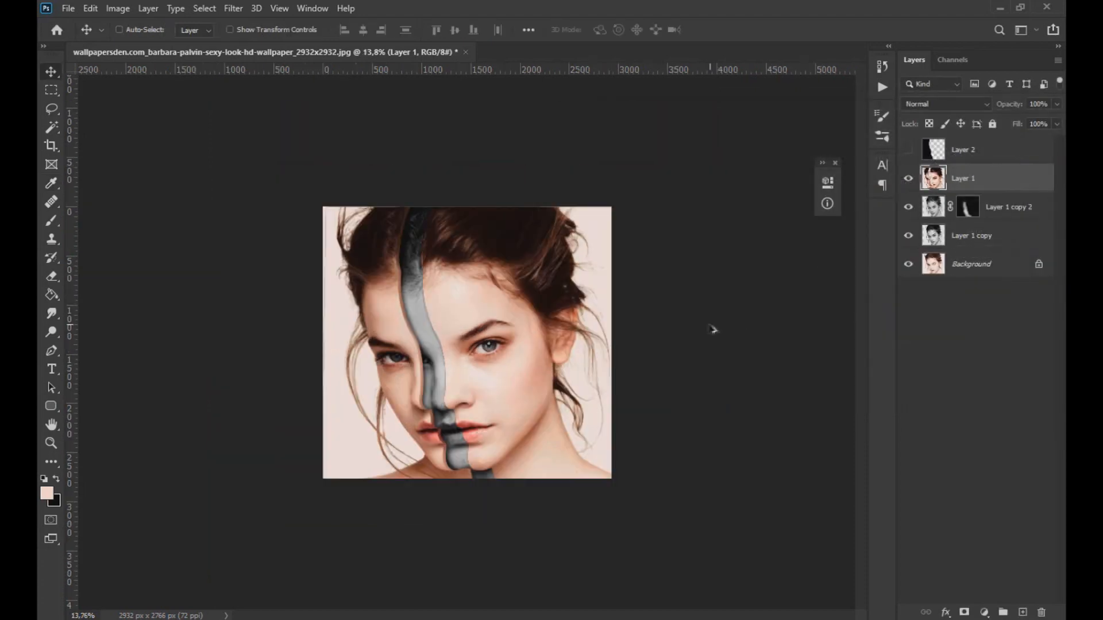
scroll(497, 454, down, 7)
scroll(494, 435, up, 9)
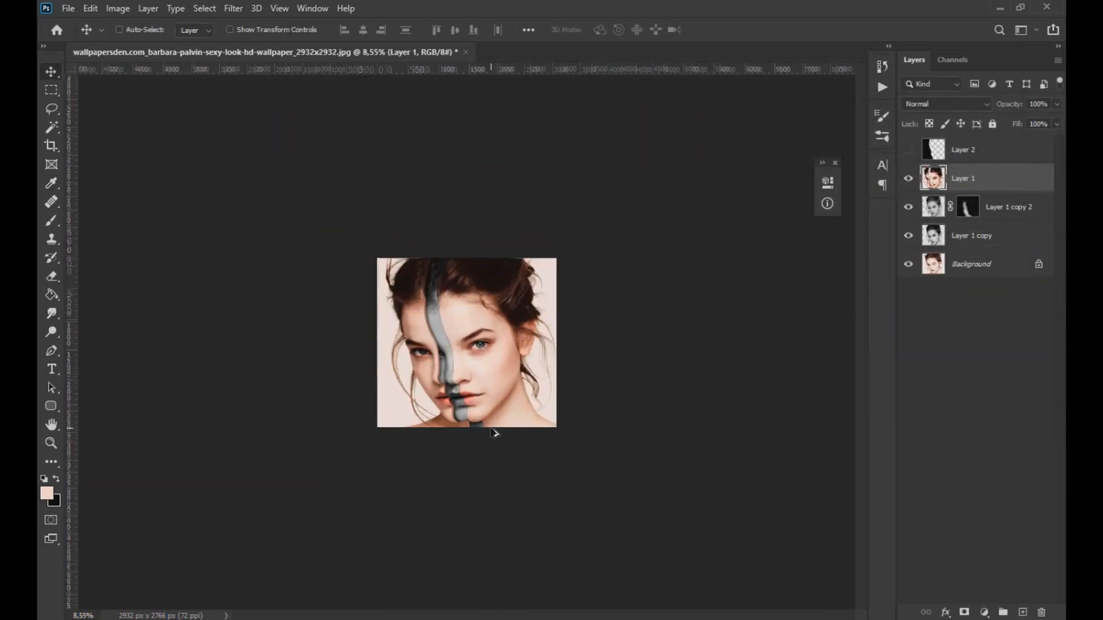
scroll(483, 428, up, 4)
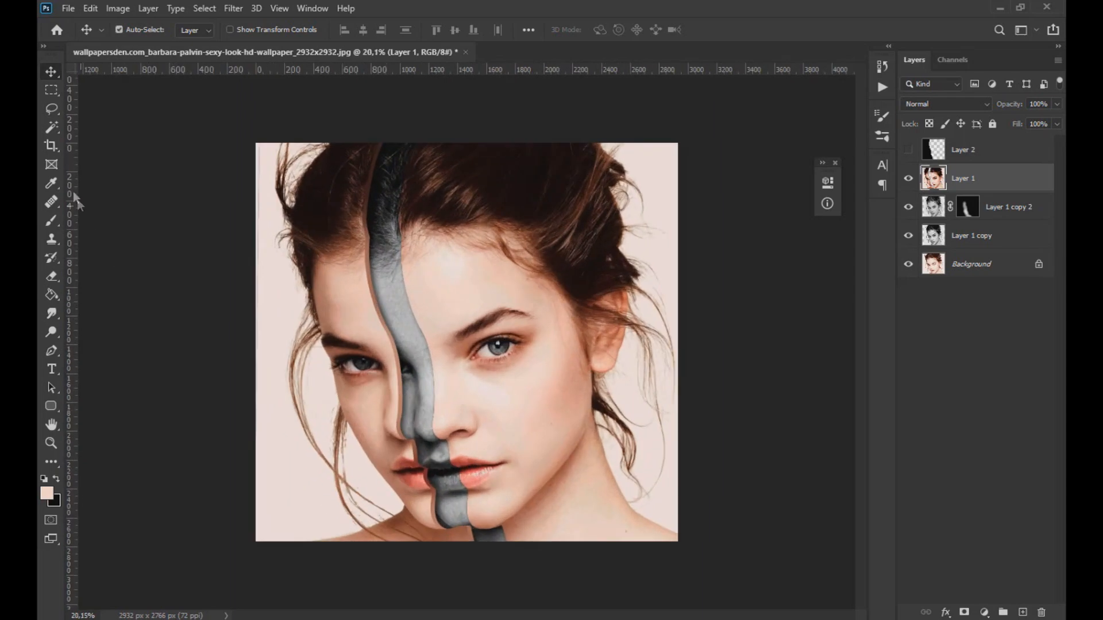
click(52, 110)
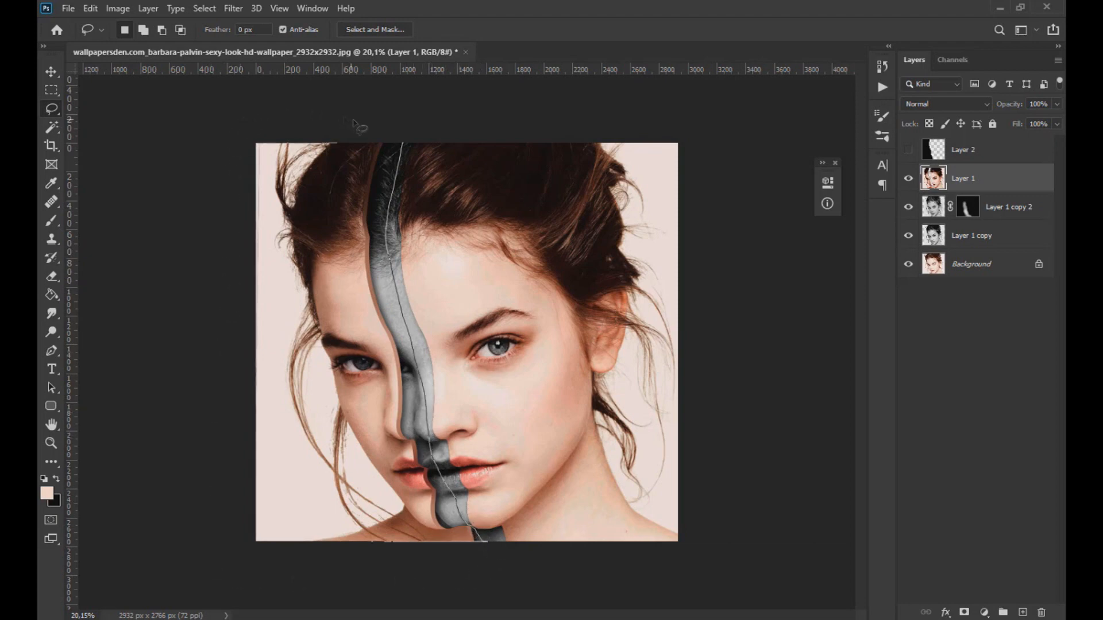
drag(405, 141, 404, 142)
key(v)
mouse_move(297, 227)
mouse_down()
mouse_move(276, 225)
mouse_move(294, 228)
mouse_up()
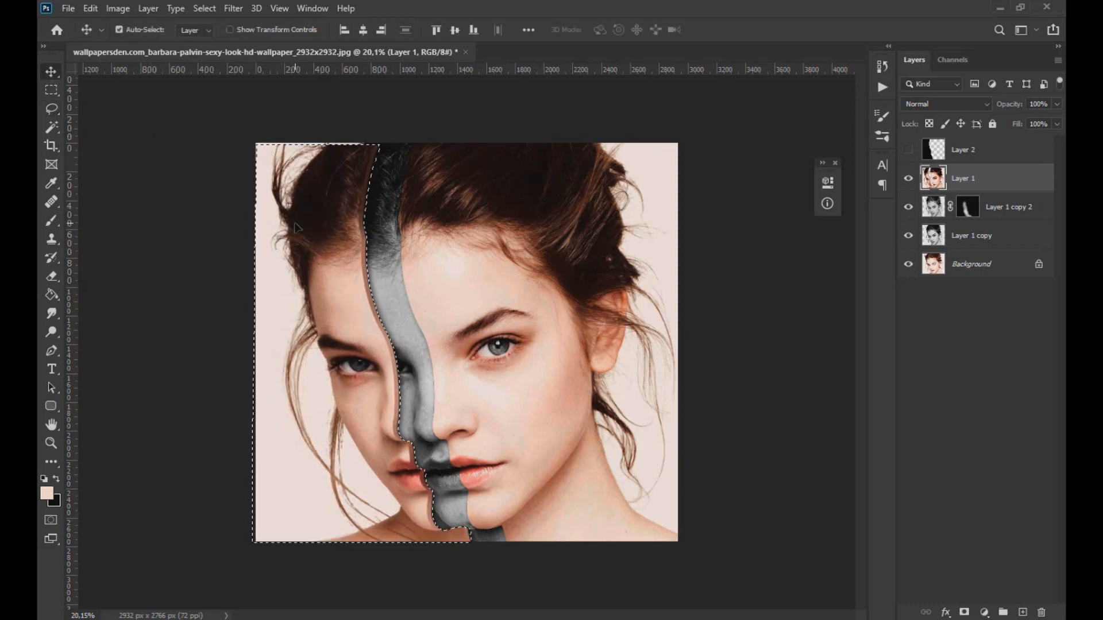
key(l)
key(ctrl+d)
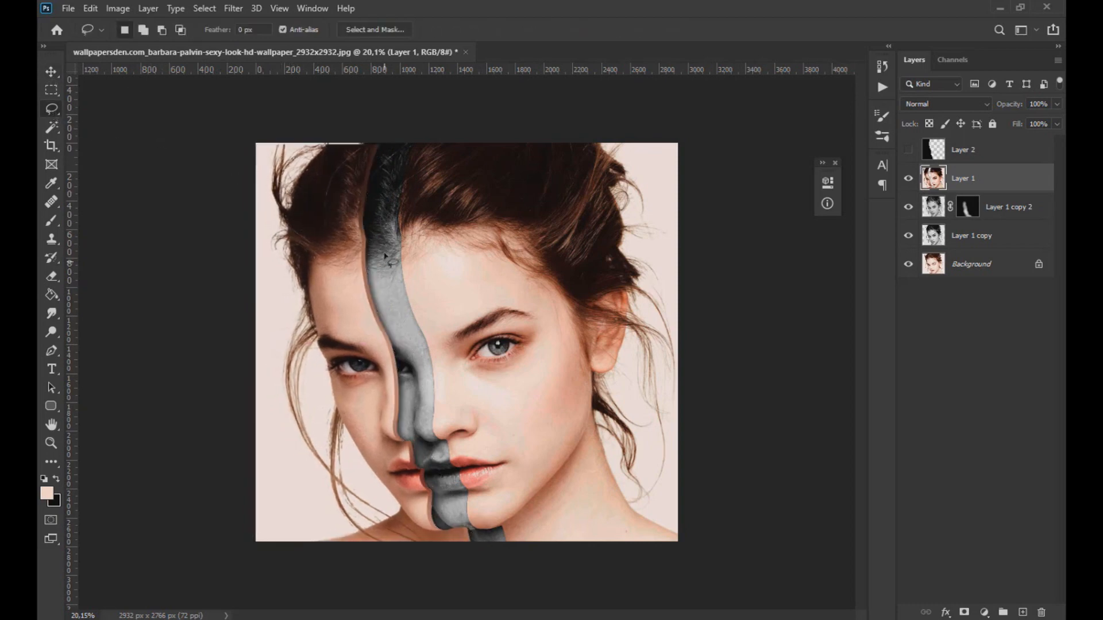
Step: Lasso the right face half through the gap, move it right to widen the opening and deselect it
mouse_move(424, 125)
mouse_down()
mouse_move(575, 114)
mouse_move(687, 127)
mouse_move(737, 342)
mouse_move(735, 523)
mouse_up()
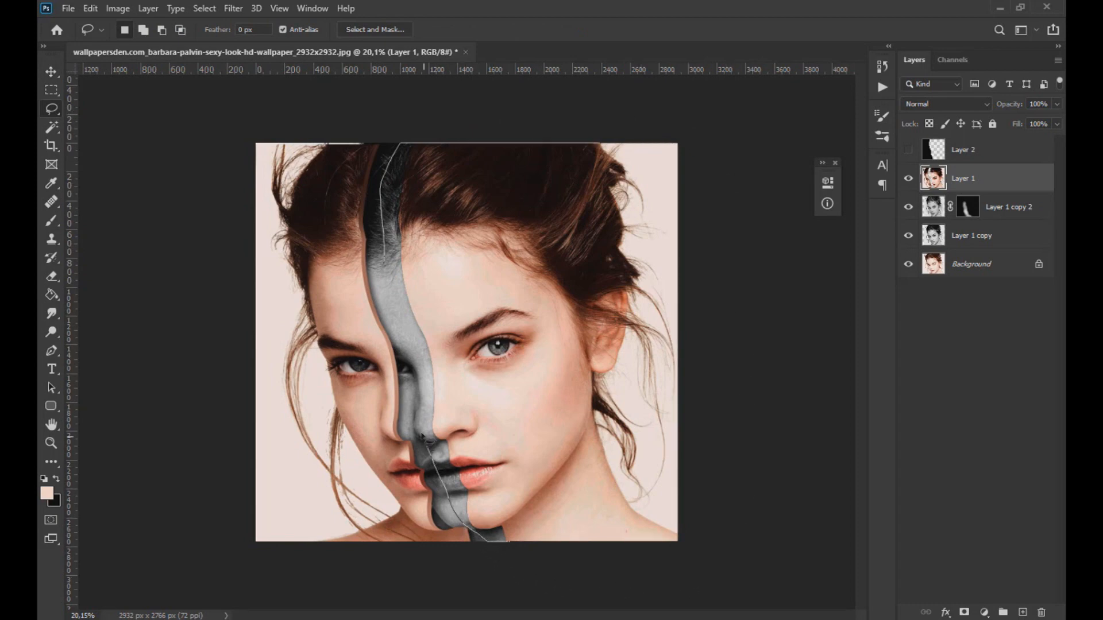
drag(391, 274, 416, 144)
click(51, 71)
drag(549, 294, 565, 290)
drag(661, 338, 621, 333)
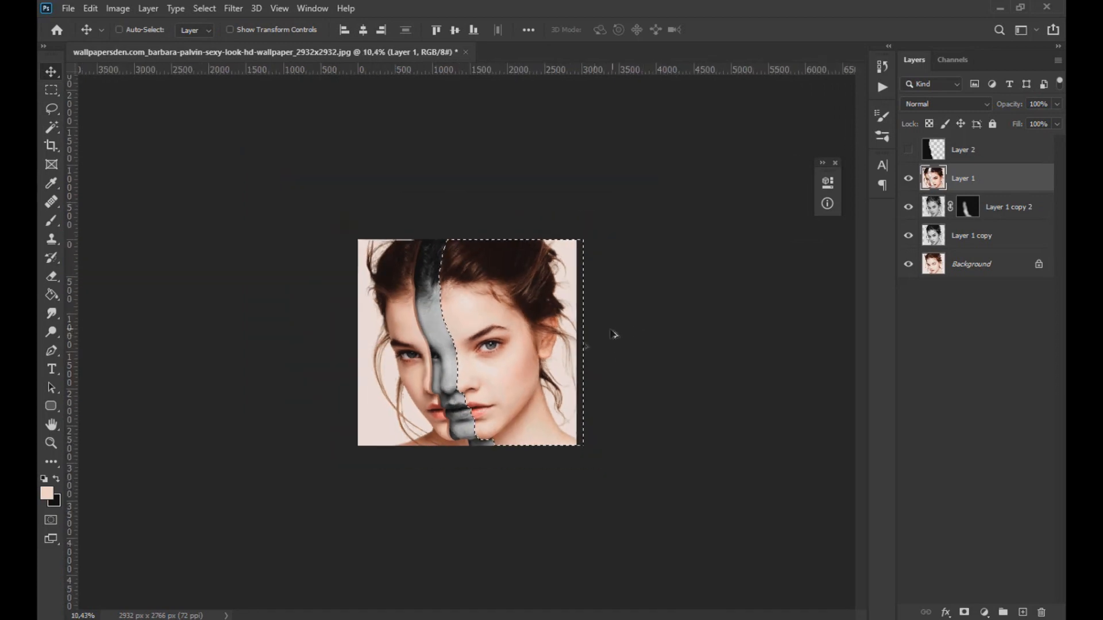
scroll(545, 380, up, 7)
drag(551, 380, 560, 379)
key(ctrl+d)
scroll(460, 329, down, 5)
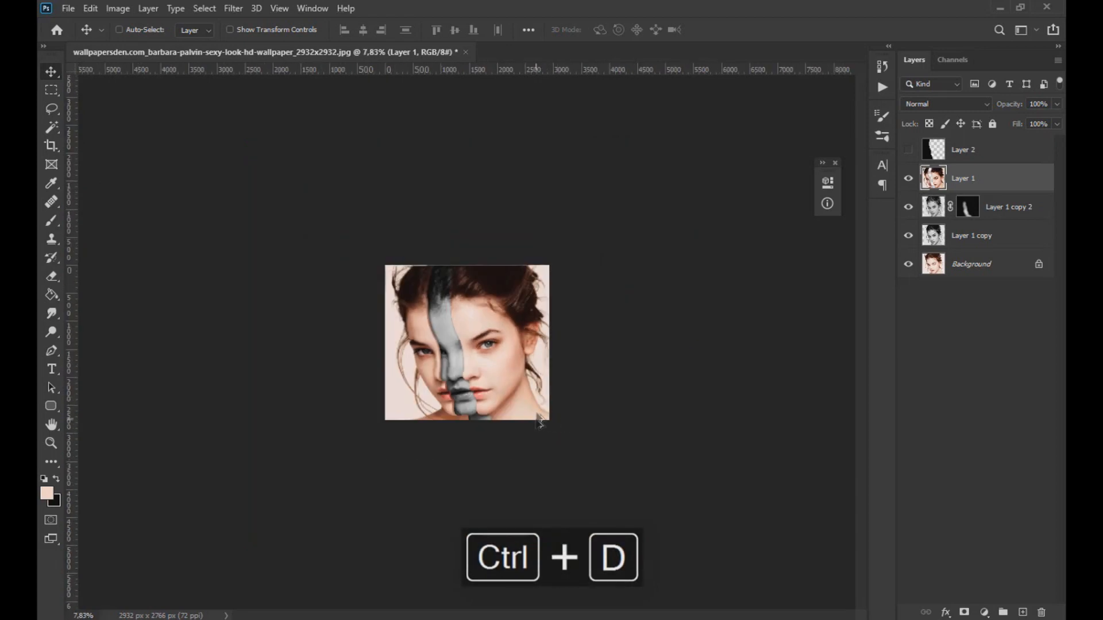
Step: Reselect the right face half with the Lasso, nudge it back left to narrow the gap and deselect it
scroll(539, 424, up, 5)
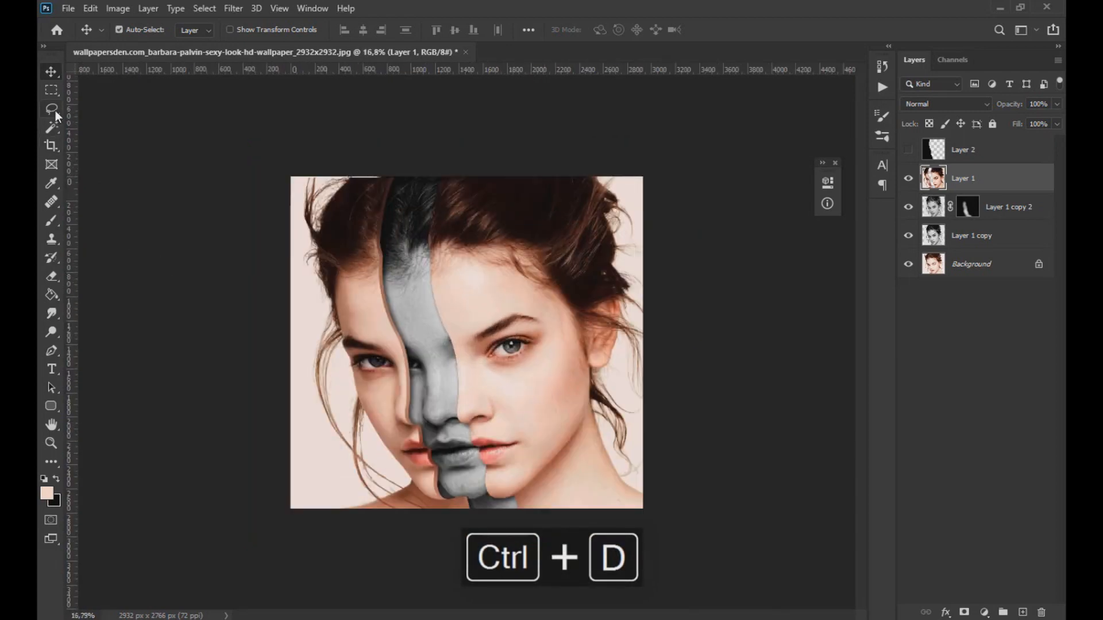
click(55, 111)
mouse_move(425, 343)
mouse_down()
mouse_move(407, 259)
mouse_move(533, 146)
mouse_move(798, 350)
mouse_move(607, 565)
mouse_up()
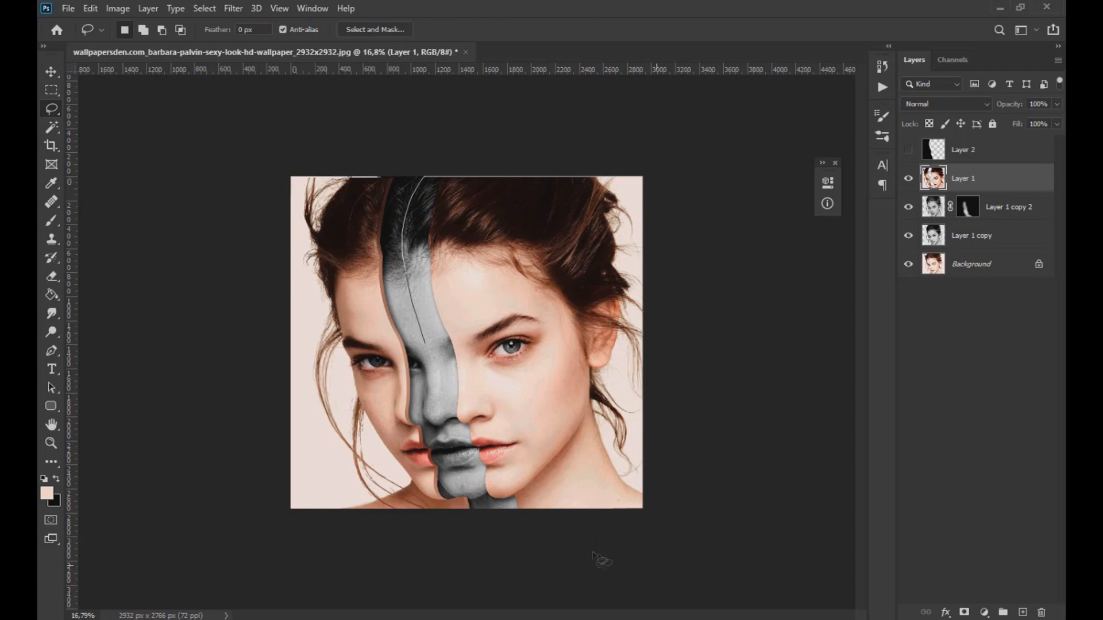
drag(423, 347, 423, 345)
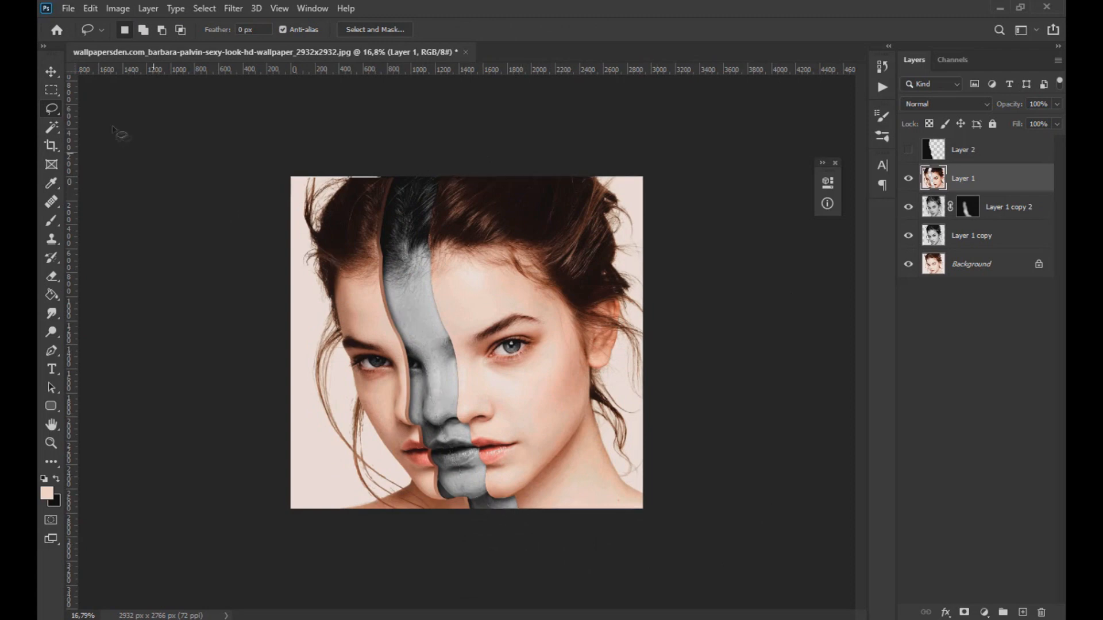
click(61, 69)
key(shift+Left)
key(shift+Left)
key(shift+Left)
key(shift+Left)
key(shift+Left)
key(shift+Left)
key(shift+Left)
key(shift+Left)
key(shift+Left)
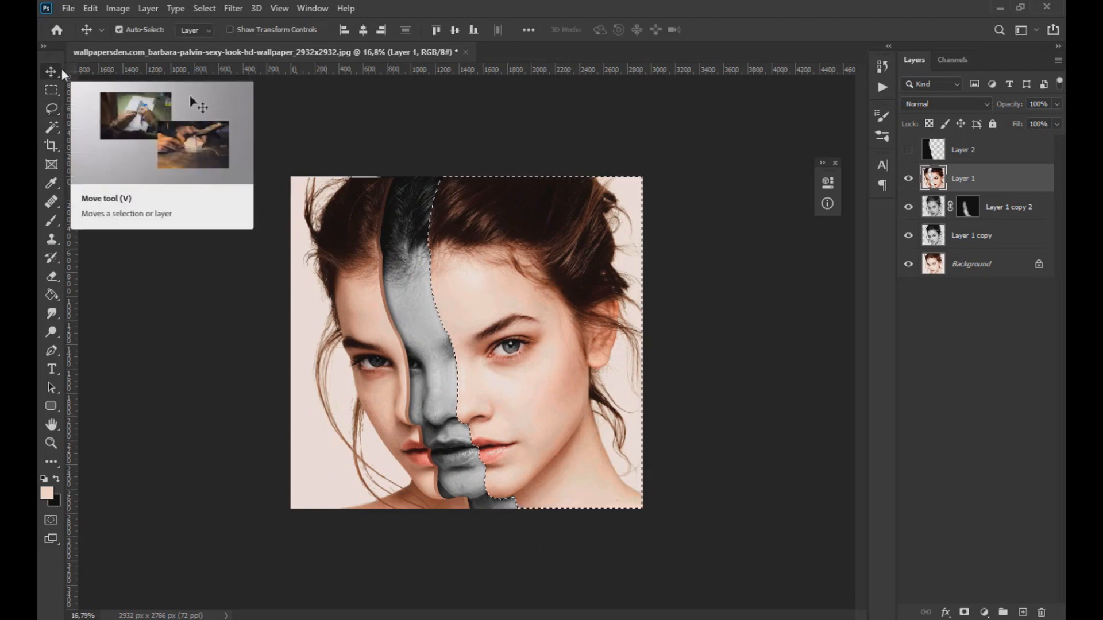
key(ctrl+d)
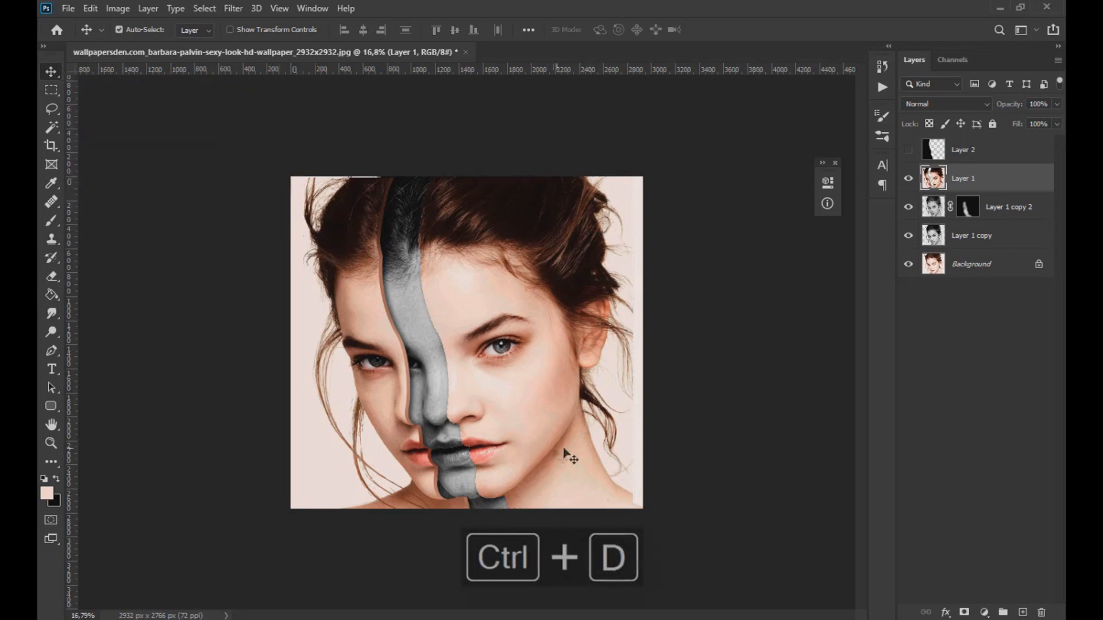
Step: Add a layer above Layer 1 copy 2 and paint a black shadow along the right cut edge with a soft 350 px brush at 100% opacity
click(1014, 213)
click(1022, 612)
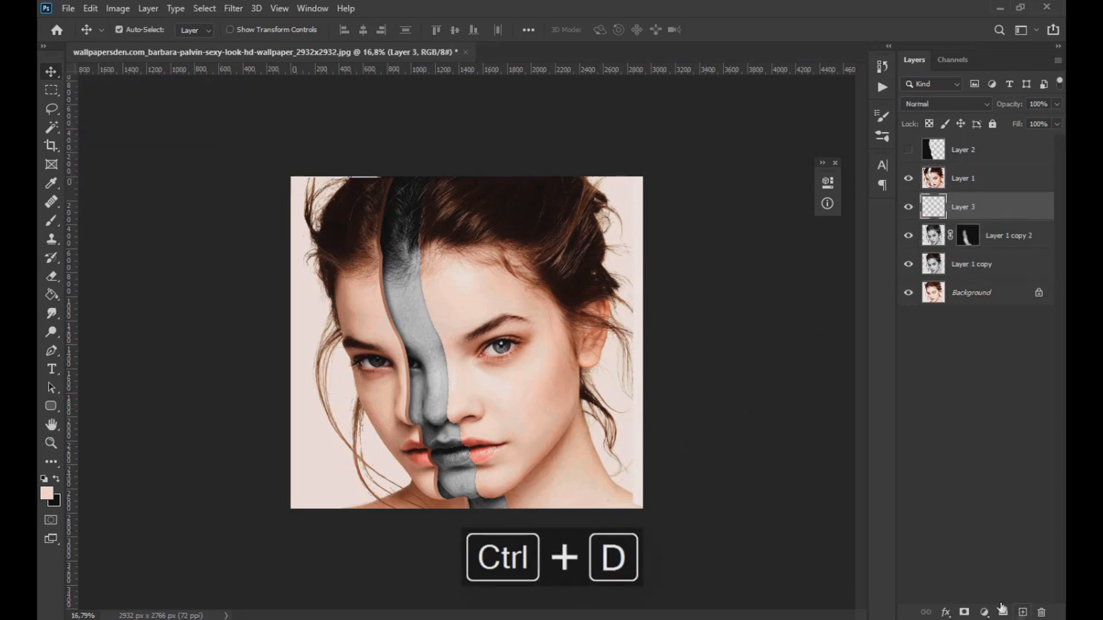
click(51, 220)
scroll(414, 301, up, 2)
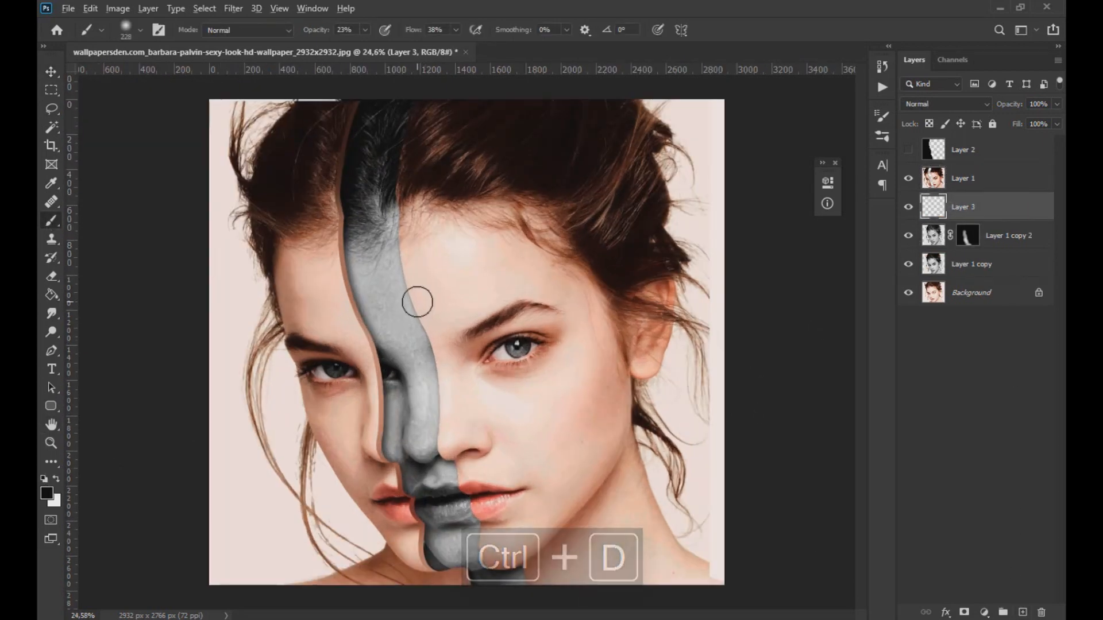
mouse_move(416, 225)
mouse_down()
mouse_move(403, 276)
mouse_move(447, 353)
mouse_up()
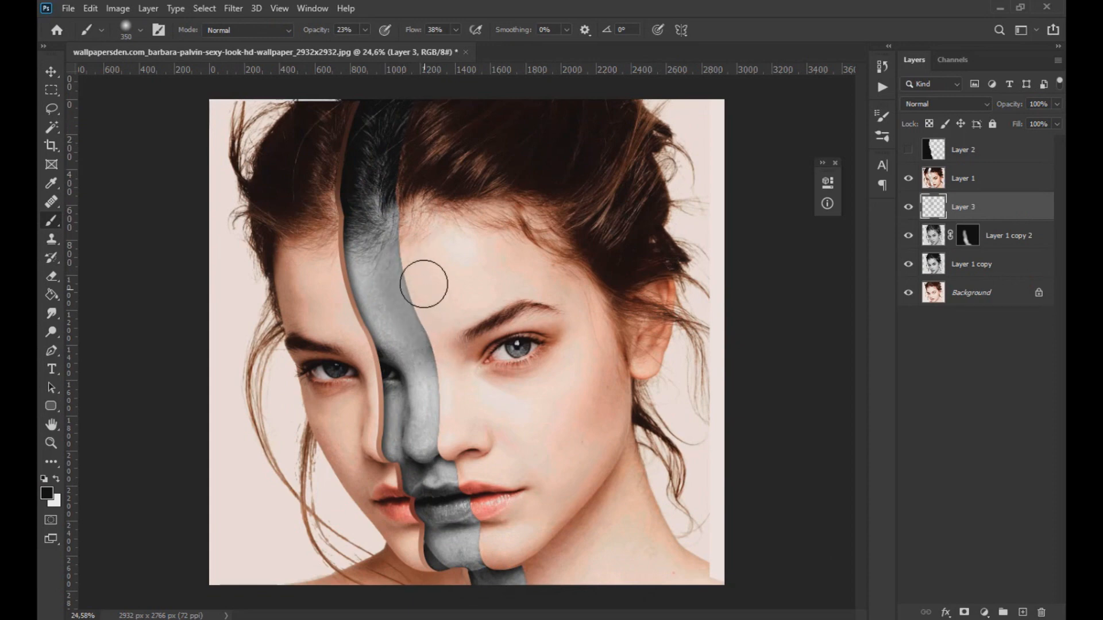
key(ctrl+z)
mouse_move(428, 285)
mouse_down()
mouse_move(453, 450)
mouse_move(487, 539)
mouse_move(551, 573)
mouse_up()
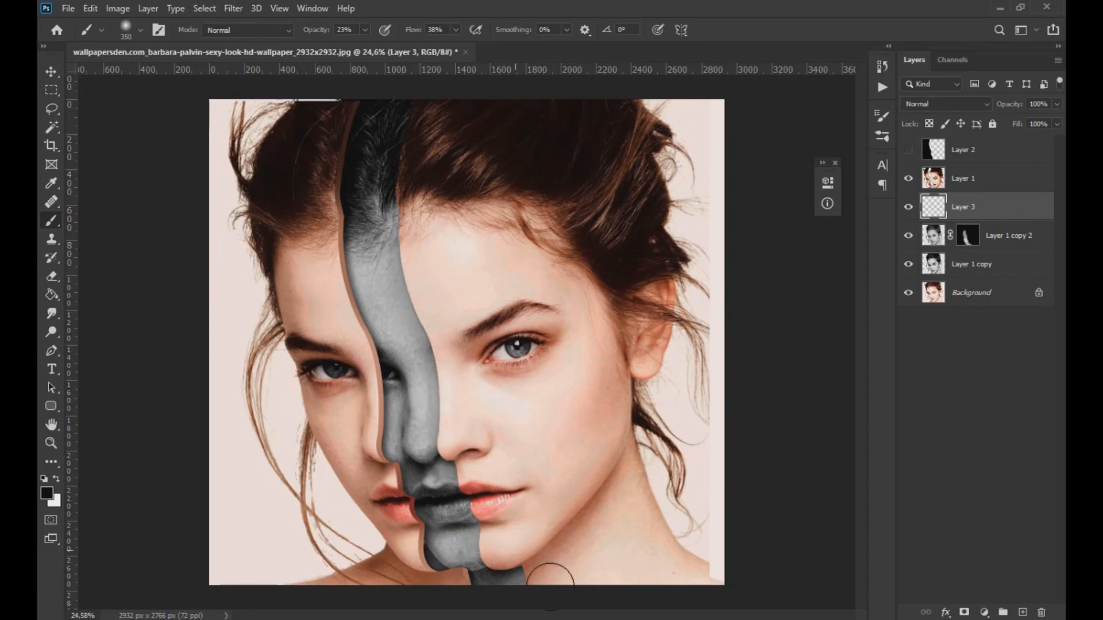
drag(370, 32, 420, 49)
mouse_move(430, 279)
mouse_down()
mouse_move(468, 403)
mouse_move(455, 446)
mouse_move(518, 557)
mouse_move(556, 592)
mouse_up()
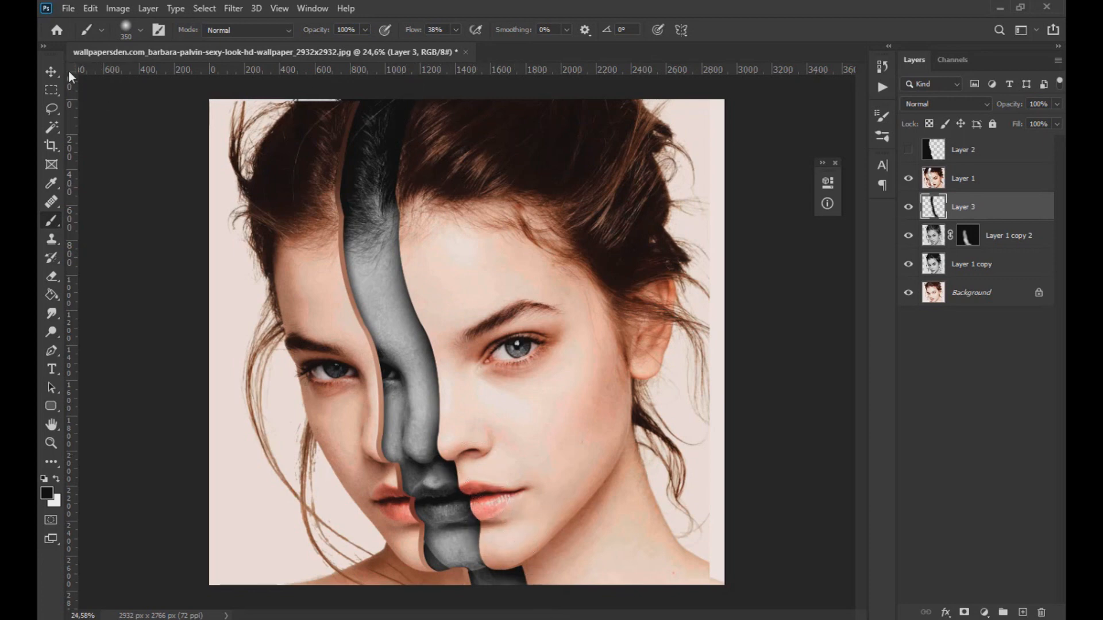
Step: Soften the painted shadow on Layer 3 with a Gaussian Blur
key(v)
click(233, 8)
mouse_move(286, 170)
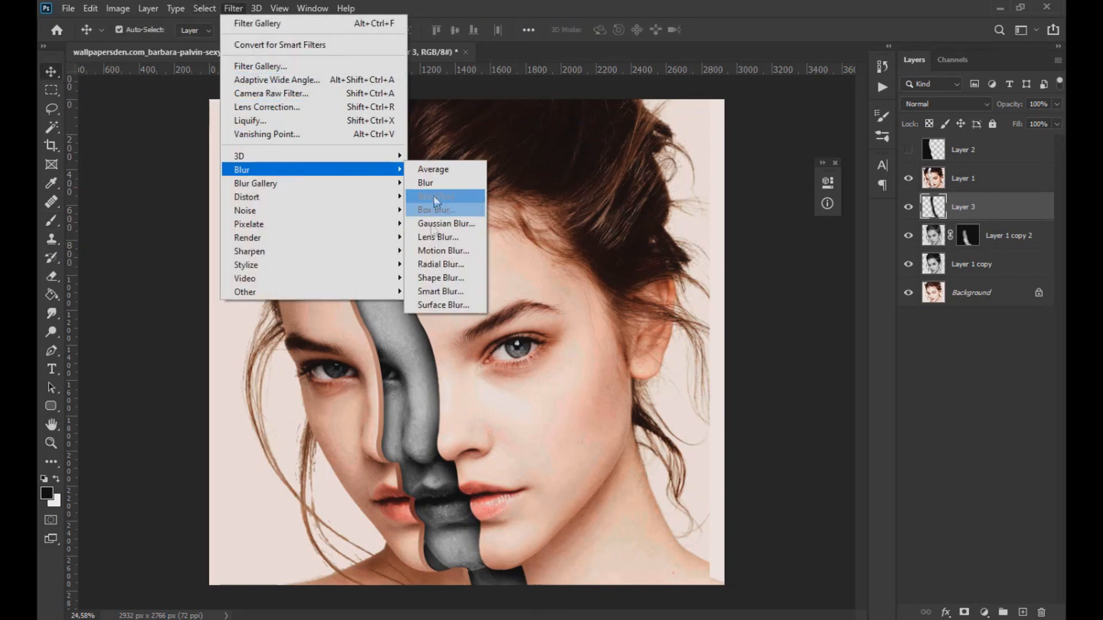
click(435, 226)
mouse_move(842, 439)
mouse_down()
mouse_move(832, 440)
mouse_move(863, 436)
mouse_up()
click(967, 240)
Step: Toggle Layer 3's visibility to compare the shadow, and lower the layer's opacity to about 65%
scroll(490, 386, down, 3)
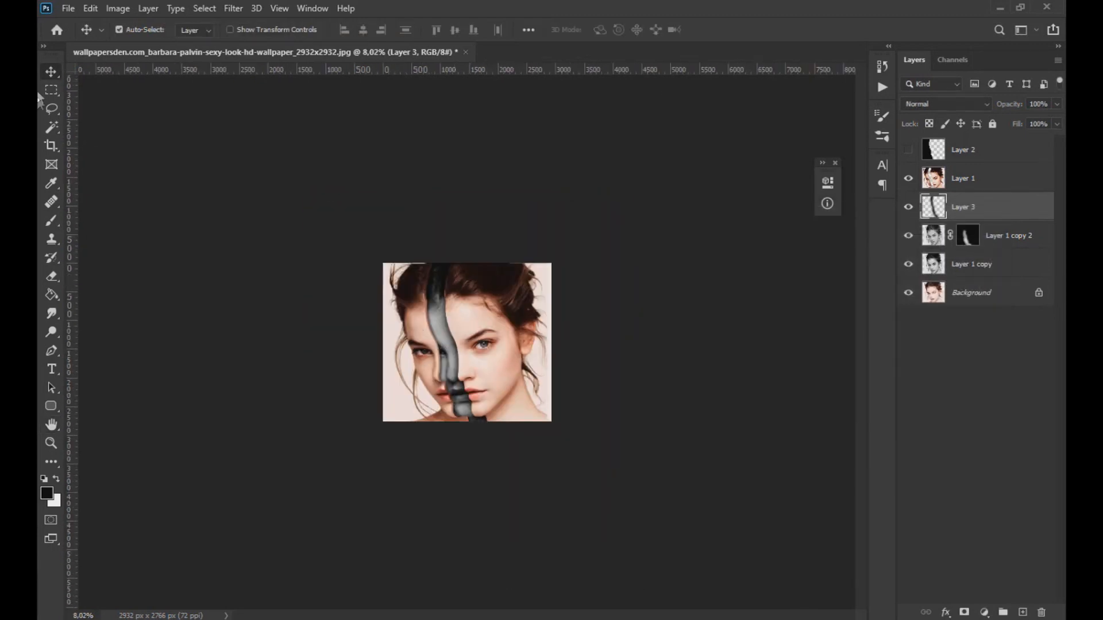
click(909, 208)
click(908, 209)
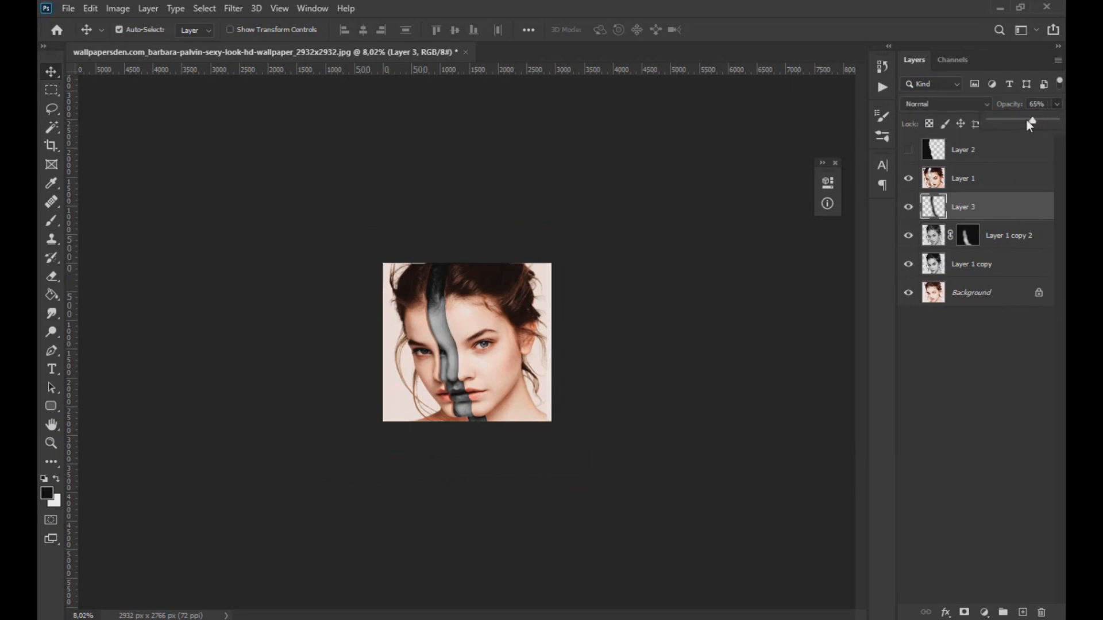
click(1012, 350)
Step: Crop the canvas on its right side to trim off the uneven strip beside the shifted face half
scroll(466, 421, up, 3)
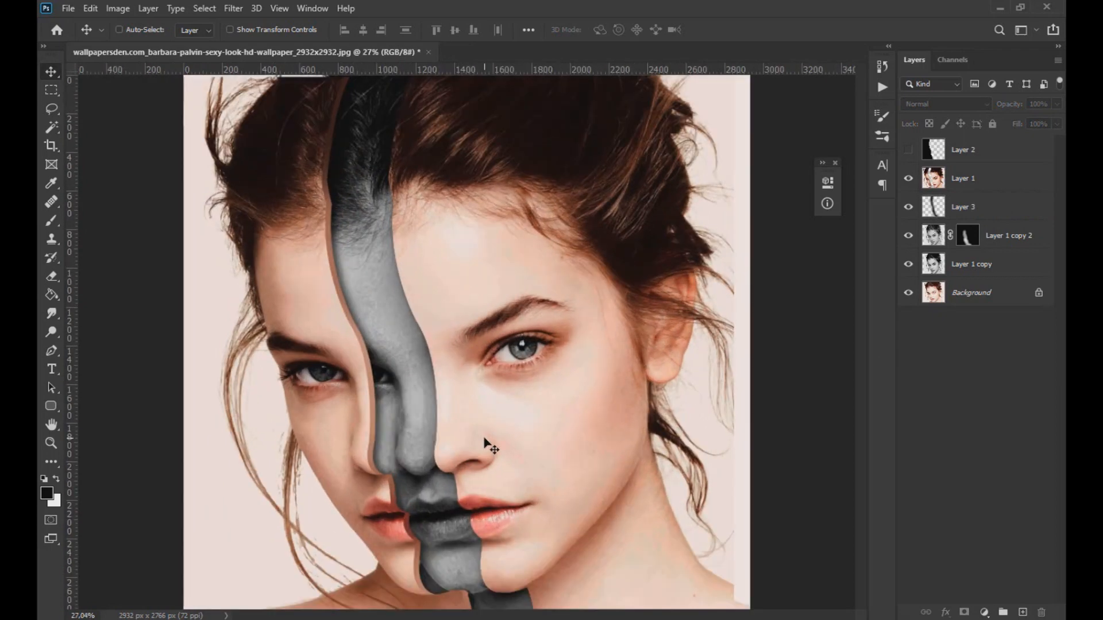
scroll(707, 459, down, 1)
key(c)
drag(725, 355, 721, 362)
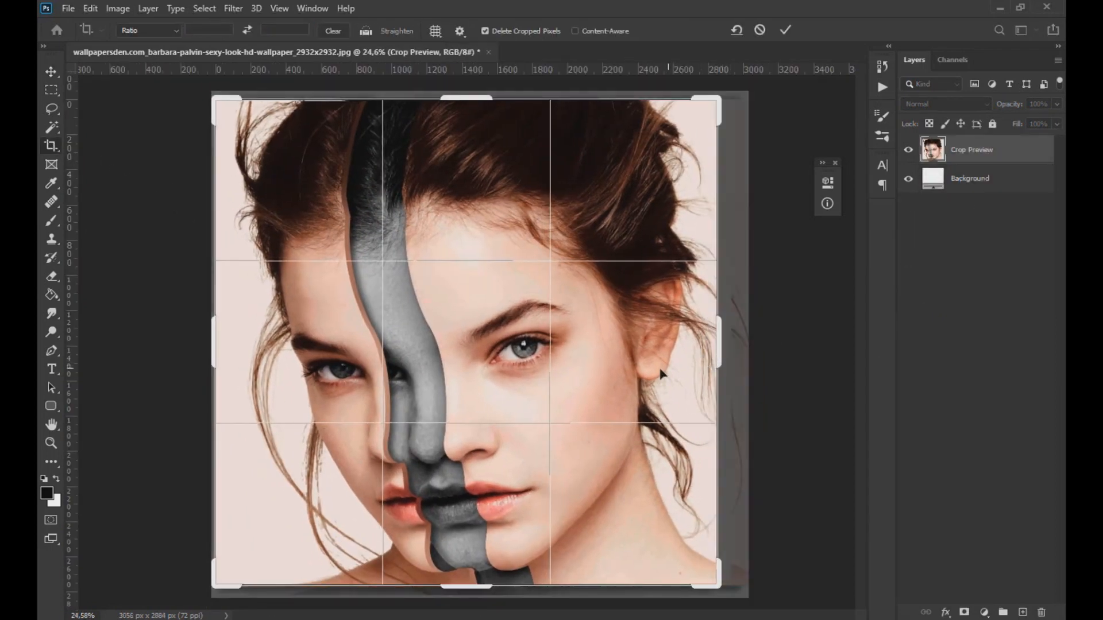
click(46, 72)
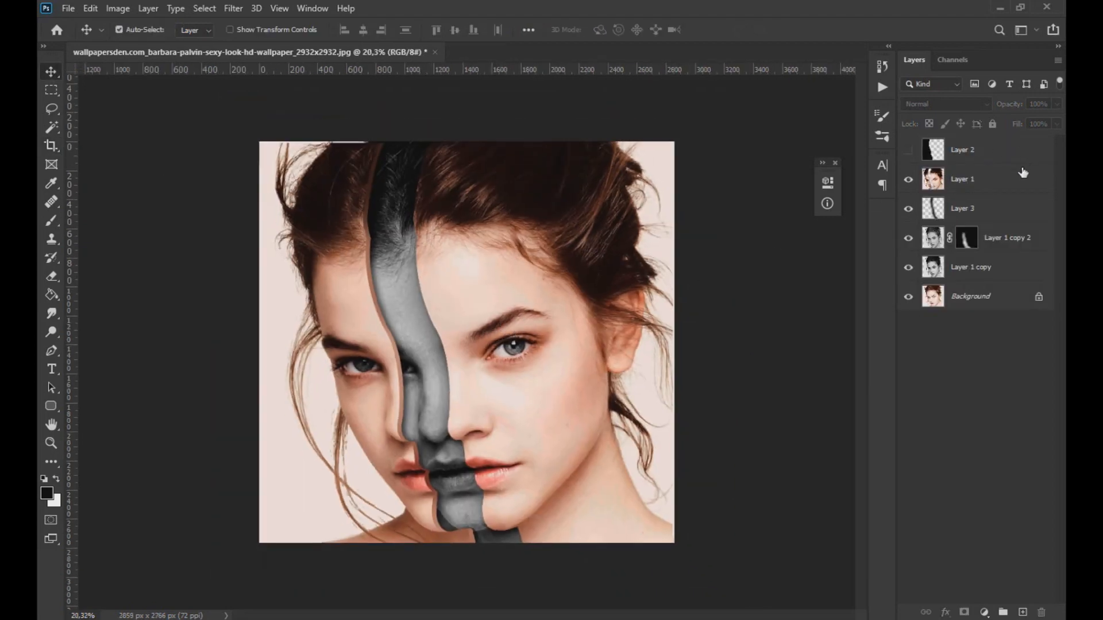
Step: Stamp all visible layers onto a new layer above Layer 1 and apply Camera Raw with Clarity +20 and Texture +17
click(1017, 178)
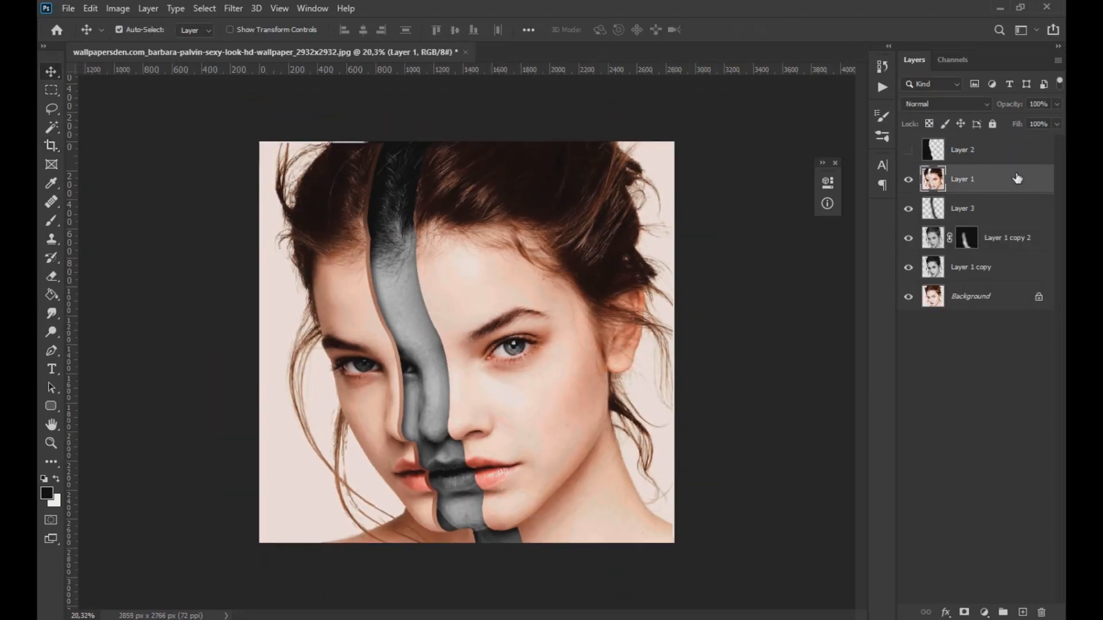
key(ctrl+shift+alt+e)
click(233, 8)
click(290, 94)
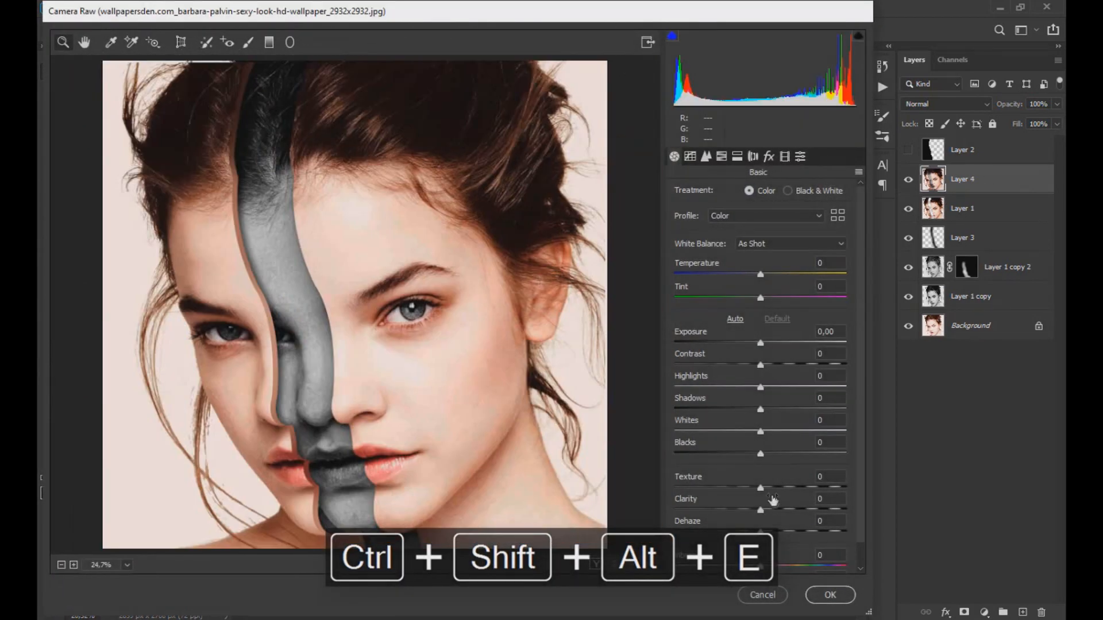
drag(760, 510, 756, 485)
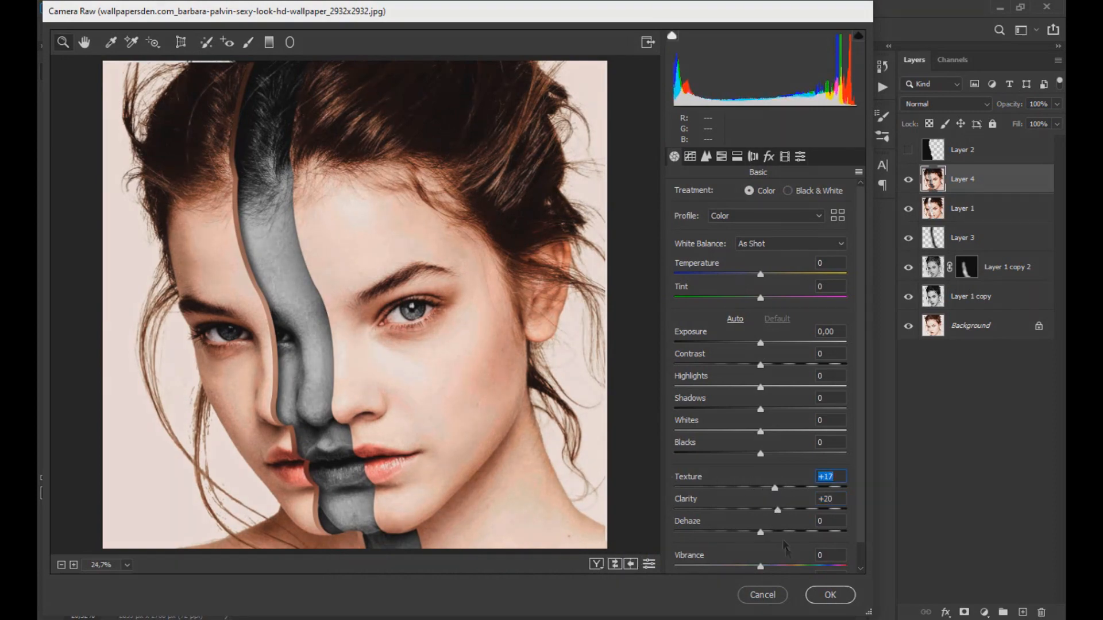
click(827, 594)
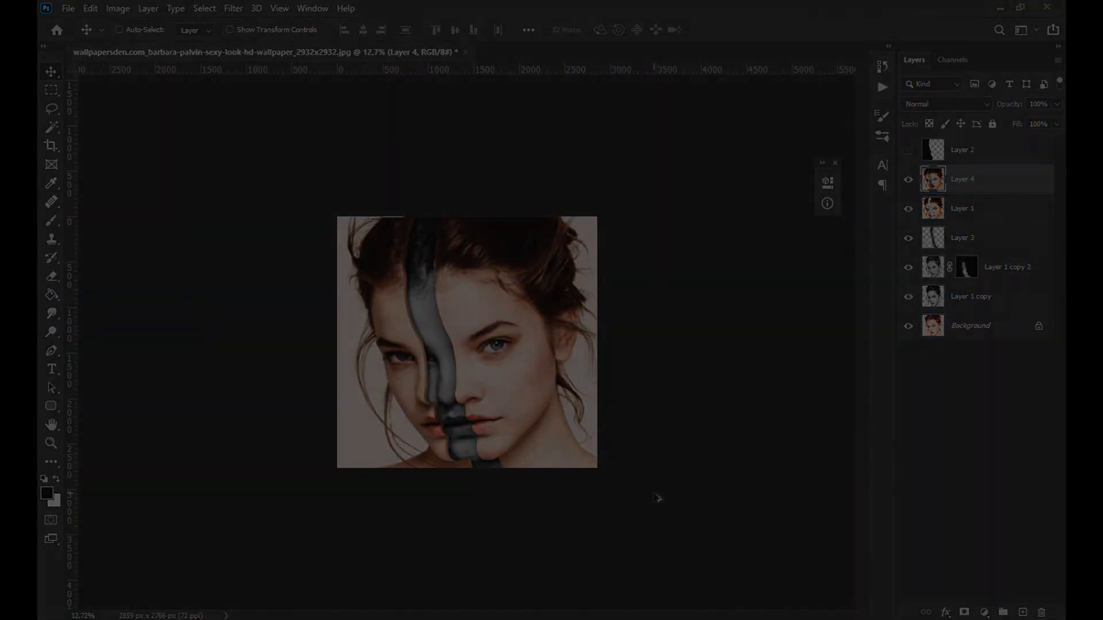